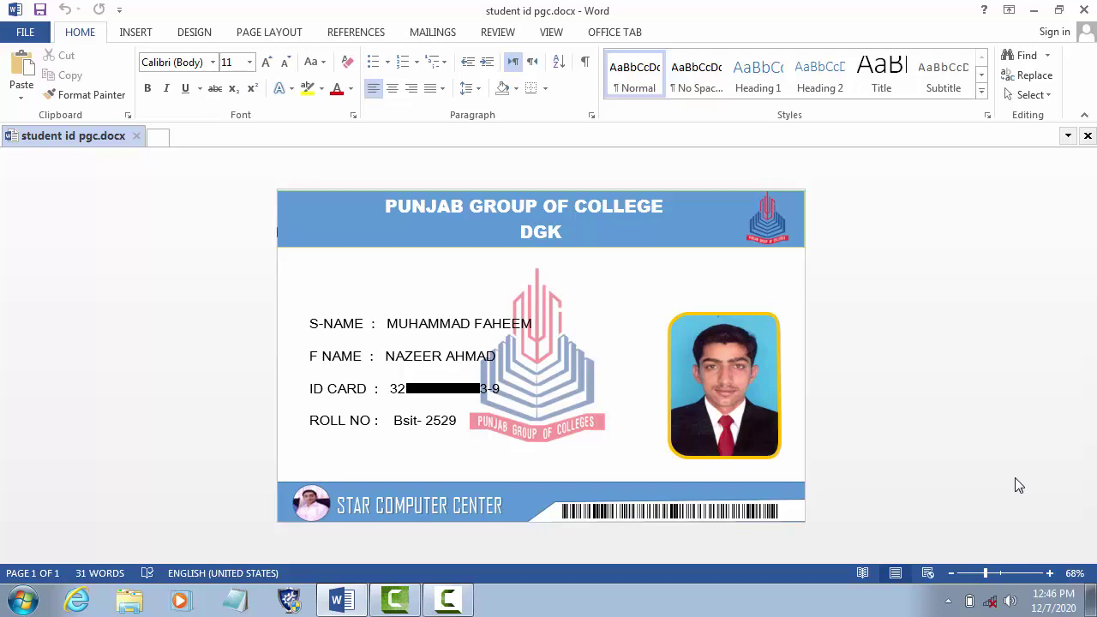
- Create a new blank document, Document1, alongside student id pgc.docx
key("ctrl+n")
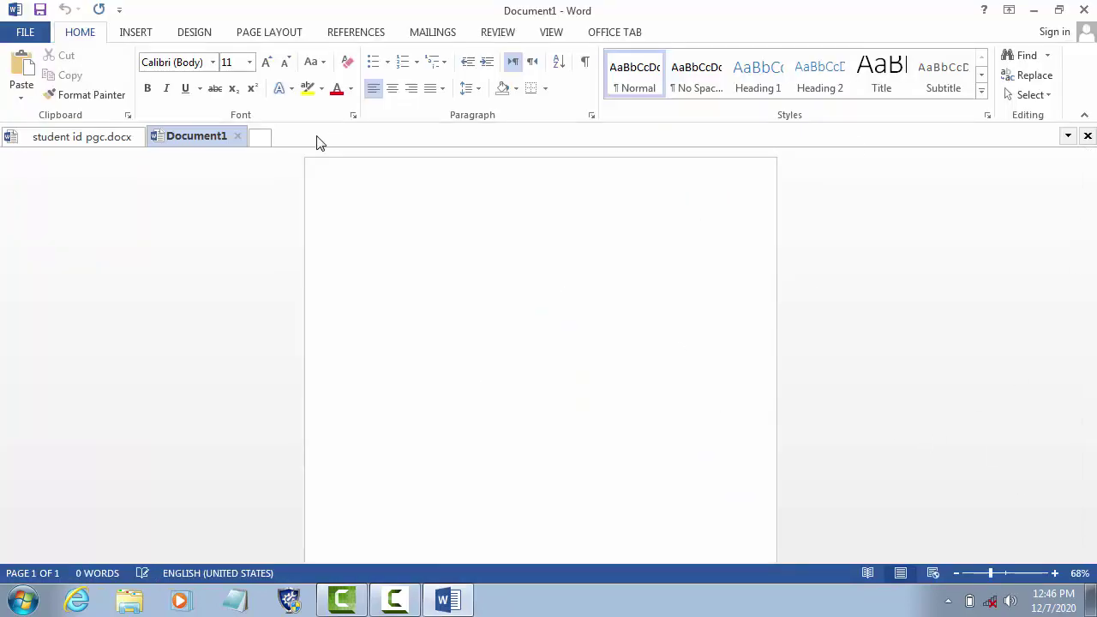
- Set a custom paper size of 4.5" wide by 3.1" high
left_click(257, 34)
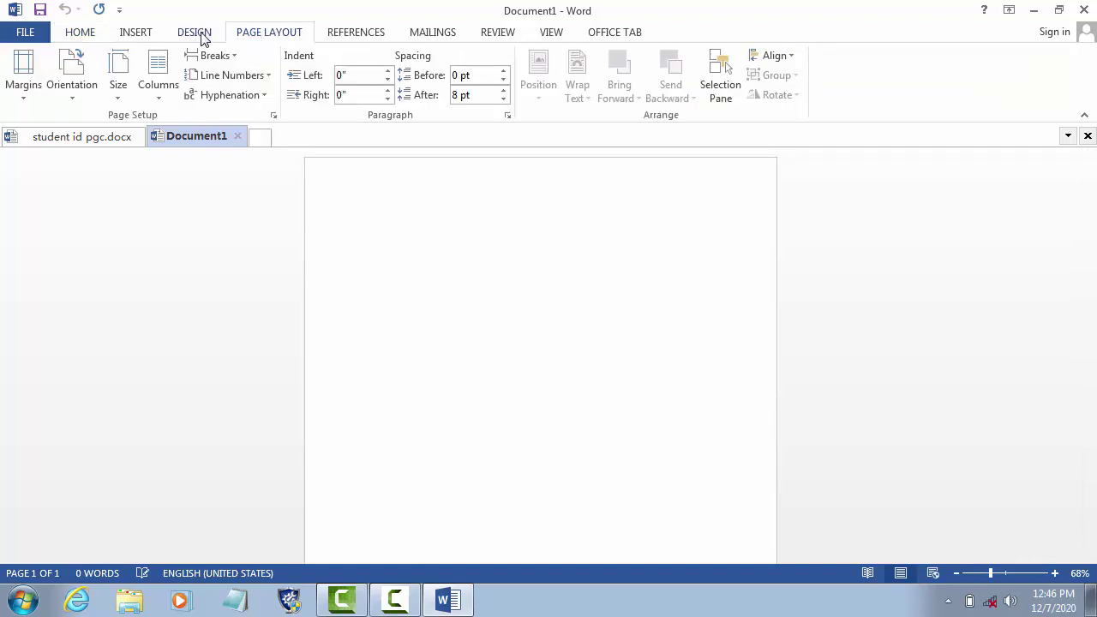
left_click(119, 95)
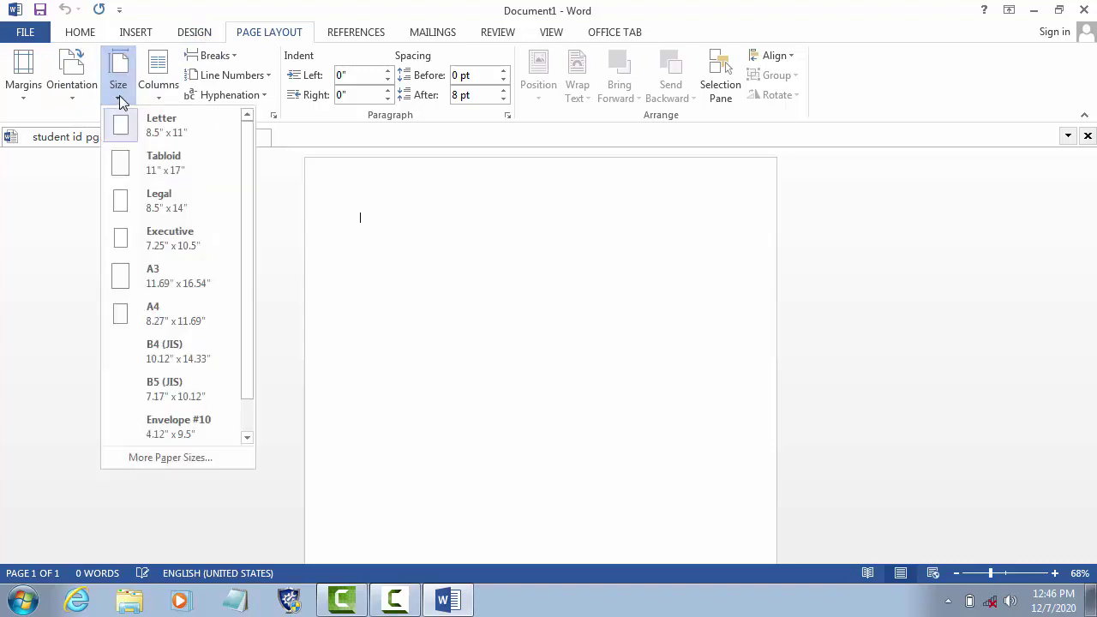
left_click(168, 459)
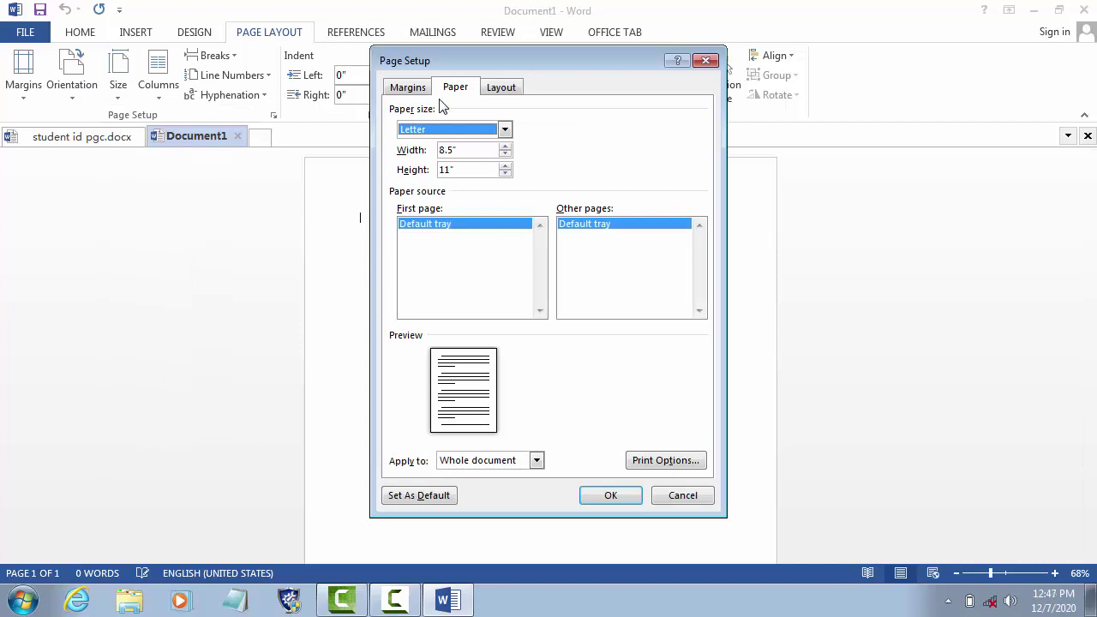
left_click(444, 150)
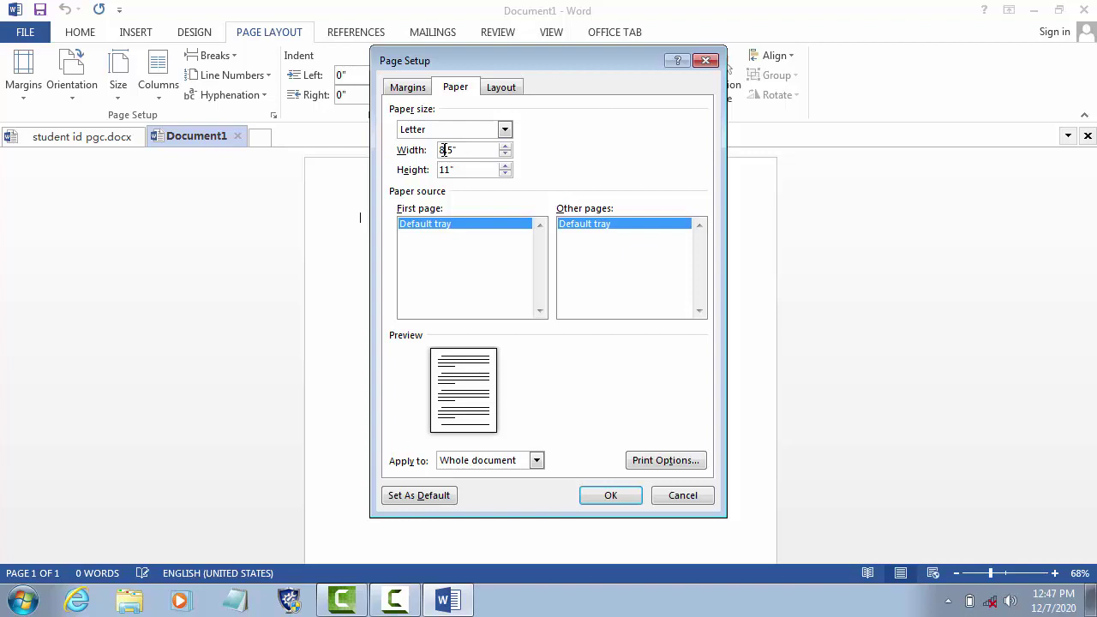
key("BackSpace")
type("4")
left_click(447, 170)
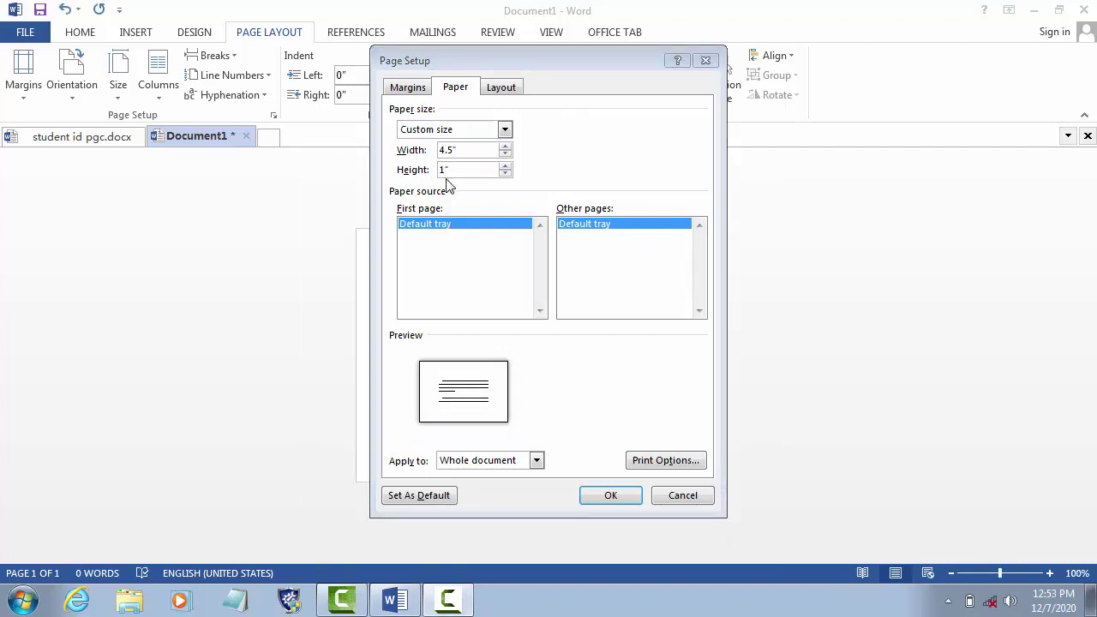
left_click(442, 170)
type("3.")
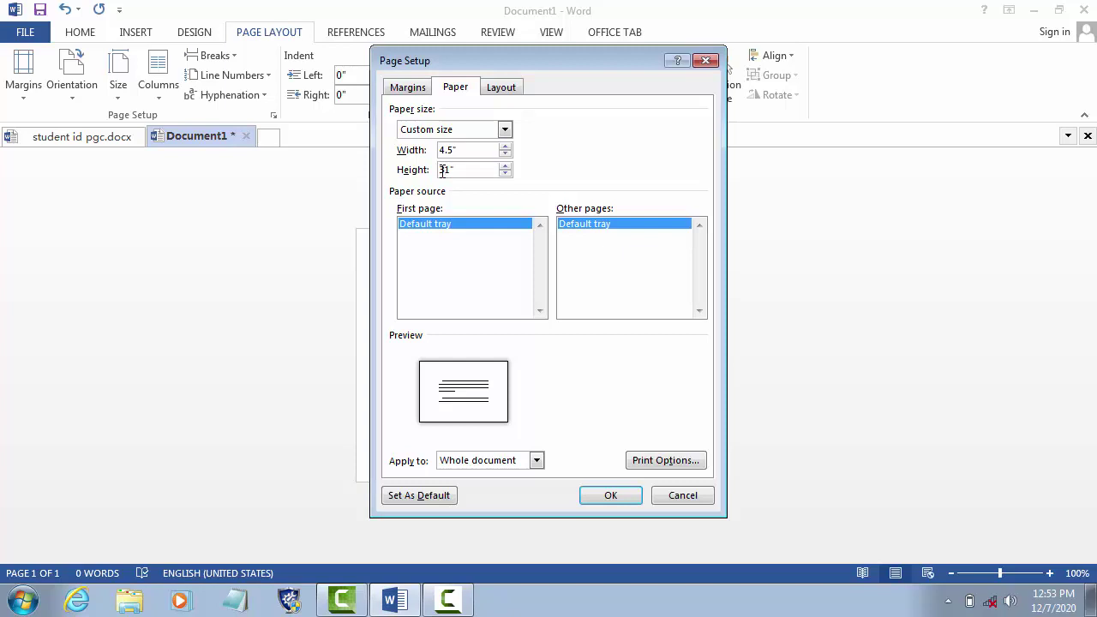
left_click(623, 500)
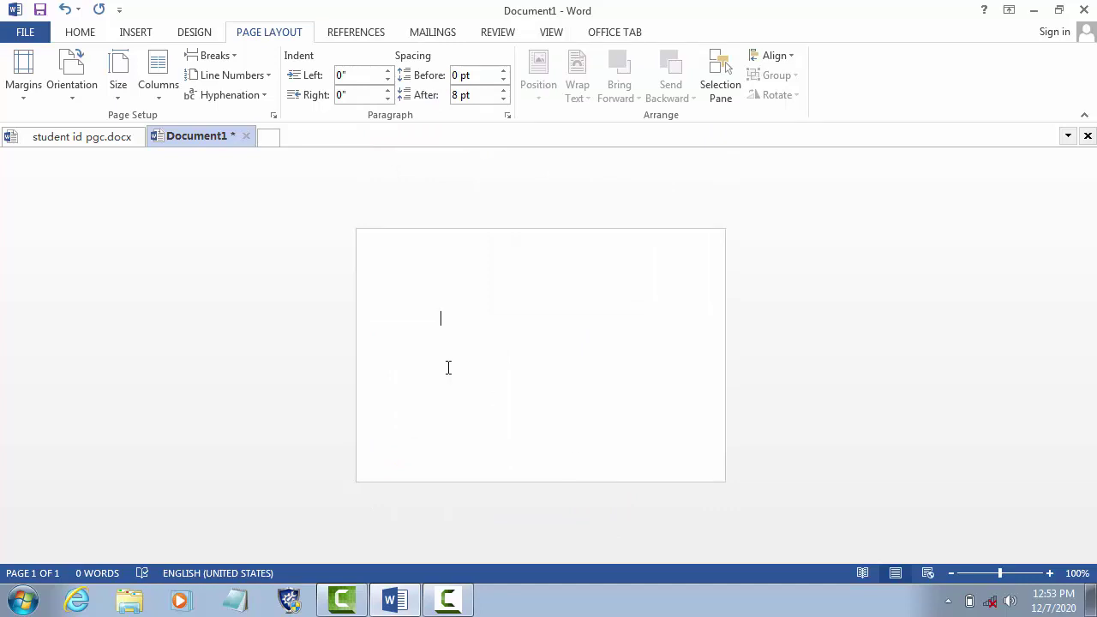
- Draw a blue rectangle, 4.46" by 0.67", flush across the card's top edge
left_click(126, 34)
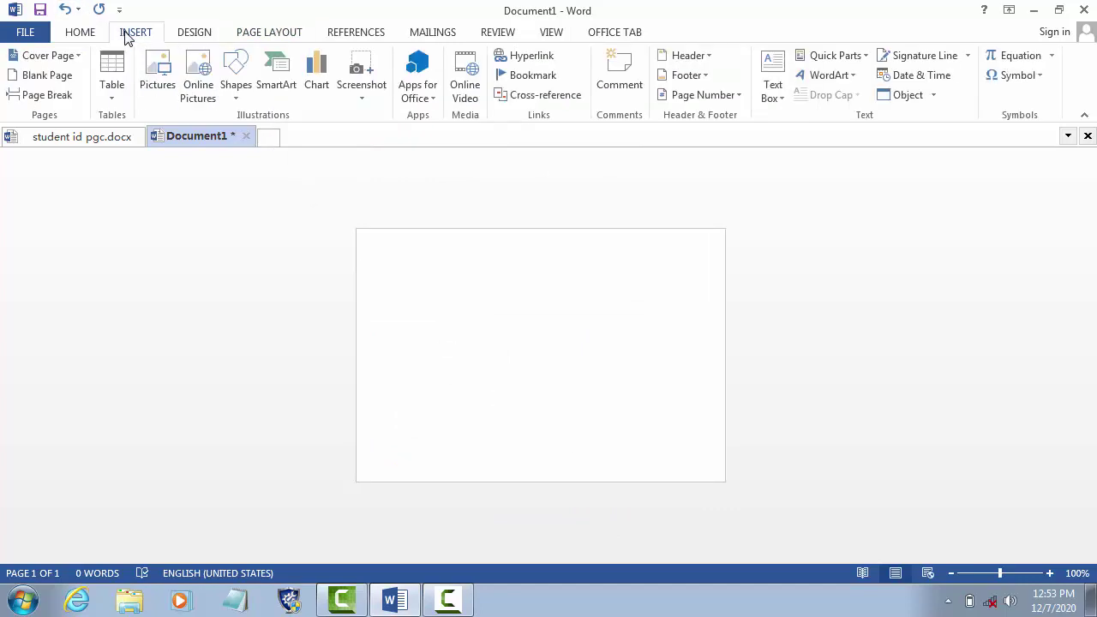
left_click(245, 82)
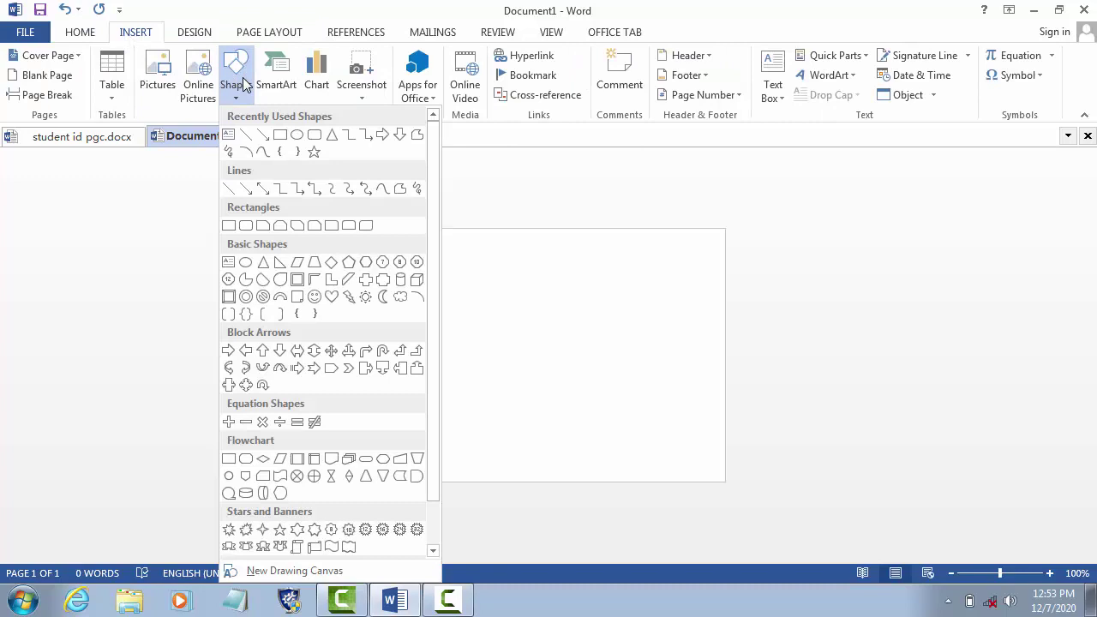
left_click(279, 135)
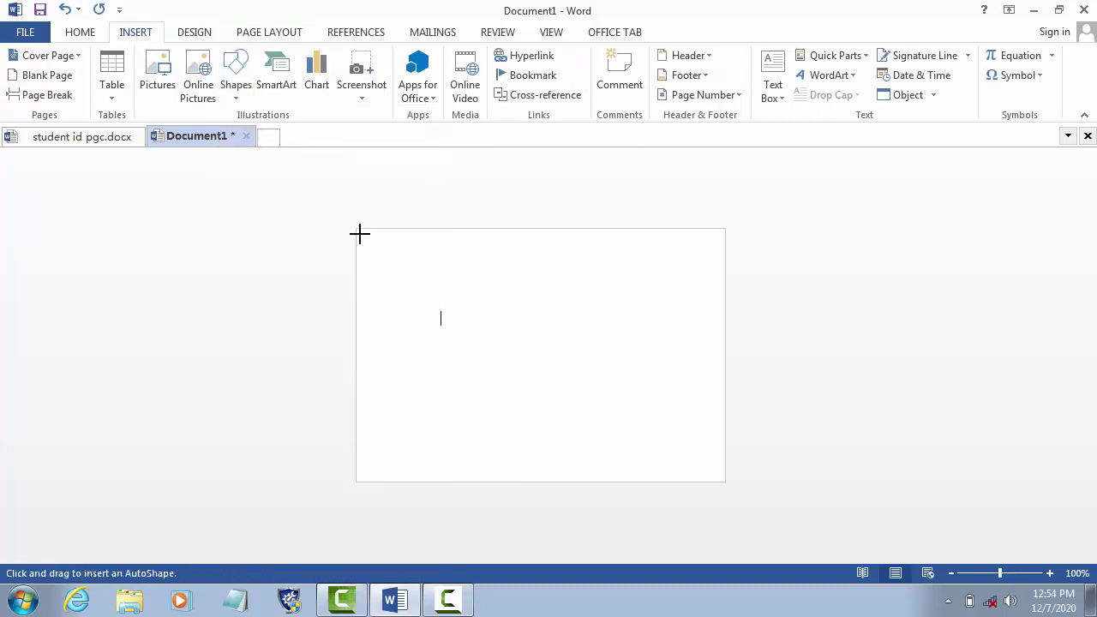
left_click_drag(359, 231, 724, 285)
left_click_drag(550, 253, 548, 251)
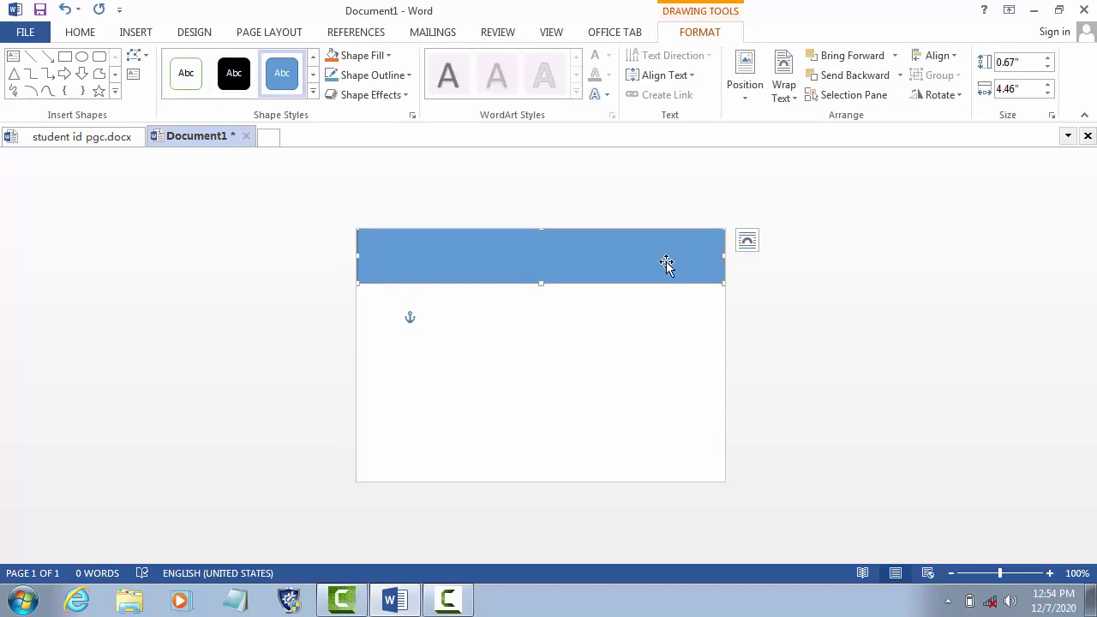
right_click(534, 257)
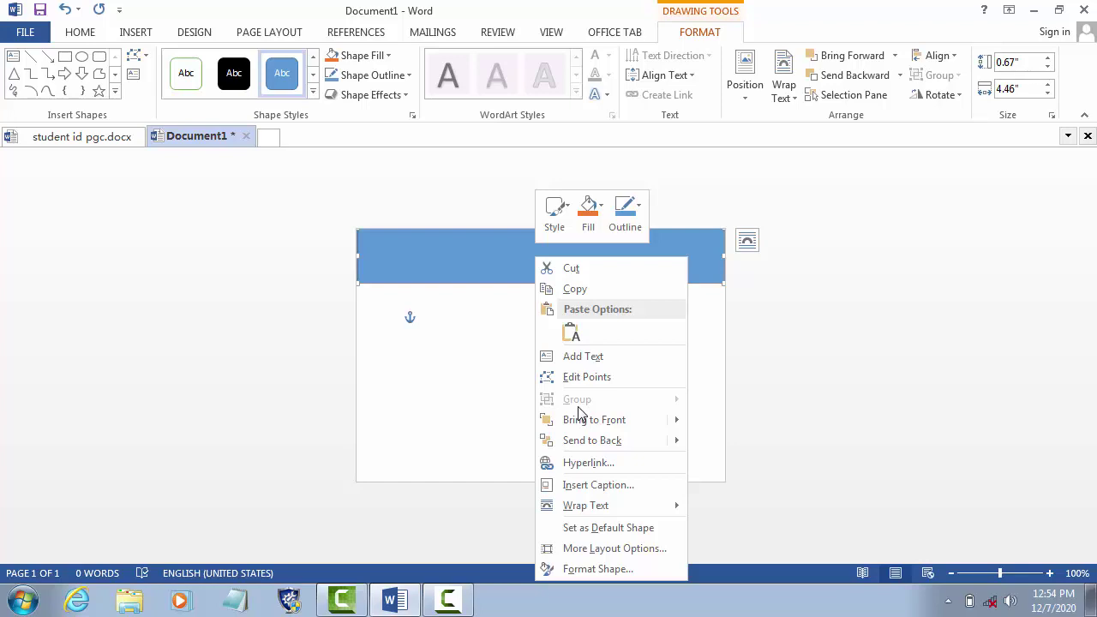
- Add the text 'PUNJAB GROUP OF COLLEGES' inside the blue rectangle
left_click(584, 356)
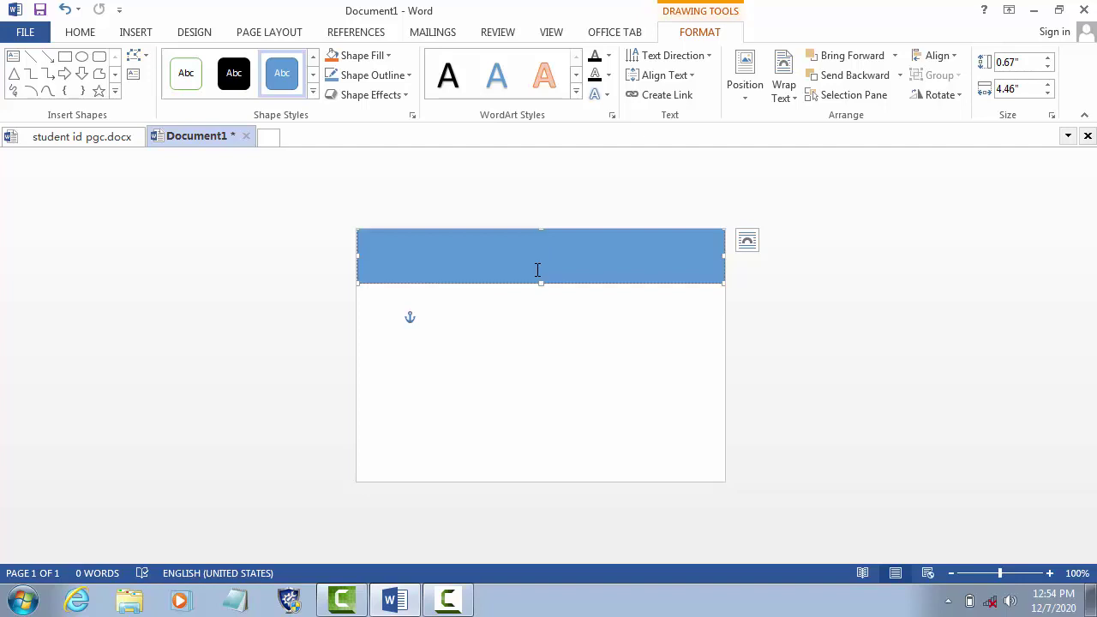
type("PUNJA")
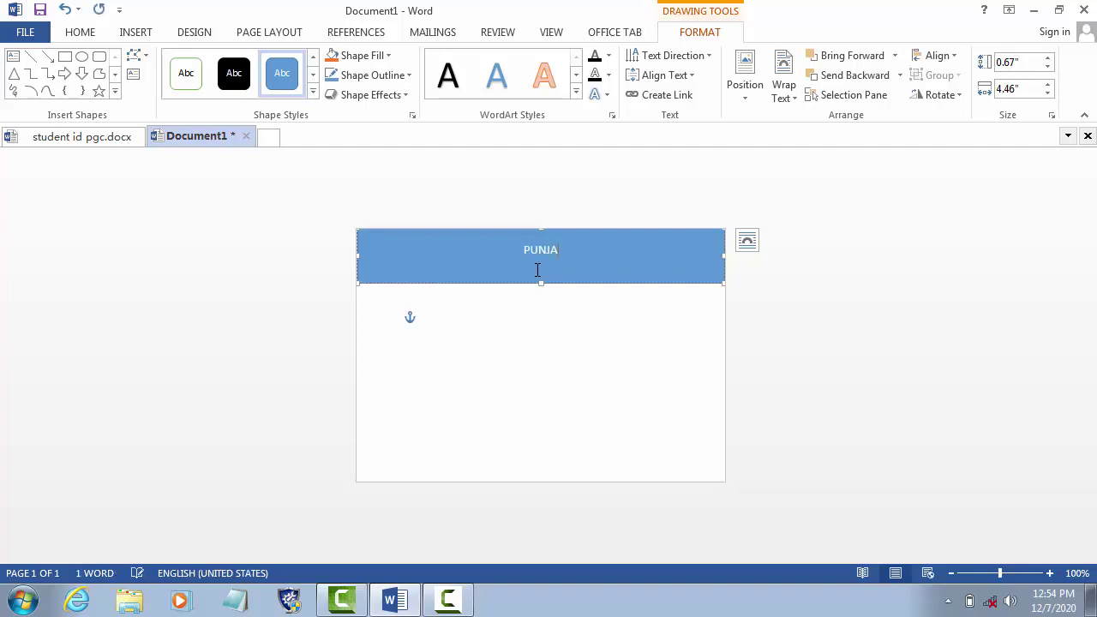
type("B G")
type("ROO")
key("BackSpace")
type("UP")
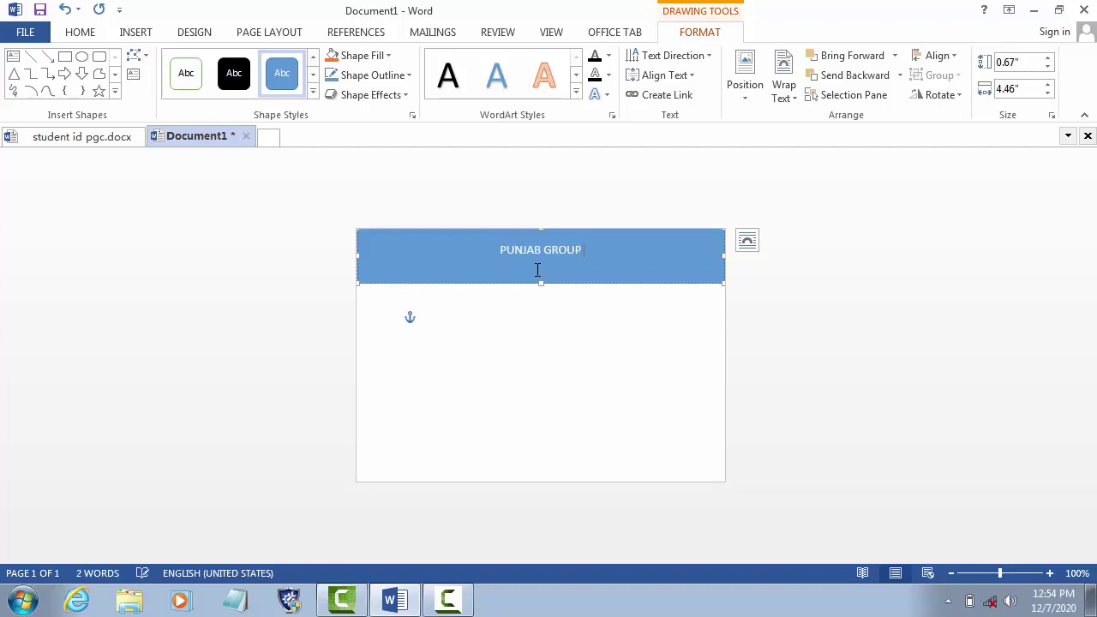
type(" OF COLLEGE")
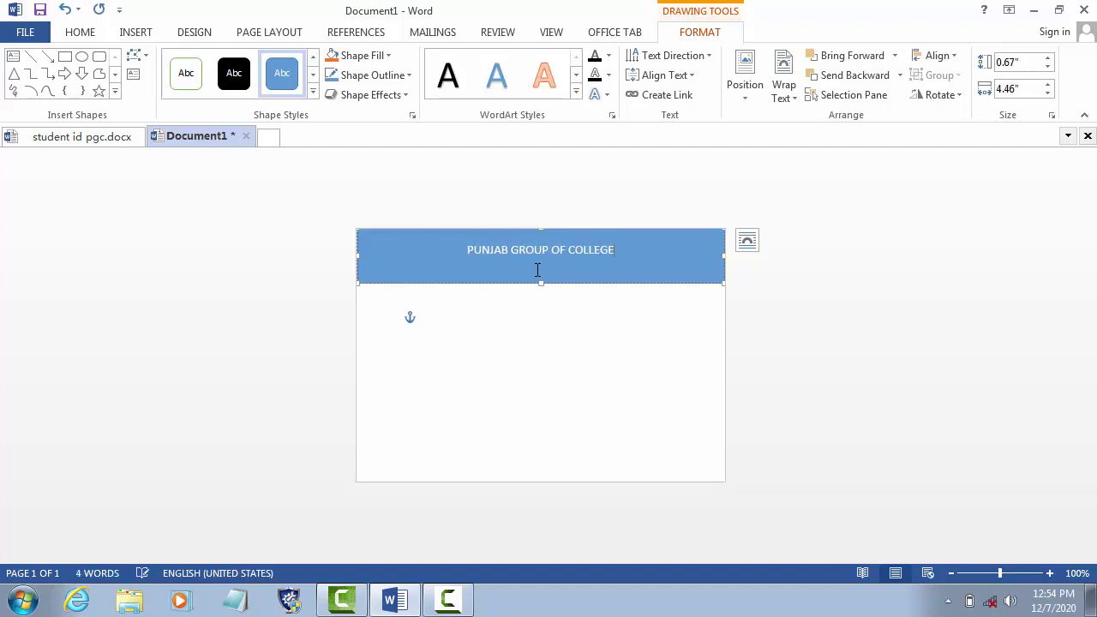
type("S")
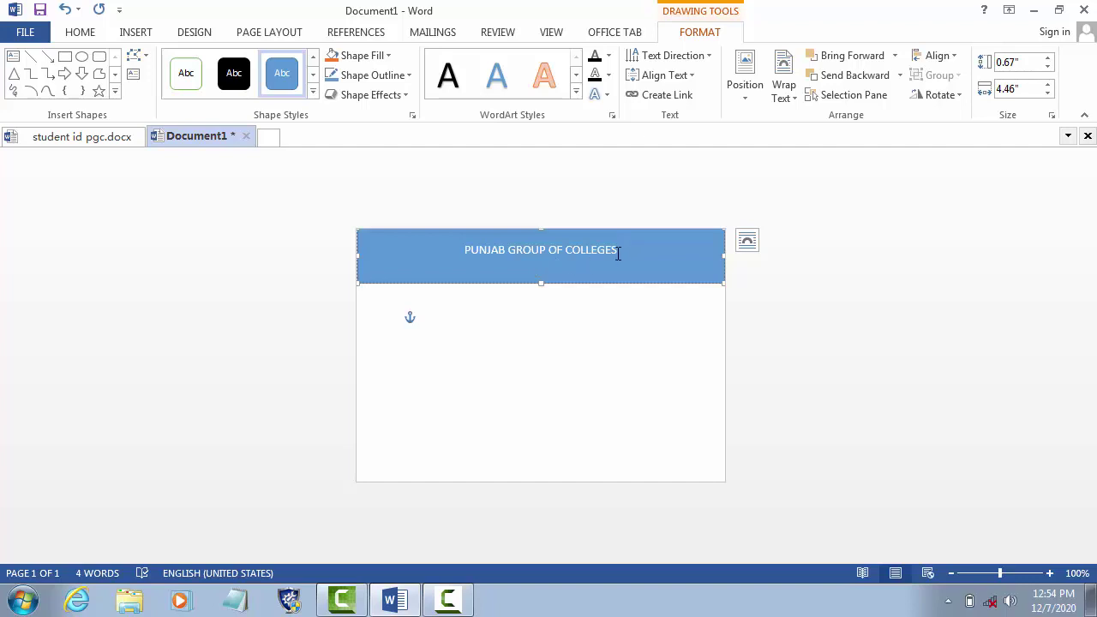
- Format the heading text as Times New Roman, 14 pt
left_click_drag(621, 251, 453, 267)
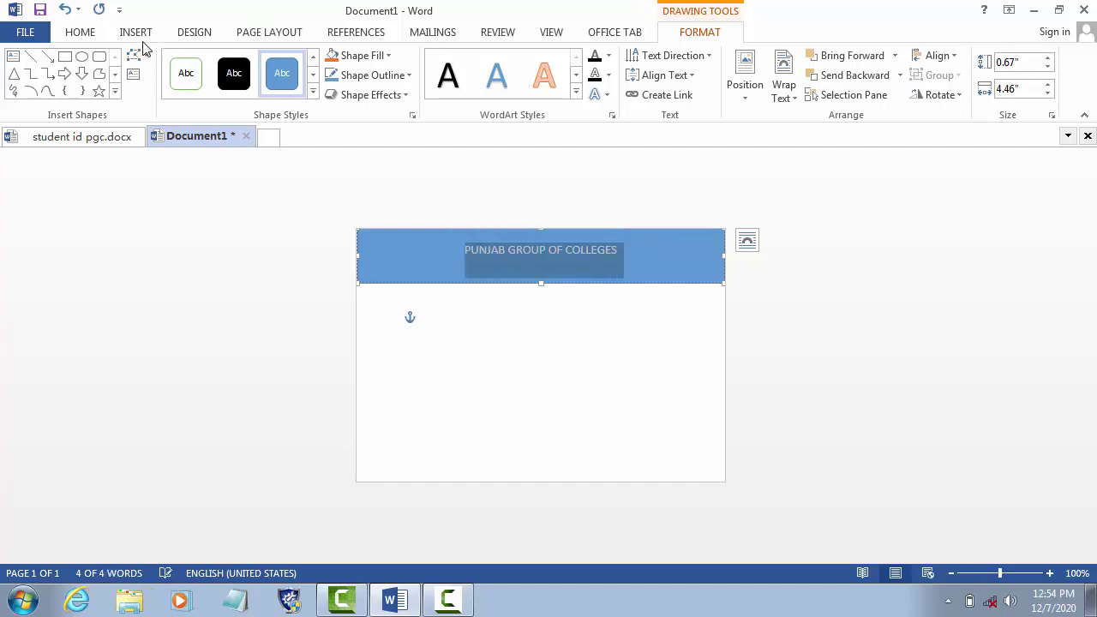
left_click(98, 35)
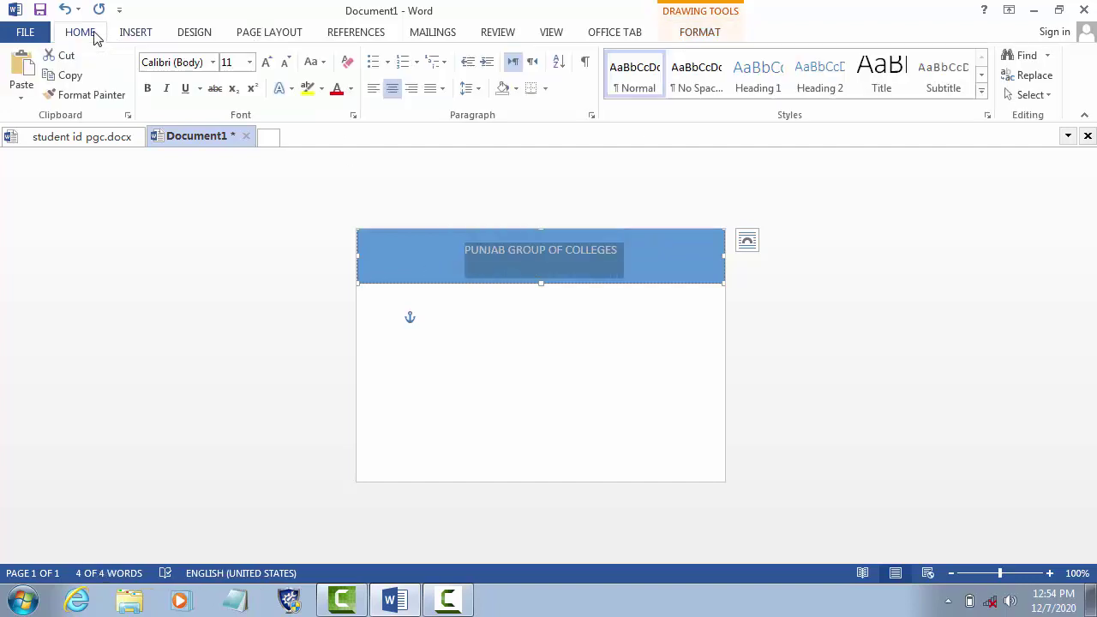
left_click(266, 62)
left_click(265, 61)
left_click(265, 62)
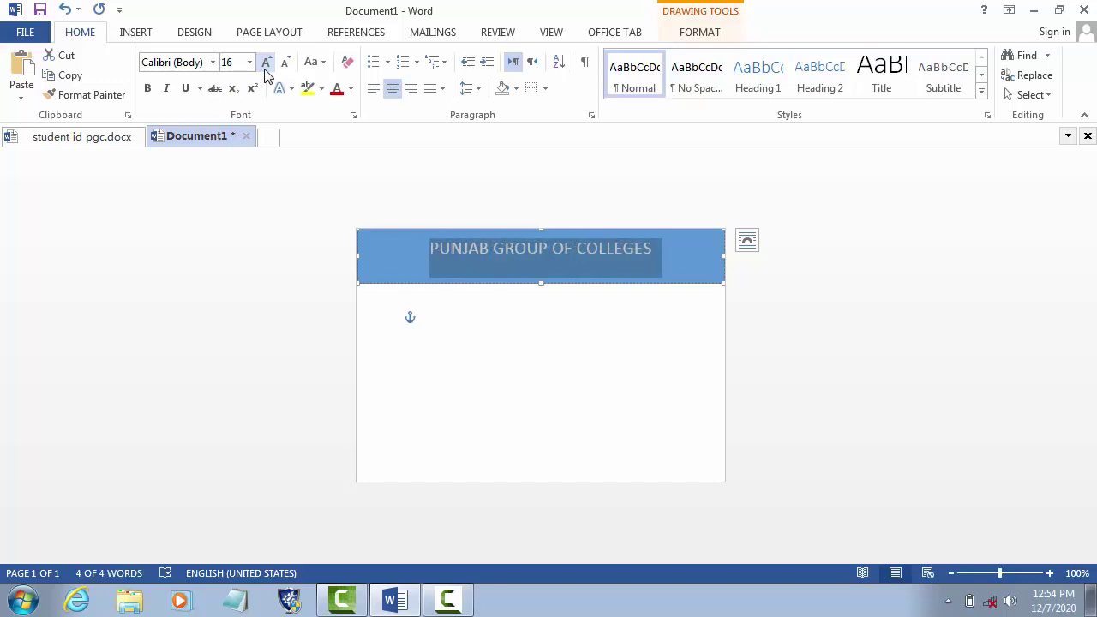
left_click(213, 62)
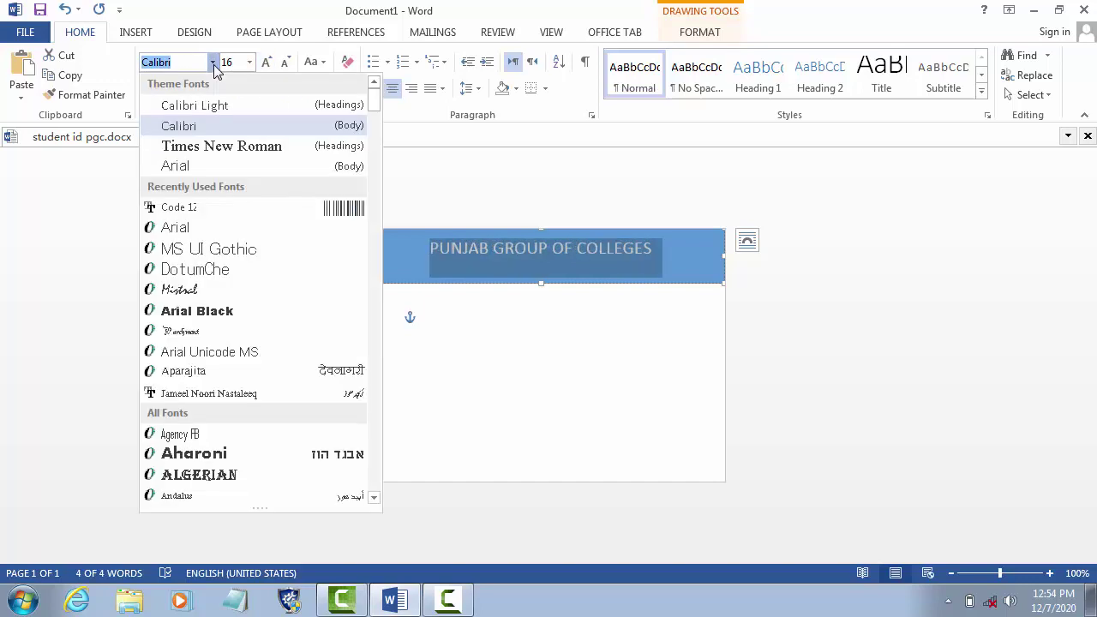
left_click(221, 146)
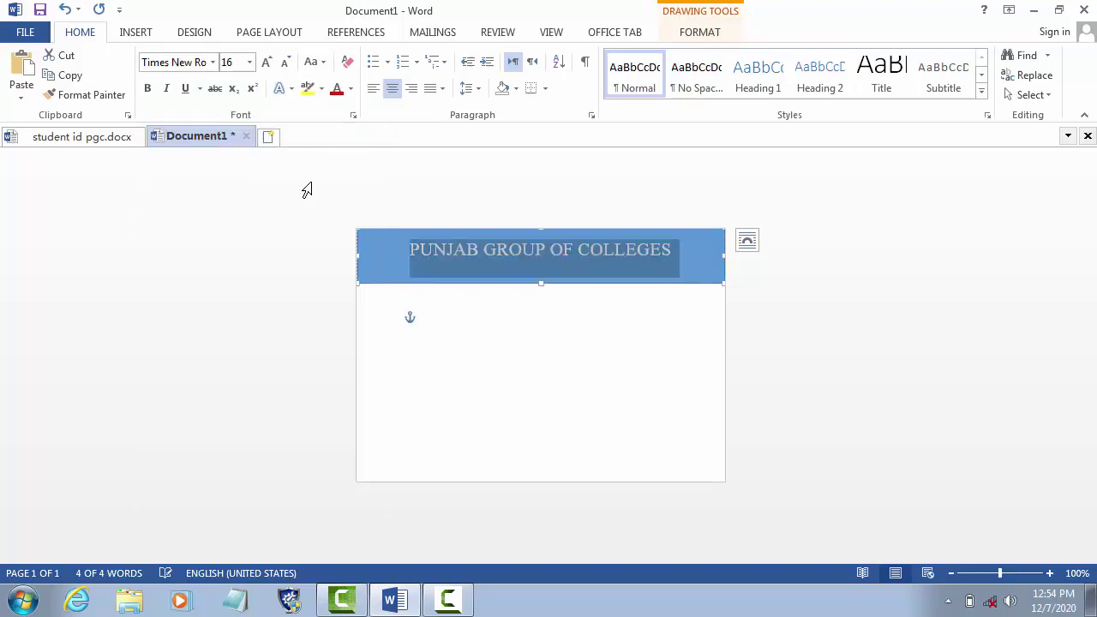
left_click(286, 61)
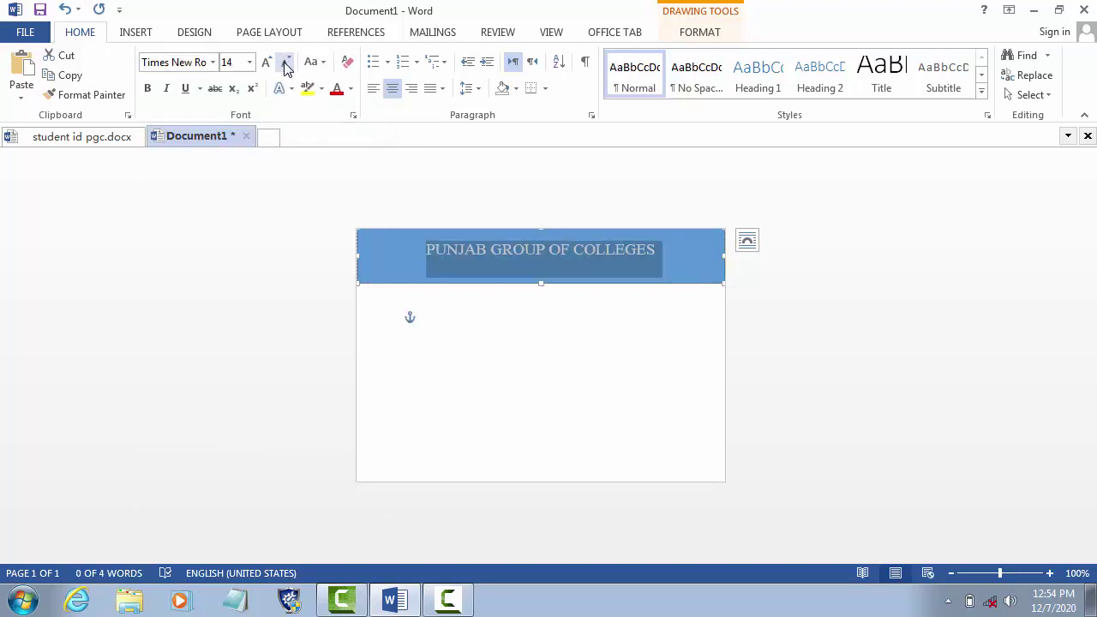
left_click(463, 338)
left_click(671, 256)
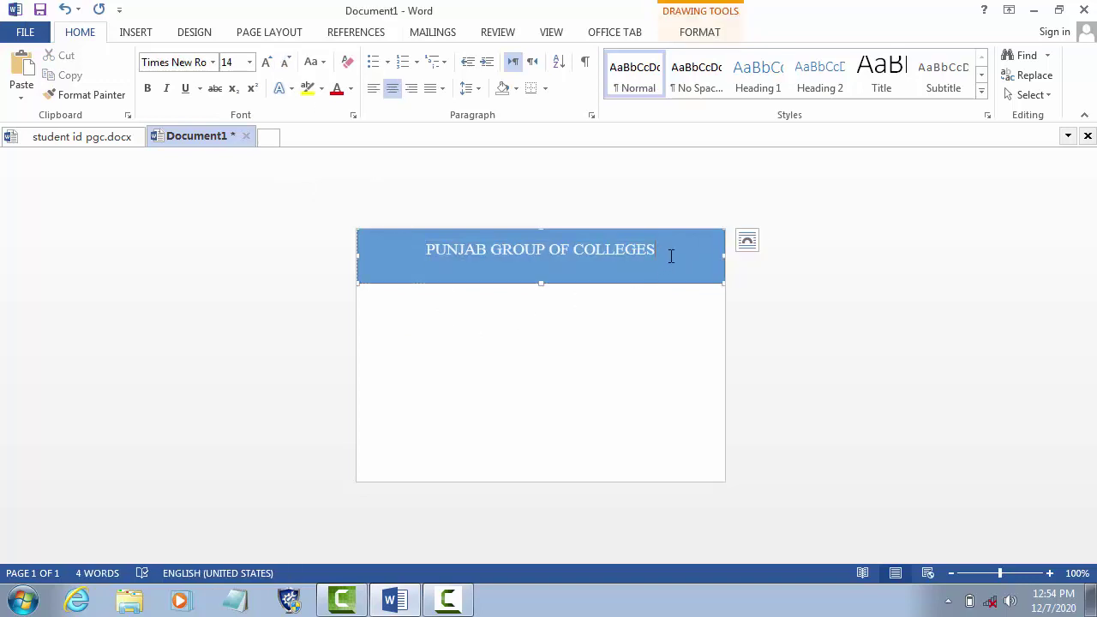
left_click(654, 309)
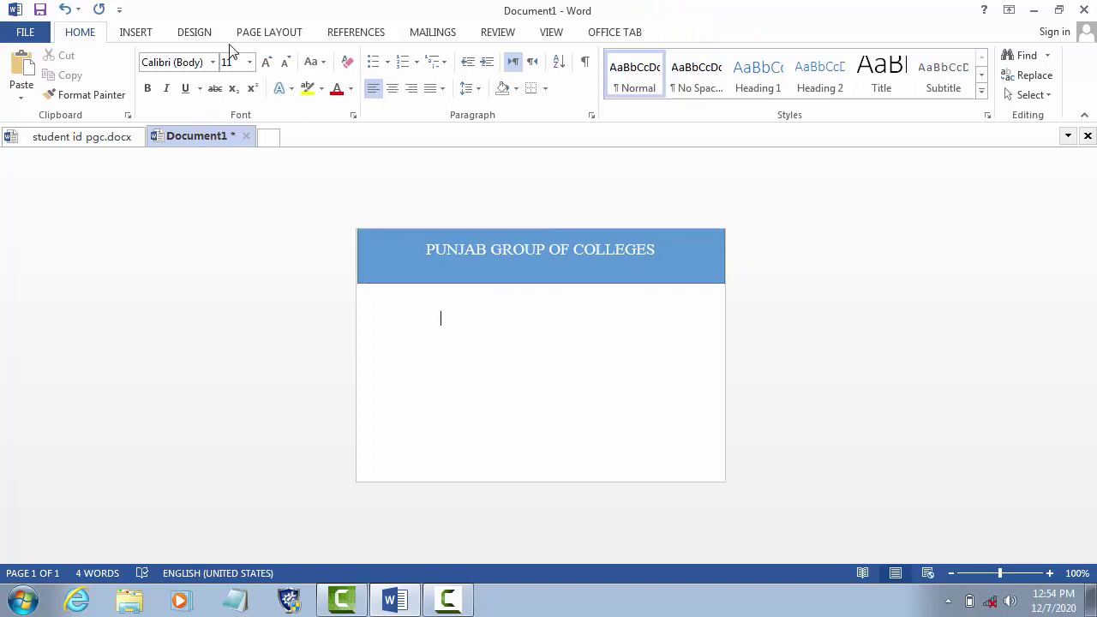
- Insert pgclogo.png below the header and resize it to 0.94" by 0.77"
left_click(153, 33)
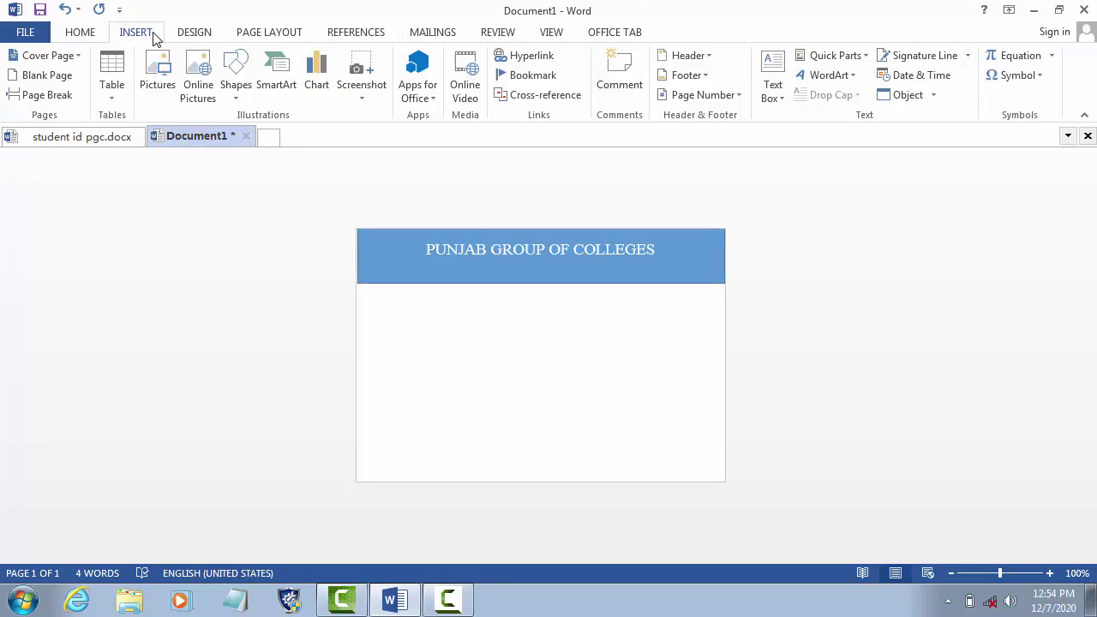
left_click(162, 90)
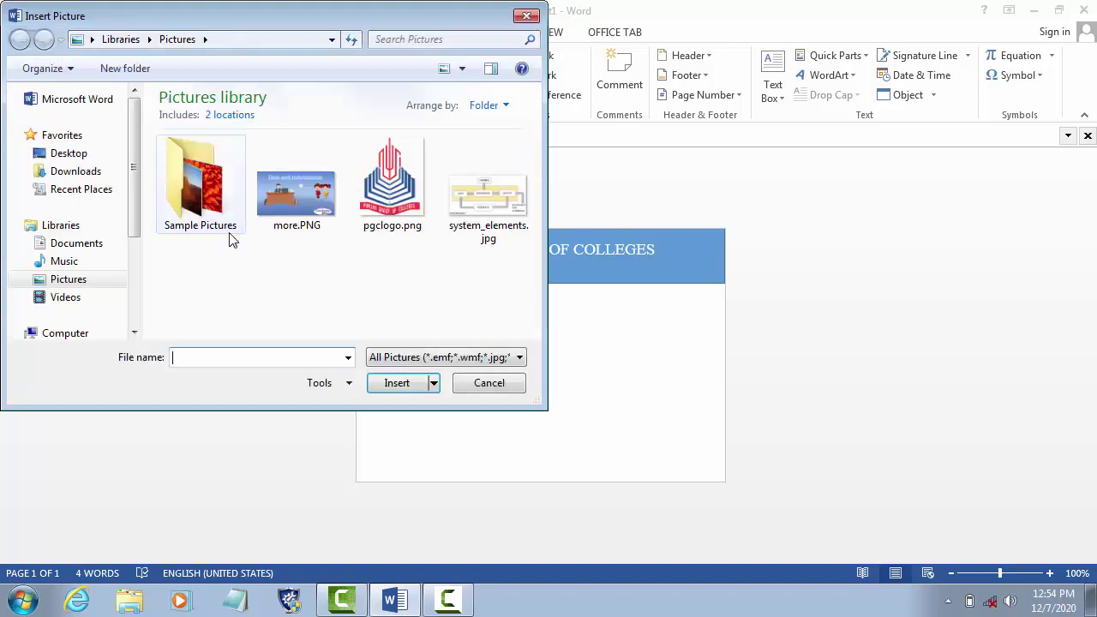
double_click(391, 221)
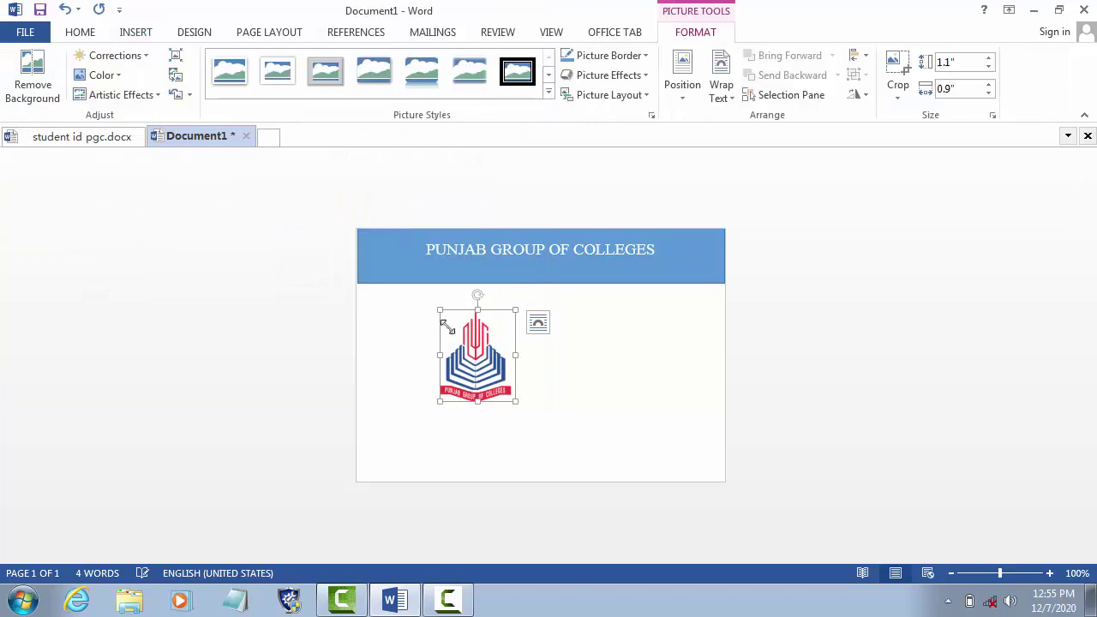
left_click_drag(515, 400, 504, 387)
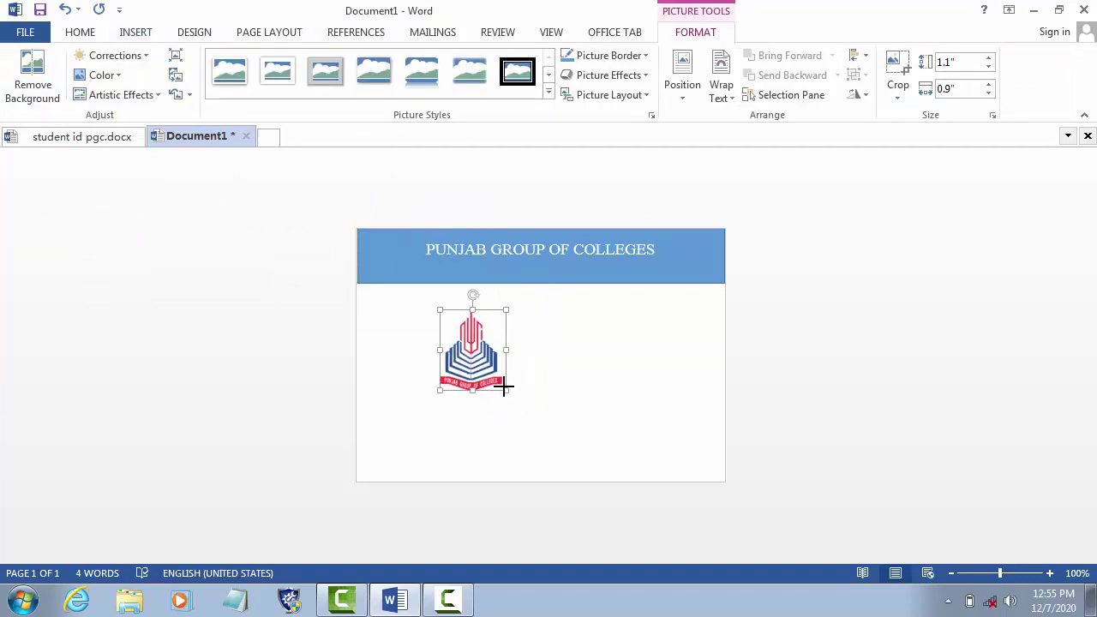
left_click_drag(502, 346, 497, 390)
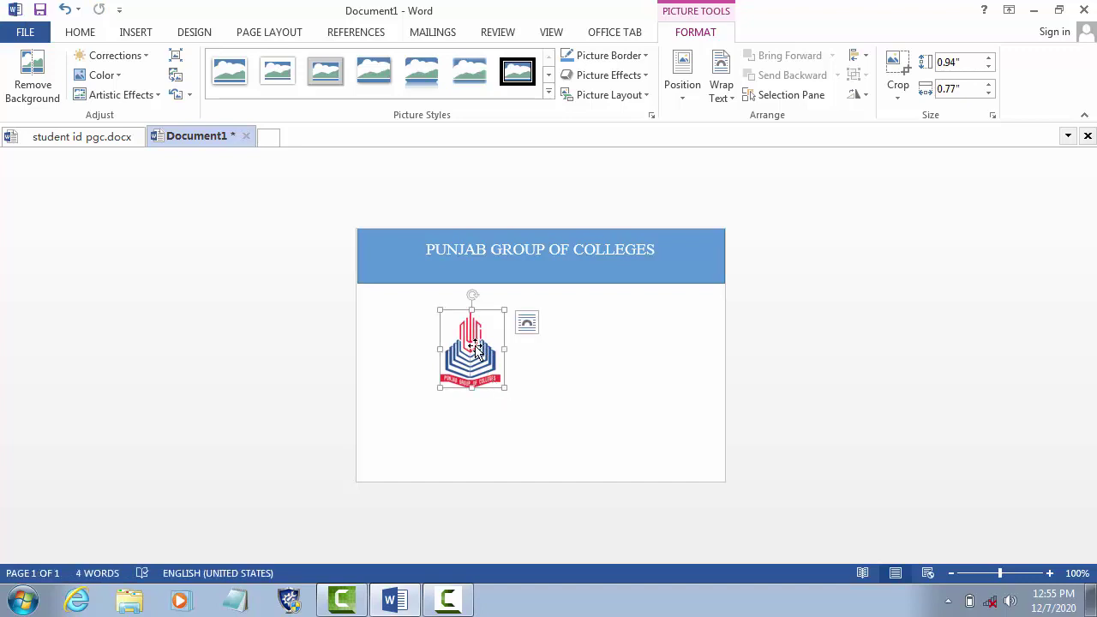
right_click(477, 348)
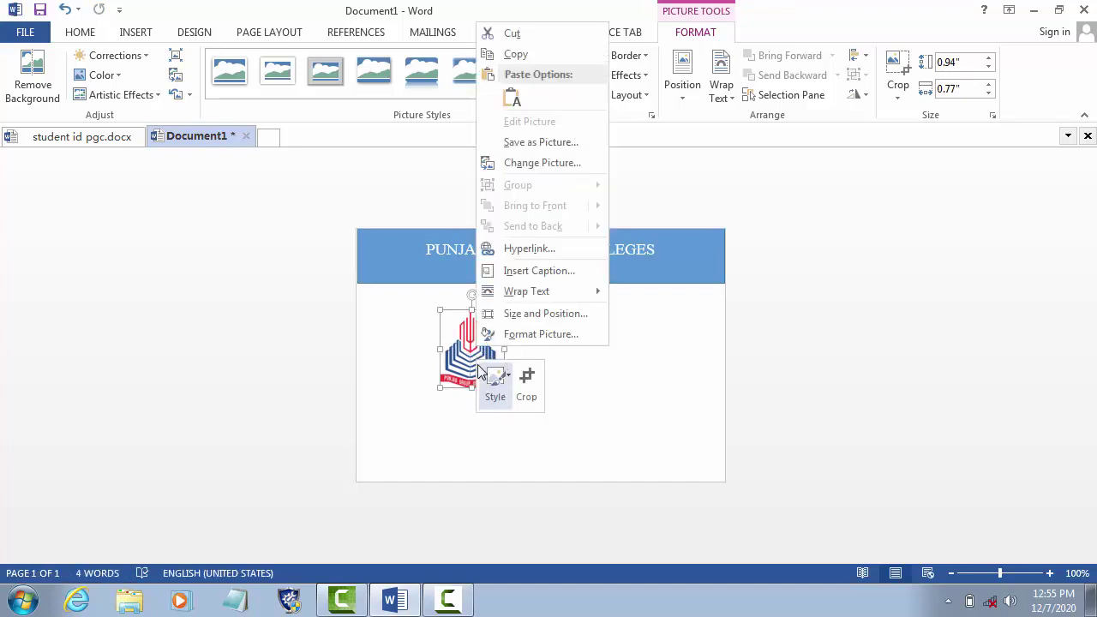
left_click(467, 358)
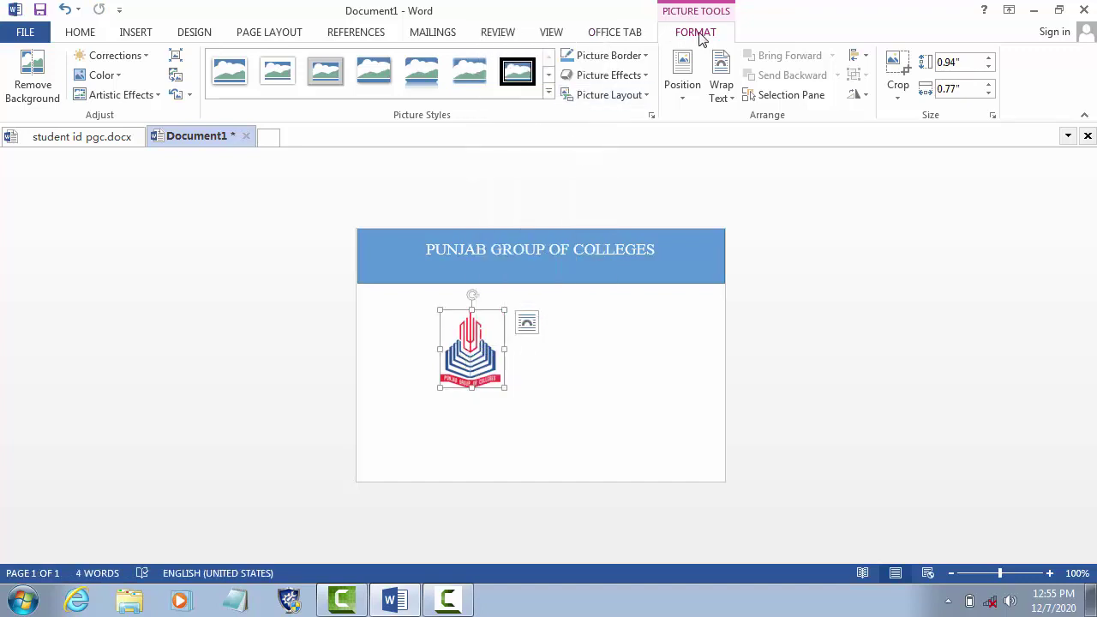
left_click(721, 90)
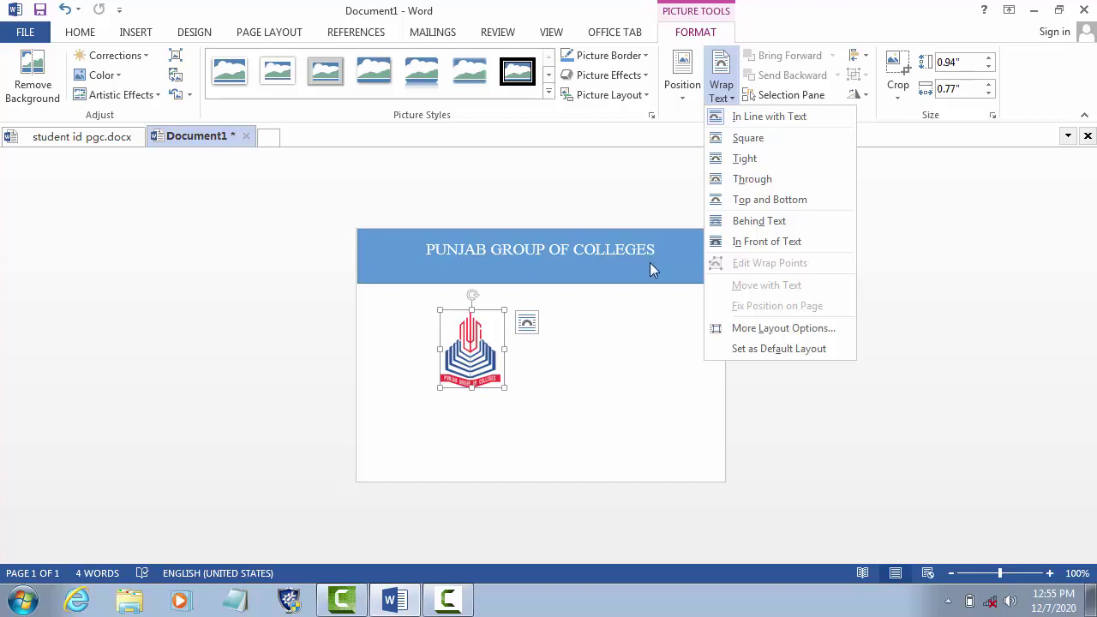
- Set the logo In Front of Text, shrink it to about 0.6" by 0.49", and place it at the header's right
left_click(757, 243)
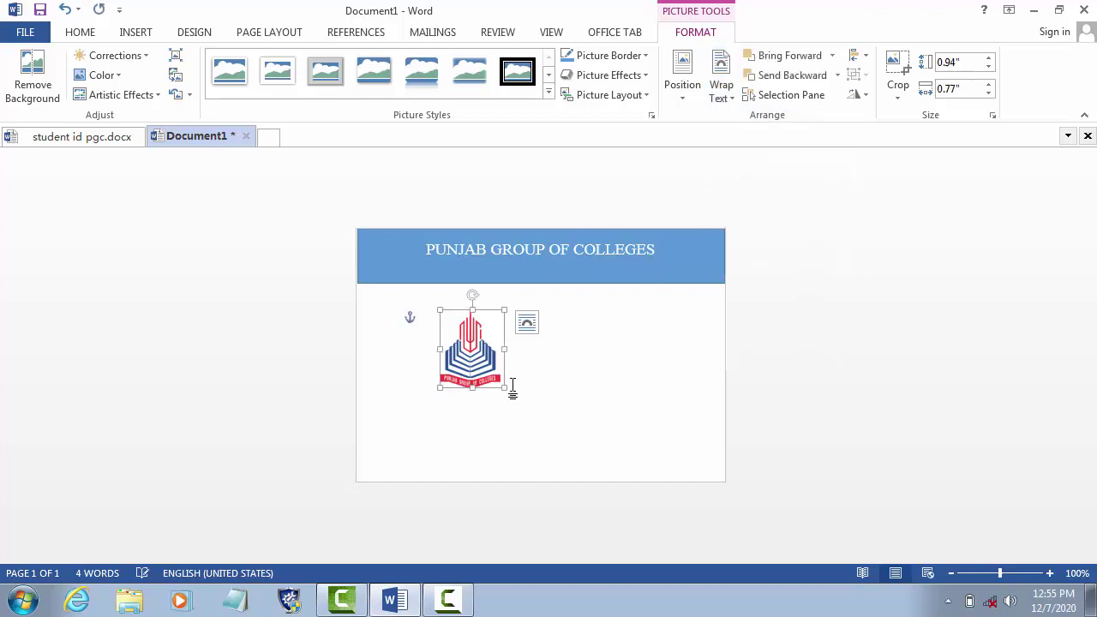
mouse_move(482, 343)
left_mouse_down()
mouse_move(526, 268)
mouse_move(668, 320)
mouse_move(701, 310)
left_mouse_up()
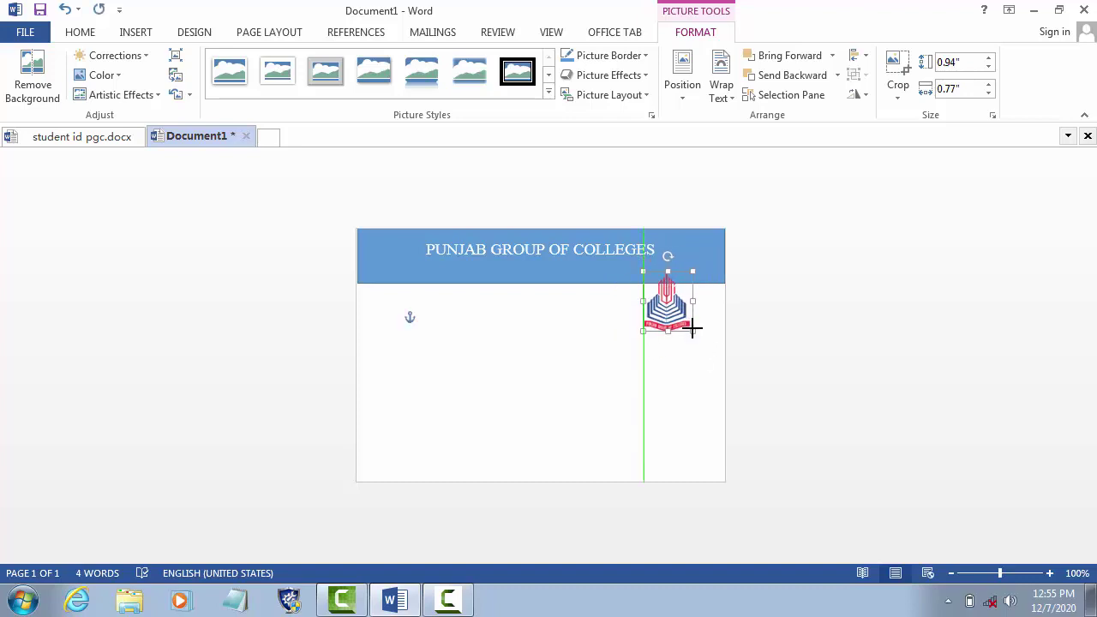
mouse_move(708, 349)
left_mouse_down()
mouse_move(692, 331)
mouse_move(712, 258)
mouse_move(712, 280)
left_mouse_up()
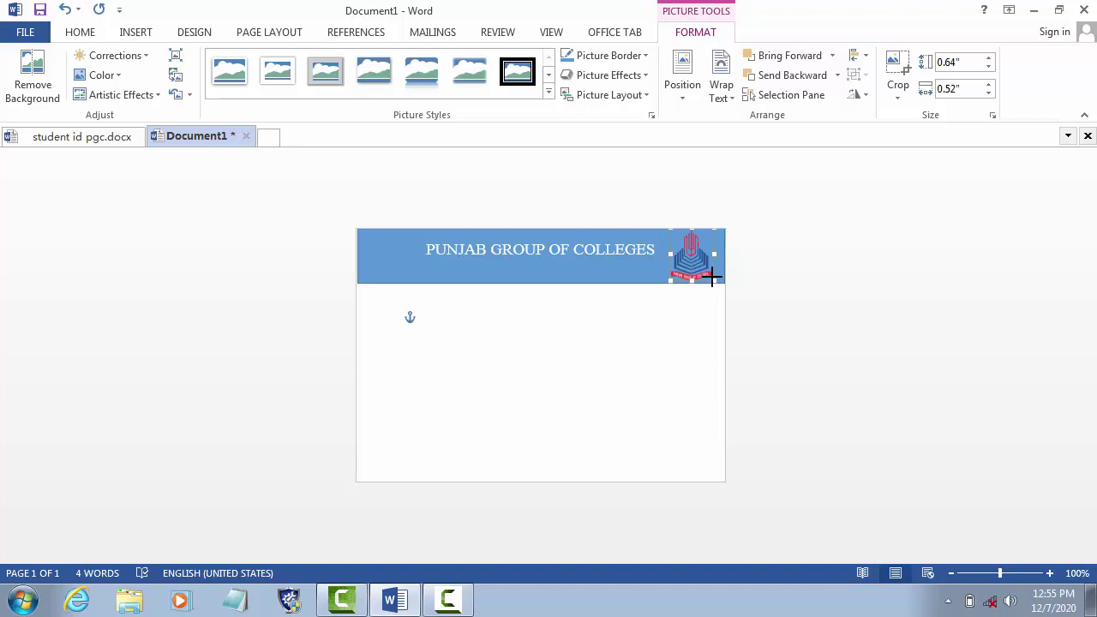
left_click_drag(713, 280, 703, 270)
left_click(591, 377)
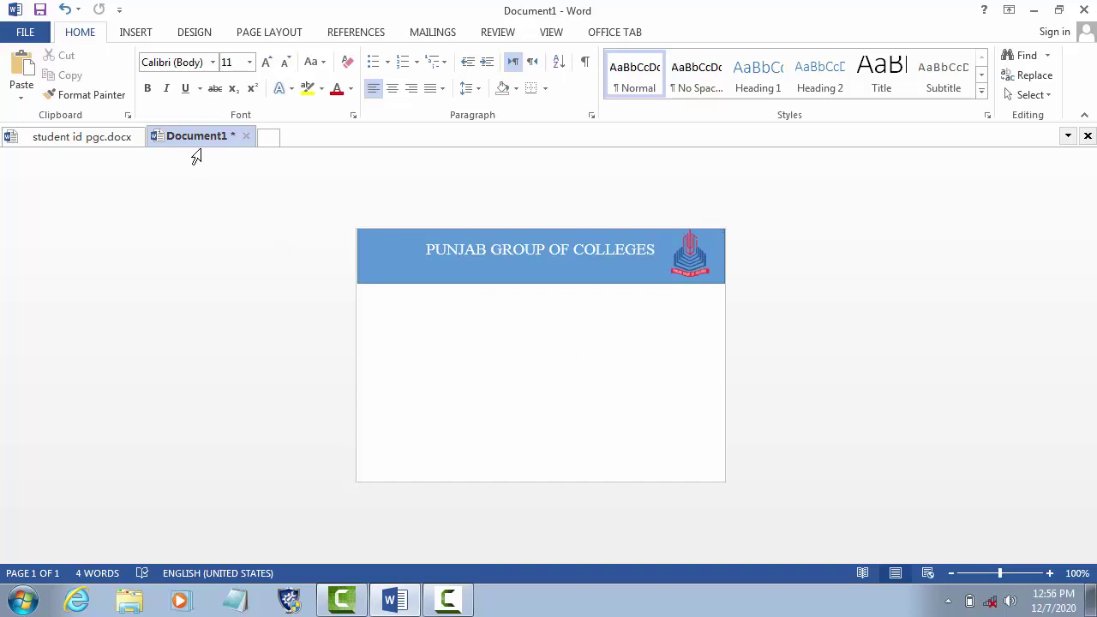
- Apply pgclogo.png as a washout picture watermark through Custom Watermark
left_click(150, 36)
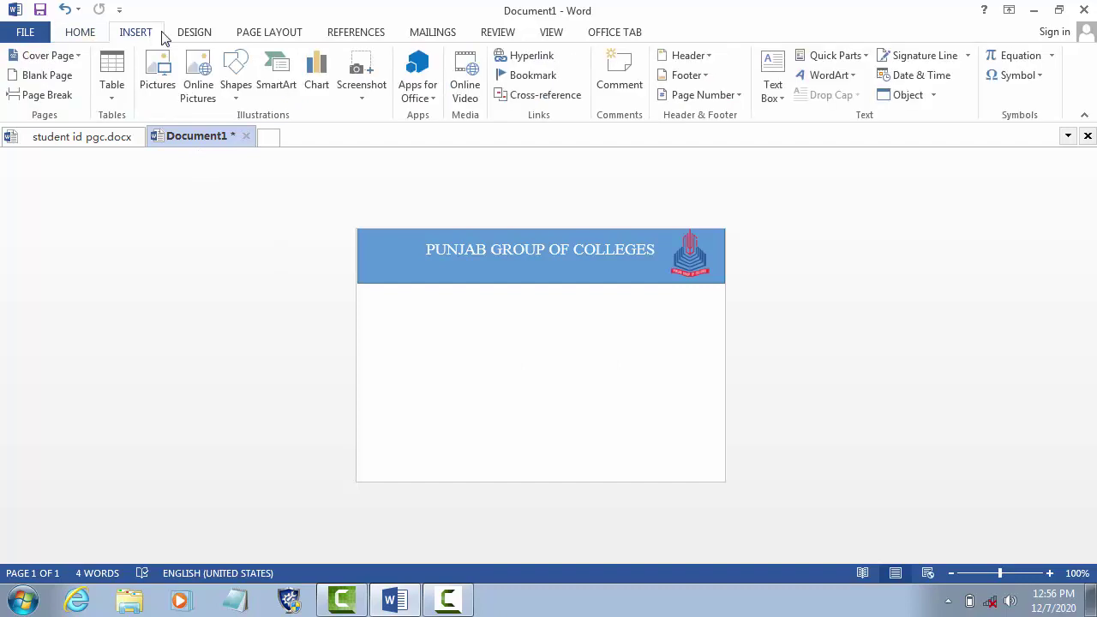
left_click(183, 34)
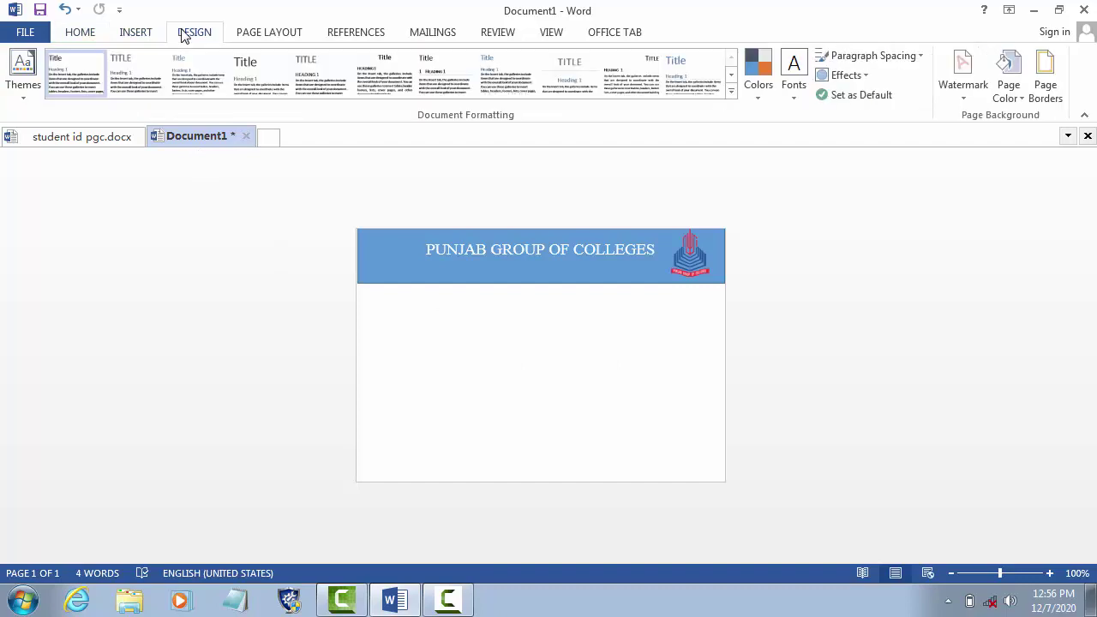
left_click(960, 72)
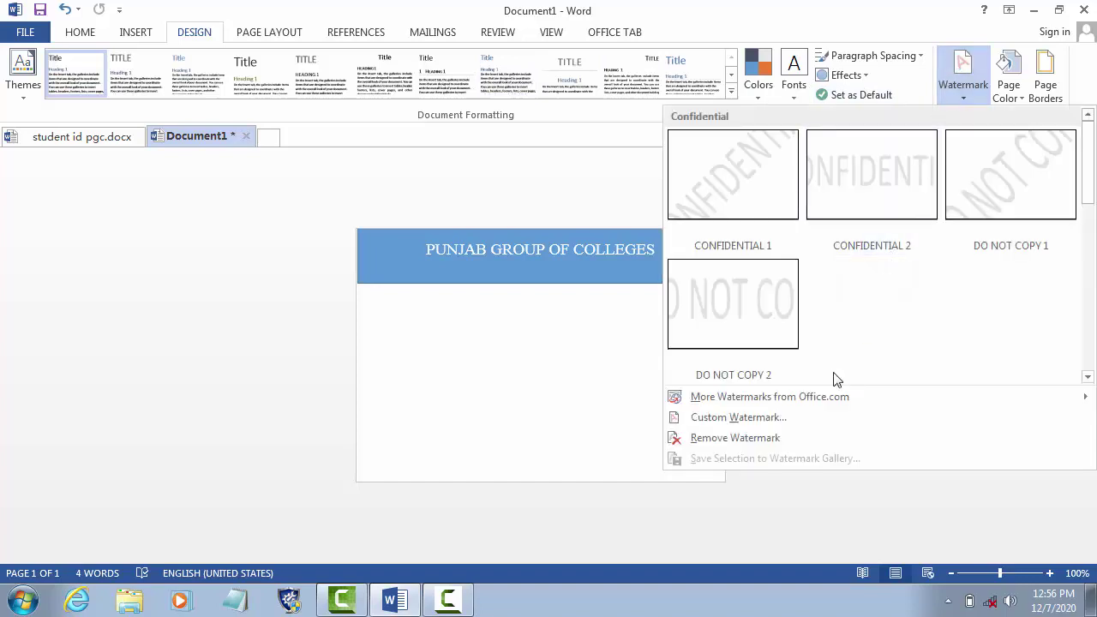
left_click(738, 418)
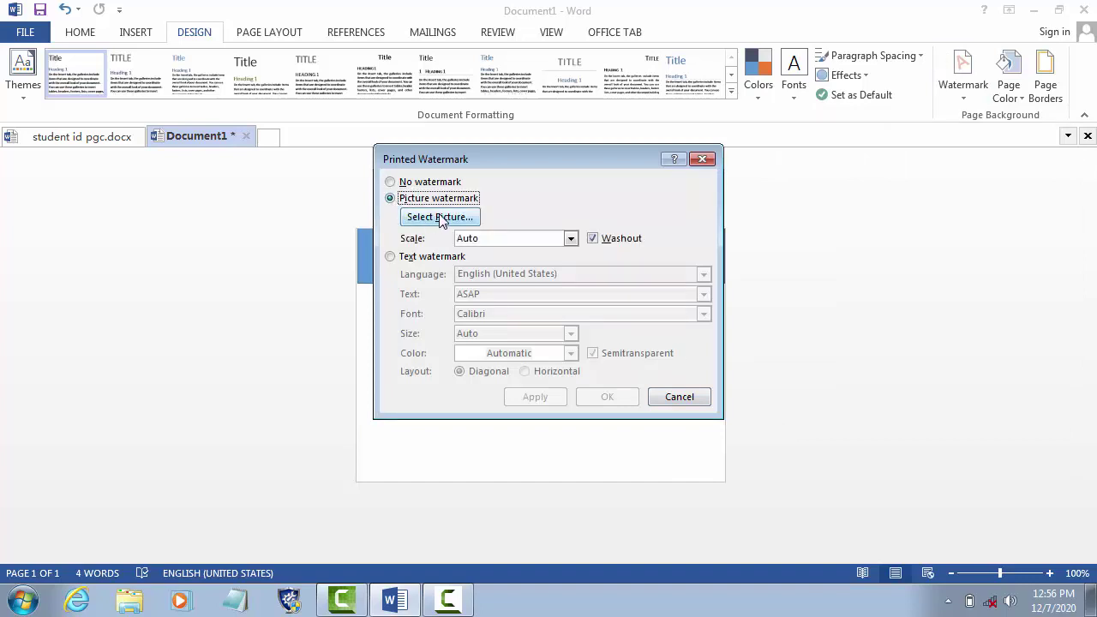
left_click(445, 217)
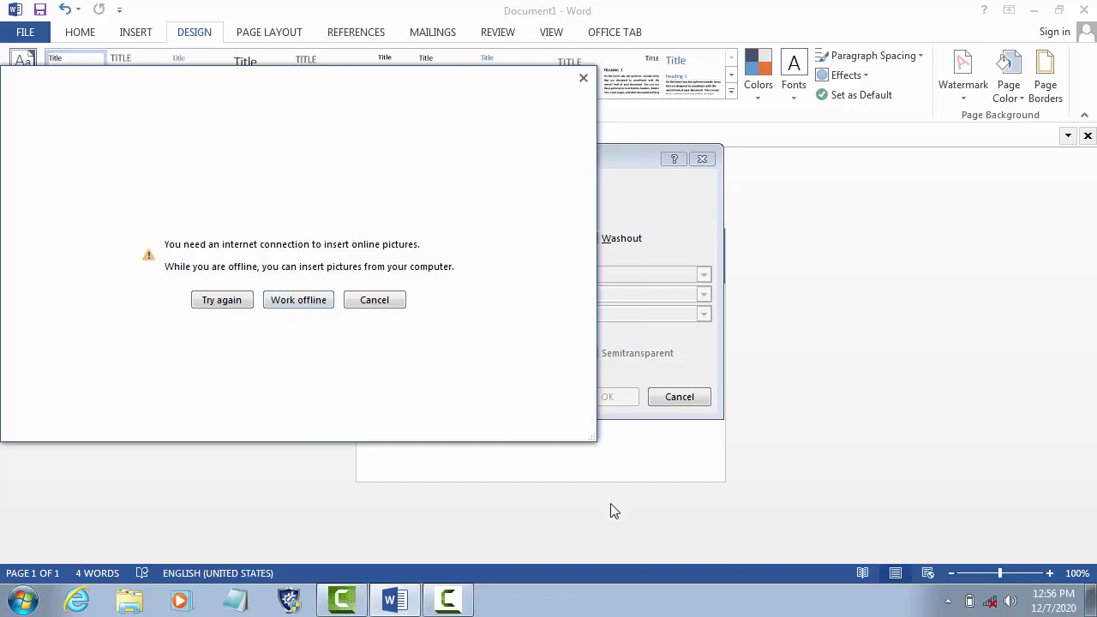
left_click(988, 604)
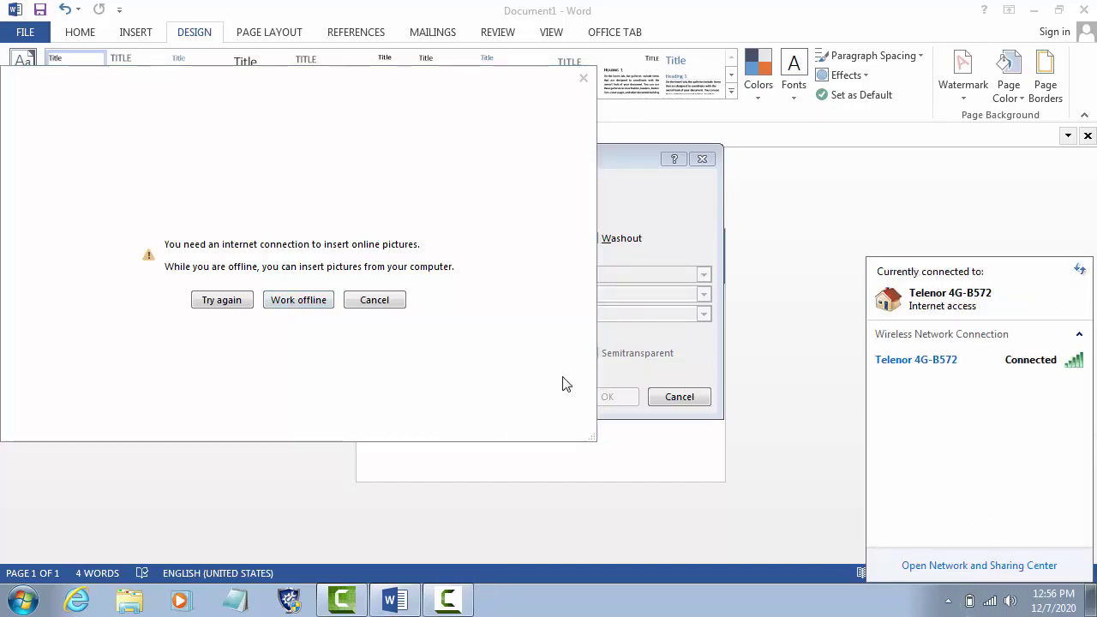
left_click(291, 302)
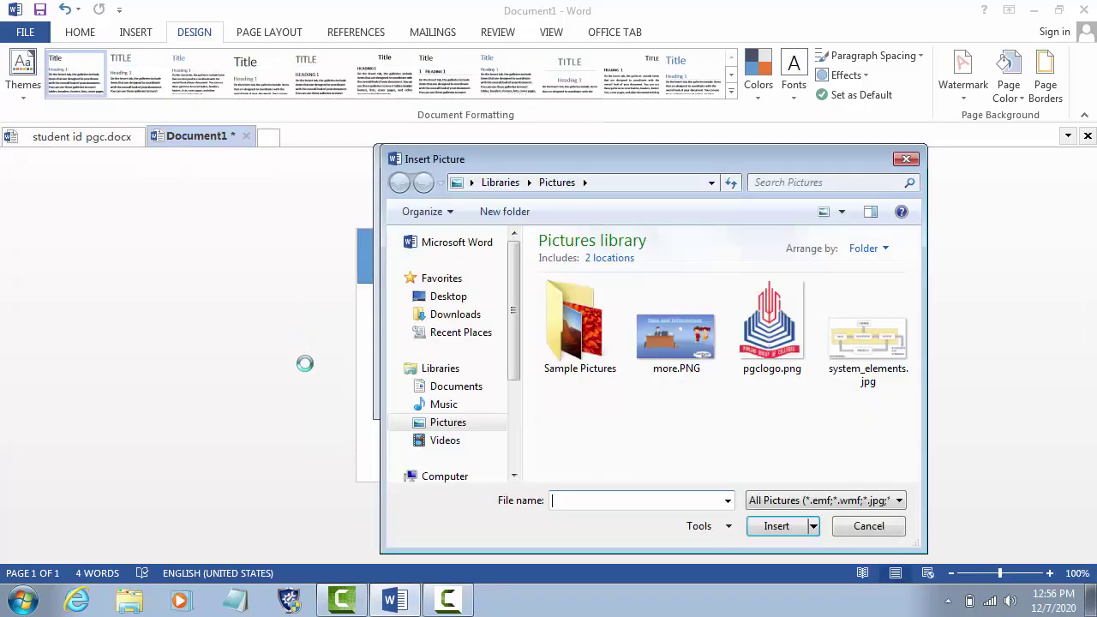
double_click(754, 364)
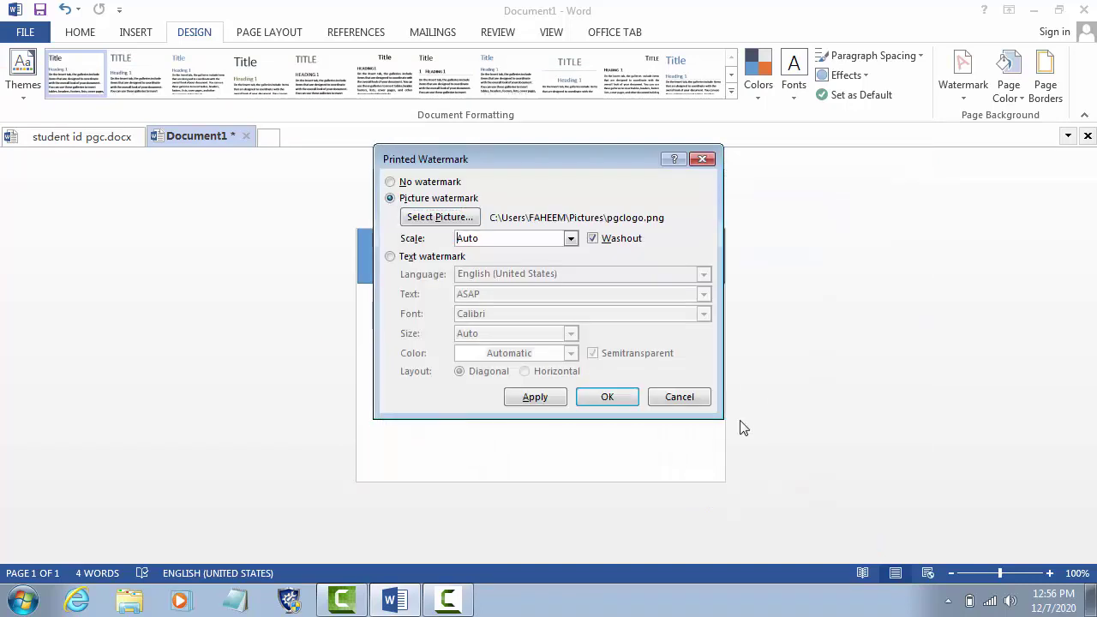
left_click(630, 400)
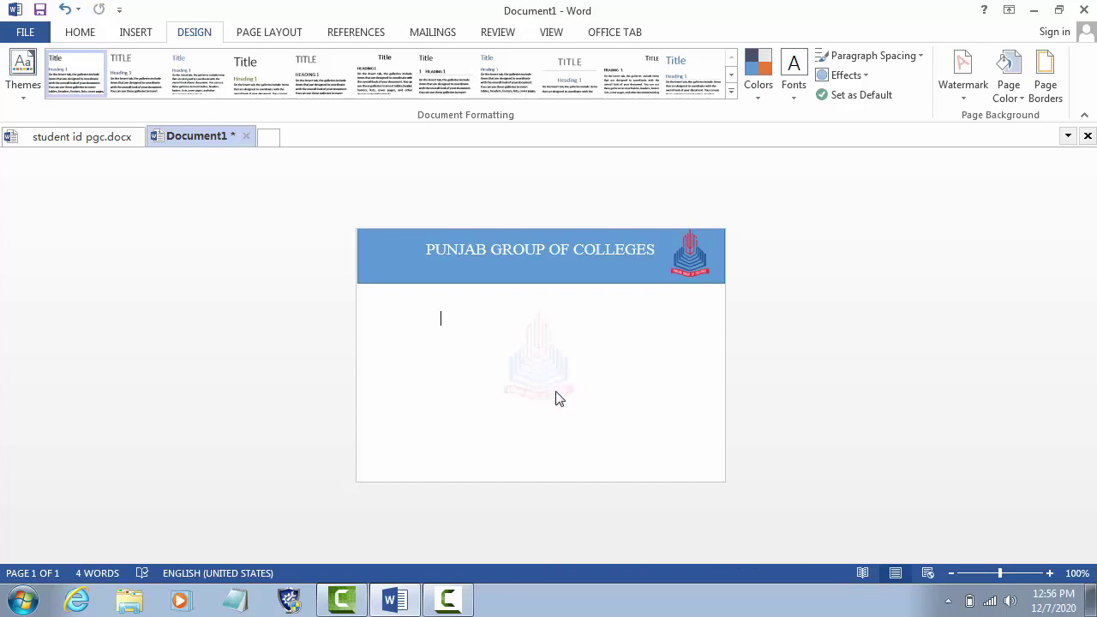
- Turn off Washout on the custom picture watermark
right_click(552, 389)
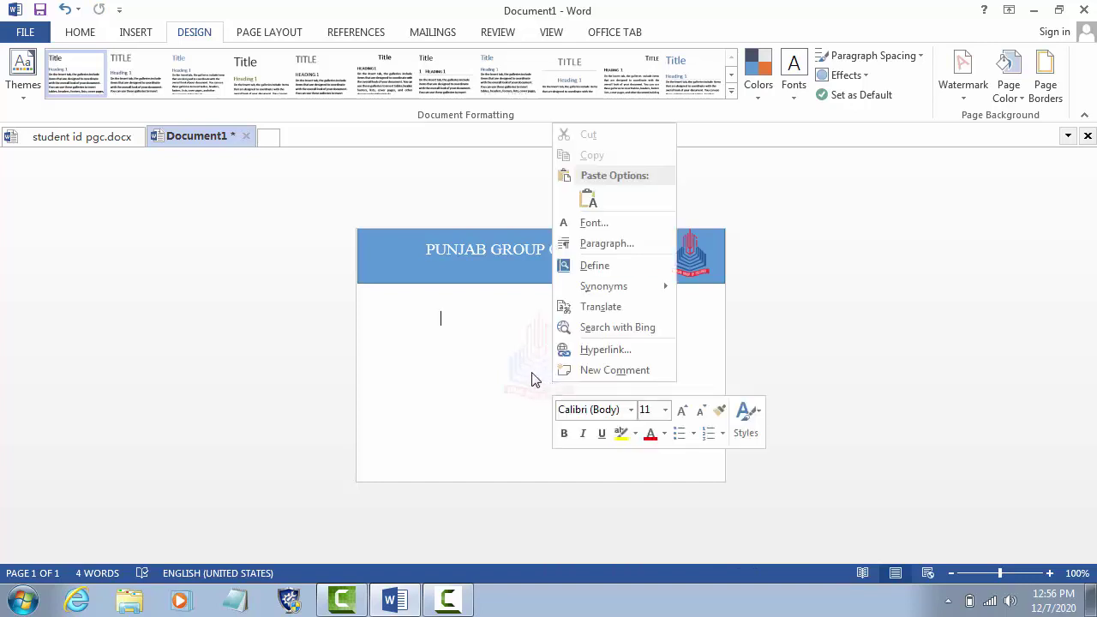
left_click(532, 378)
left_click(961, 85)
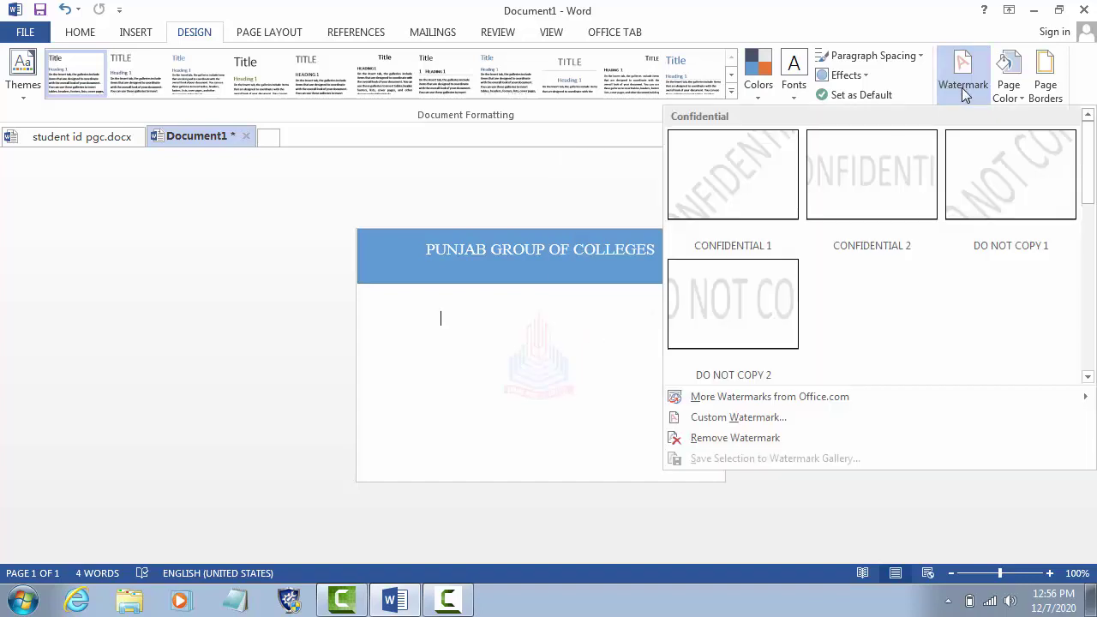
left_click(775, 422)
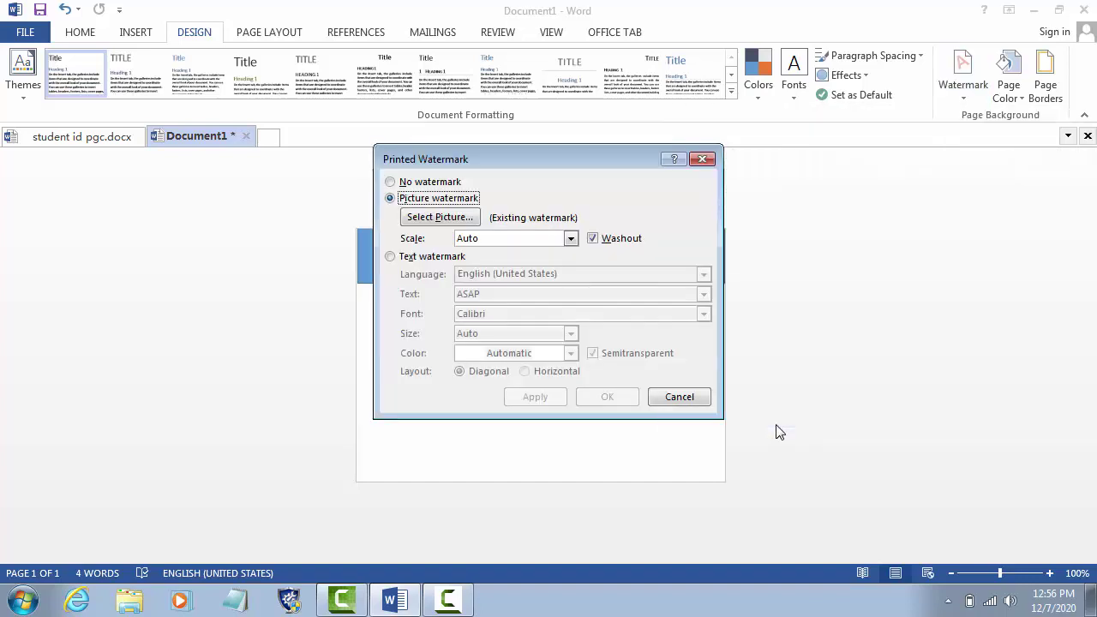
left_click(593, 238)
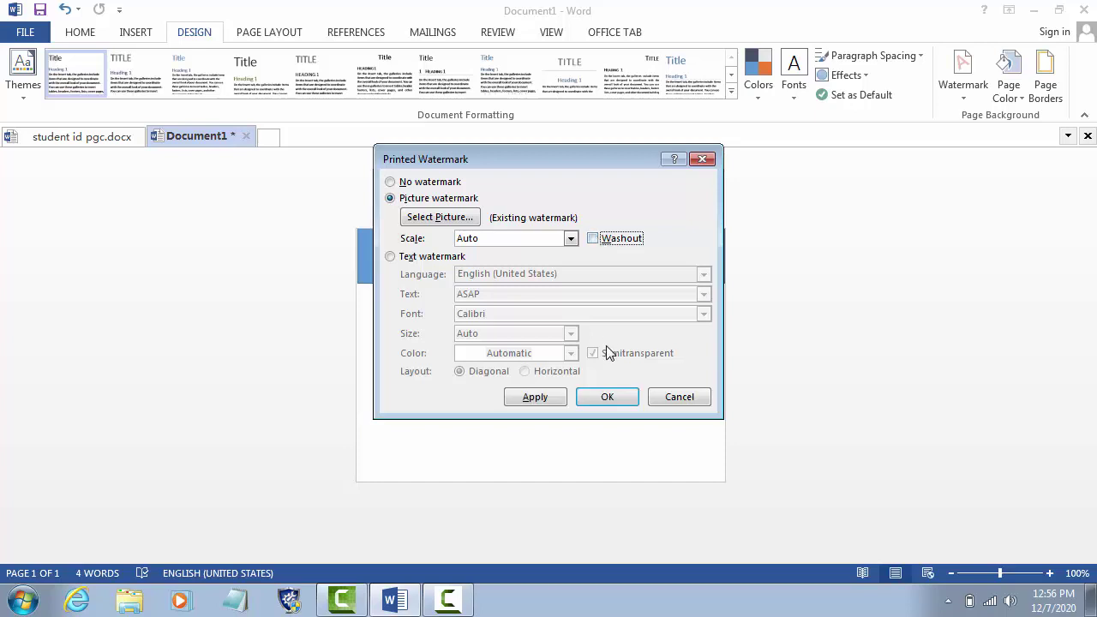
left_click(608, 396)
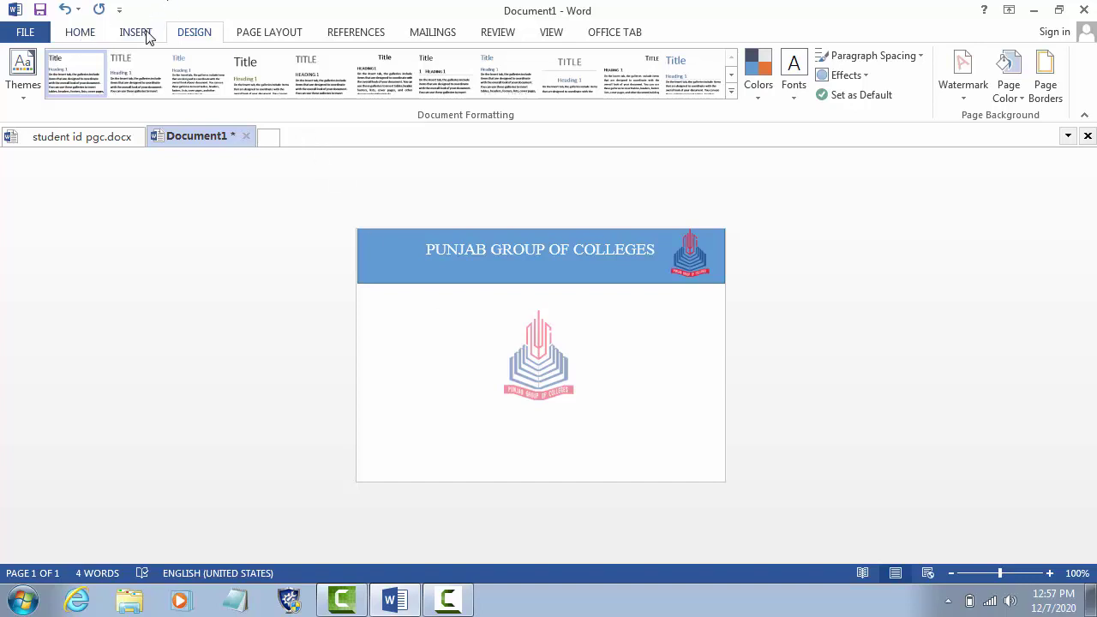
- Draw a text box, about 1.34" by 2.66", on the card body below the header
left_click(144, 32)
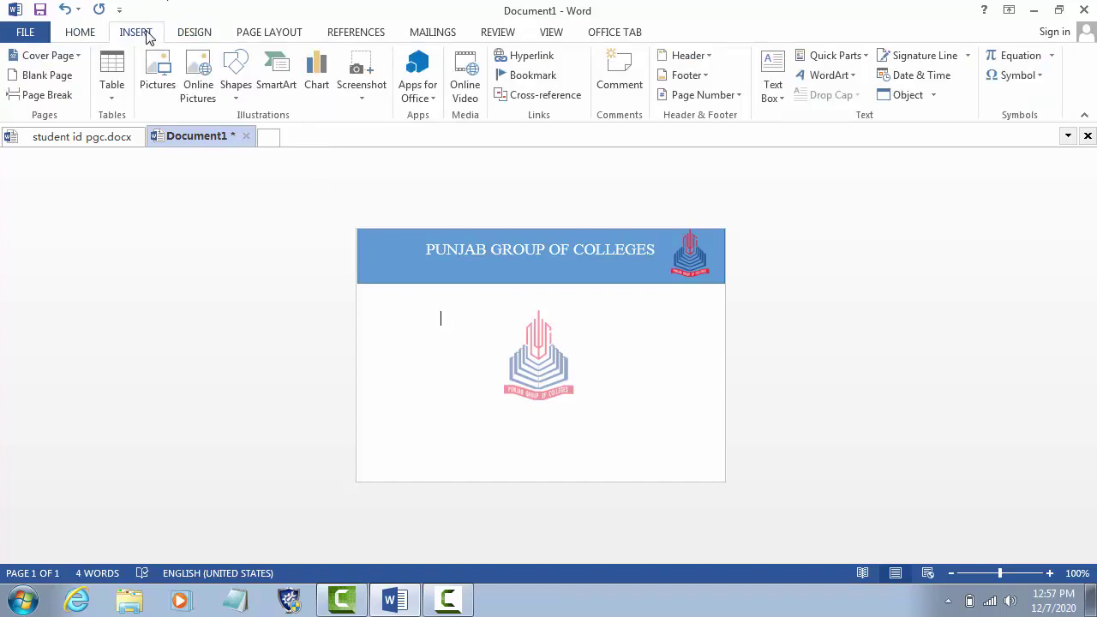
left_click(771, 81)
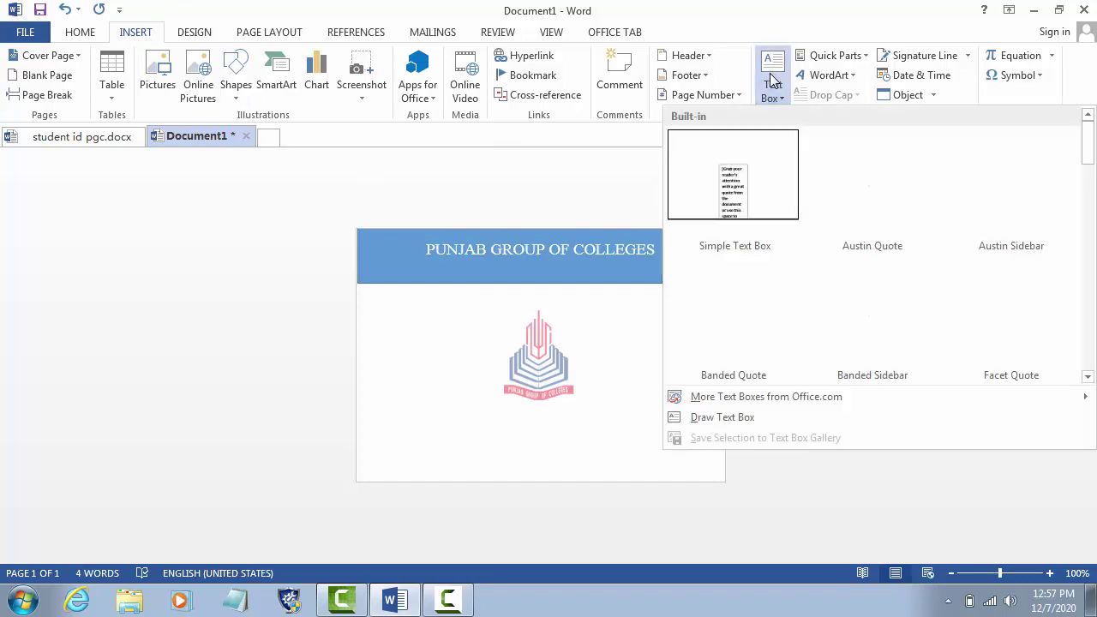
left_click(696, 419)
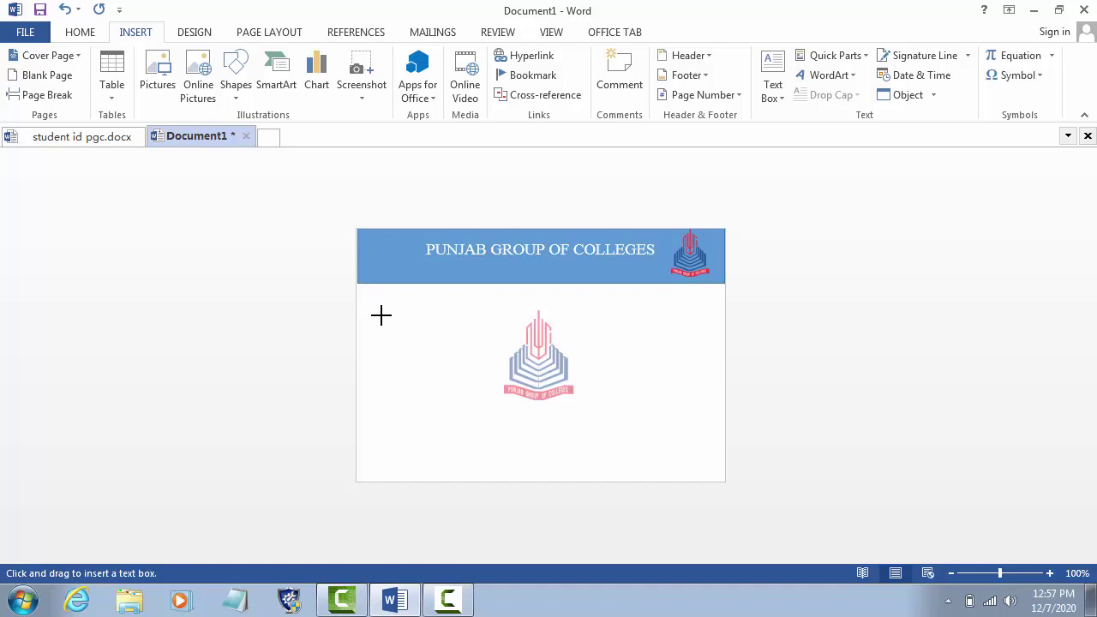
mouse_move(381, 315)
left_mouse_down()
mouse_move(603, 442)
mouse_move(600, 426)
left_mouse_up()
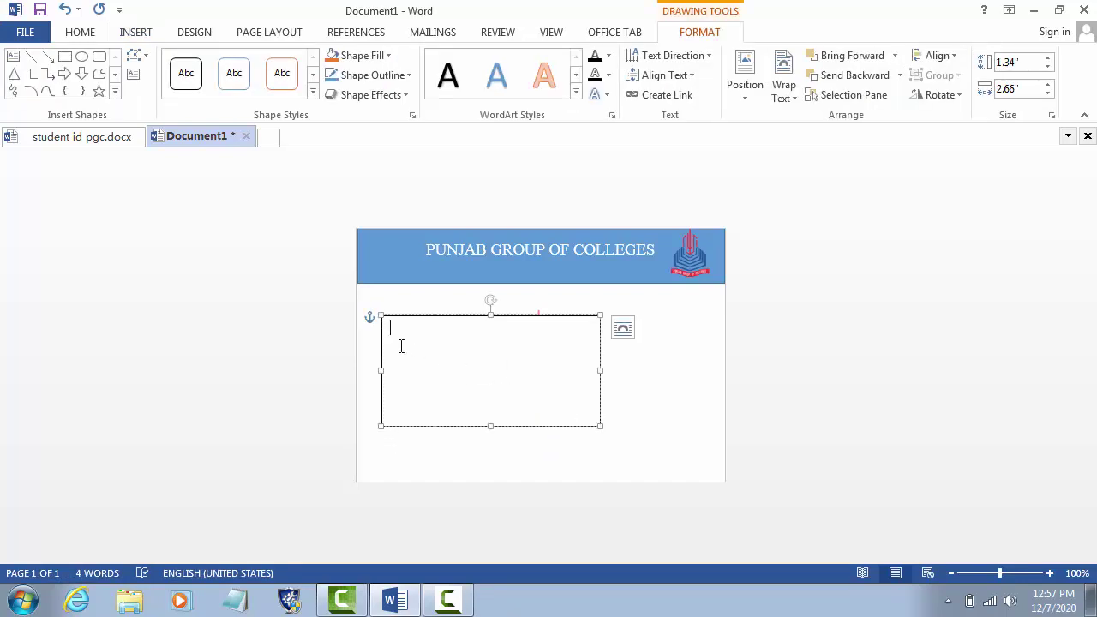
- Type four lines: S_NAME with the student's name, F_NAME with the father's name, CLASS: ABC, and ROLL NO with the roll number
type("S")
type("_NA")
type("ME : ")
type("M FAHEEM")
key("Return")
type("F")
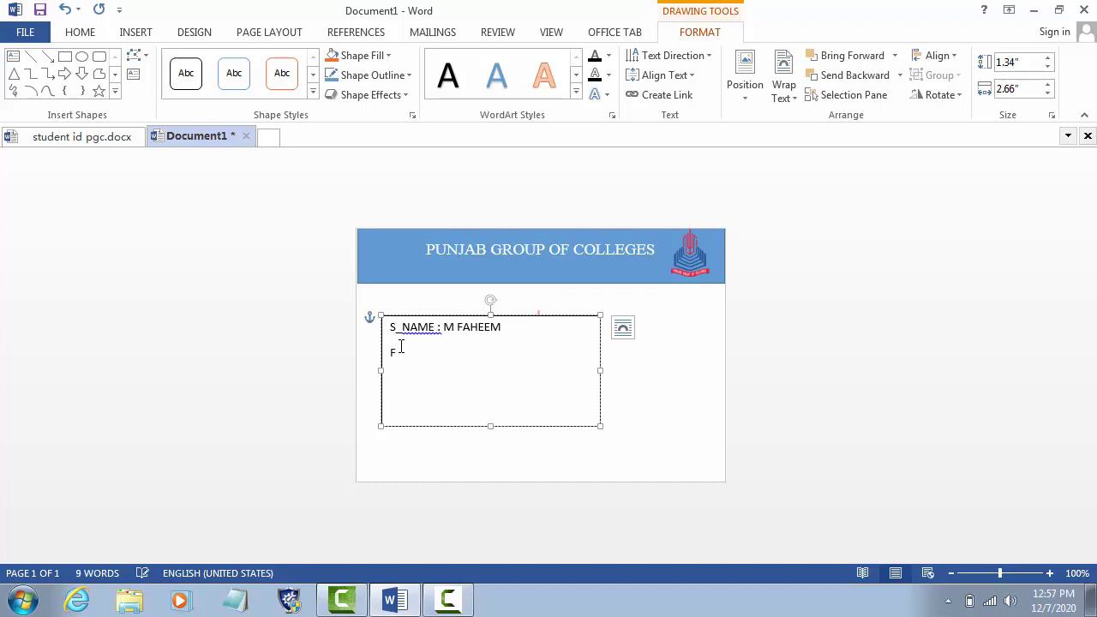
type("AME N")
type("A")
key("BackSpace")
key("BackSpace")
key("BackSpace")
type(": NAZ")
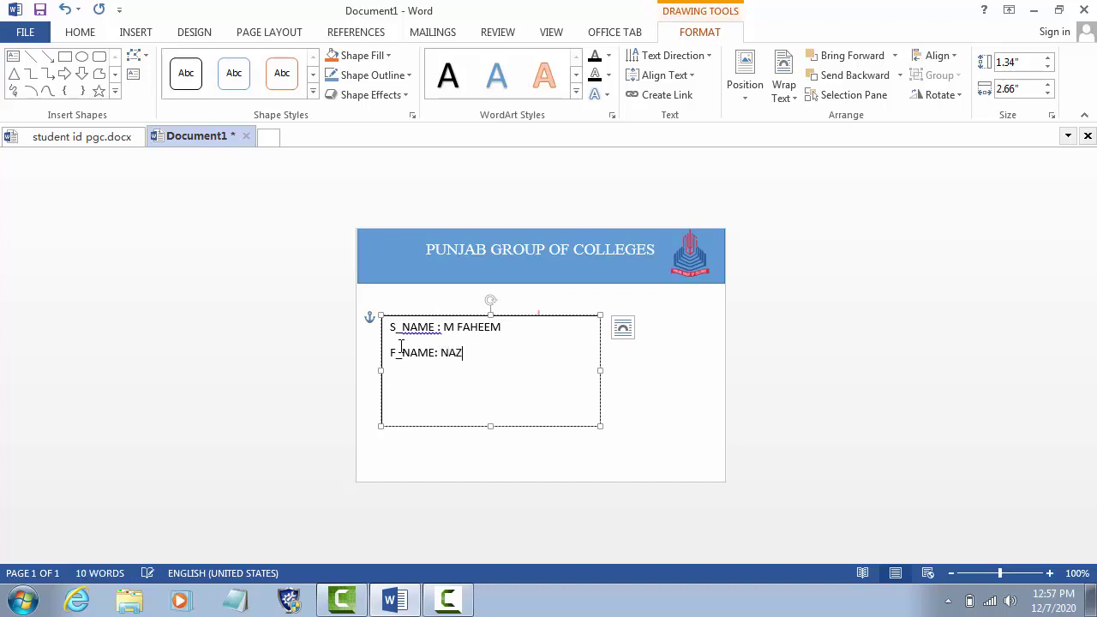
type("IR AHMED")
key("Return")
type("C")
type("LASS: ")
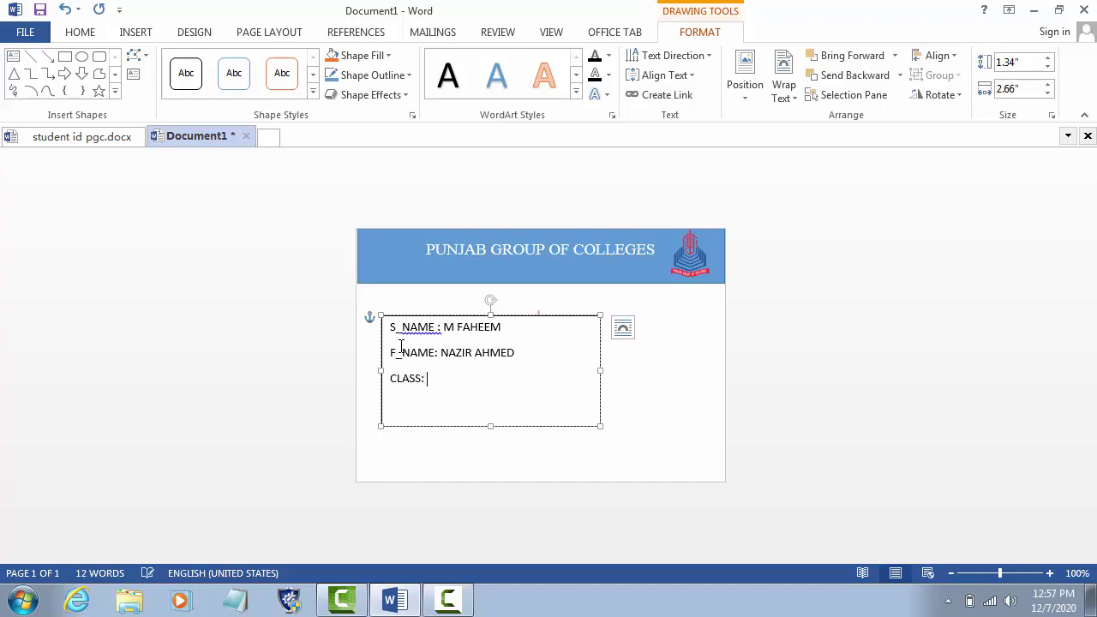
type("ABS")
key("BackSpace")
key("Return")
type("ROL")
type("L")
type(" n")
type("NO:")
type("1234")
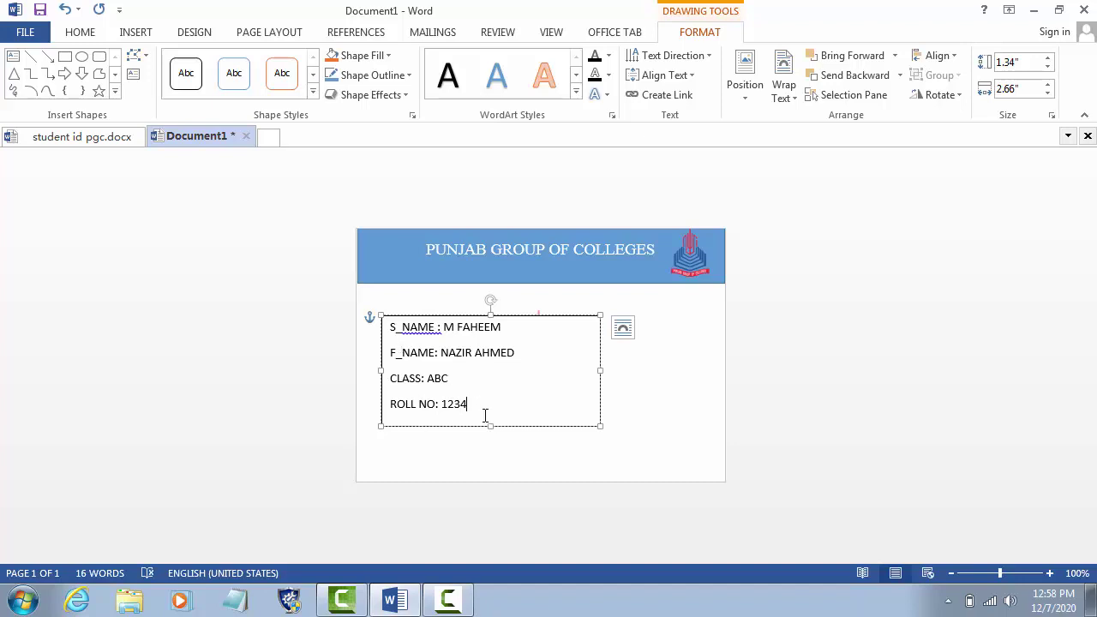
- Set the four student detail lines to 1.0 single line spacing and check the result
left_click(473, 471)
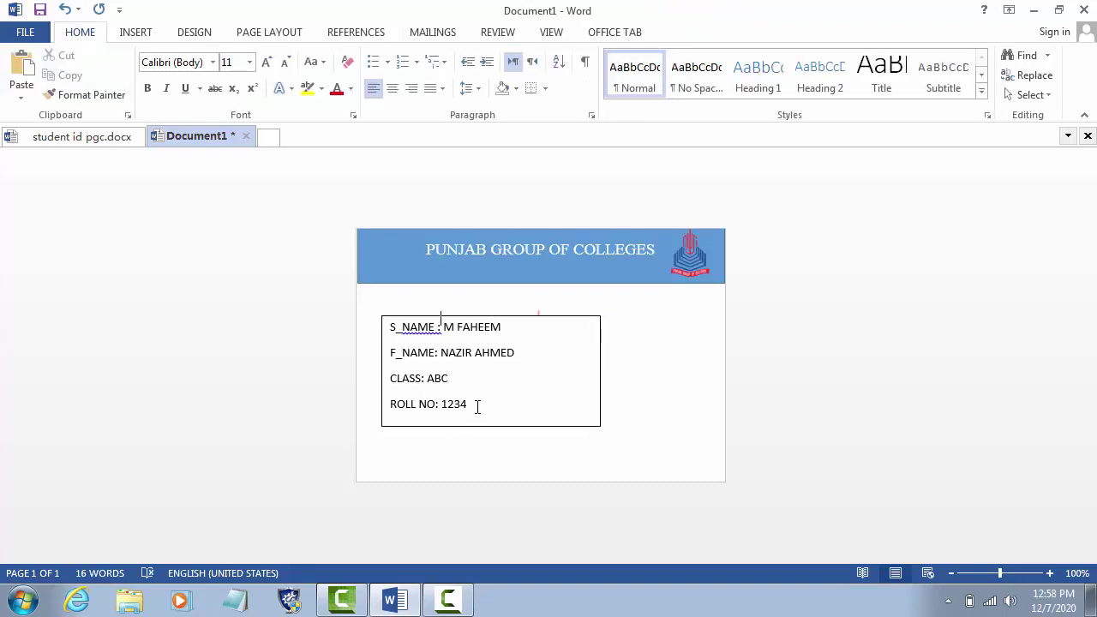
left_click_drag(477, 406, 375, 306)
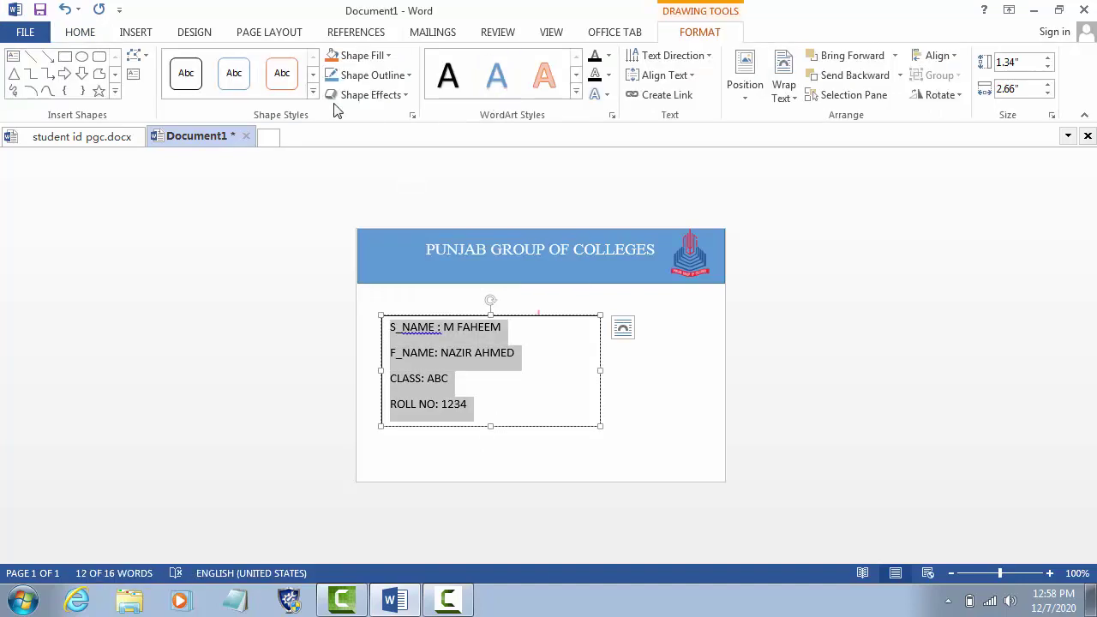
left_click(89, 31)
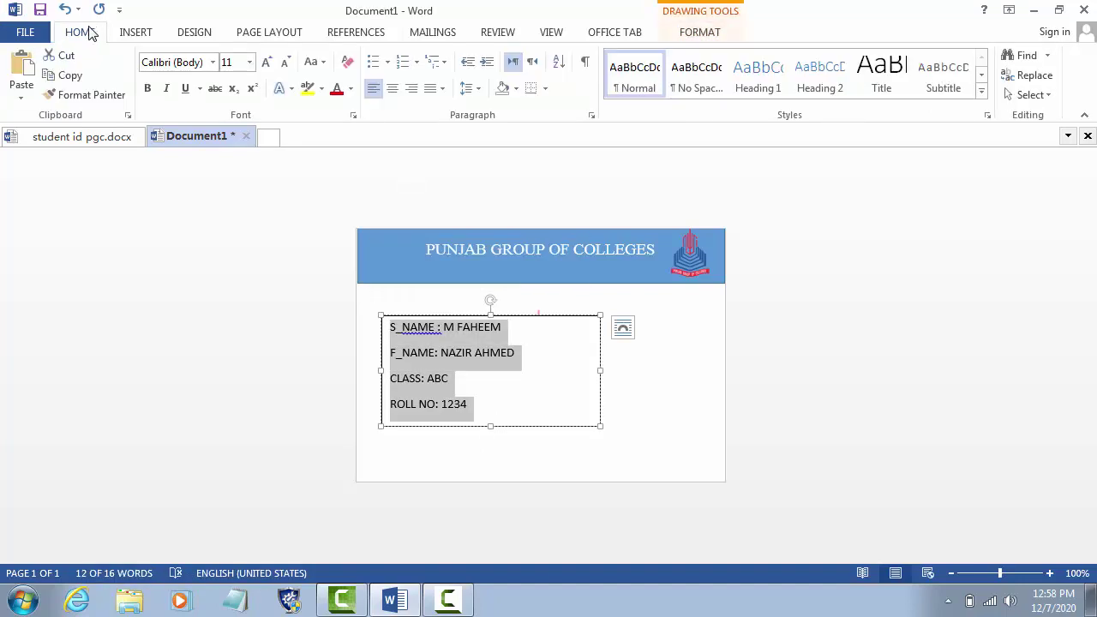
left_click(477, 93)
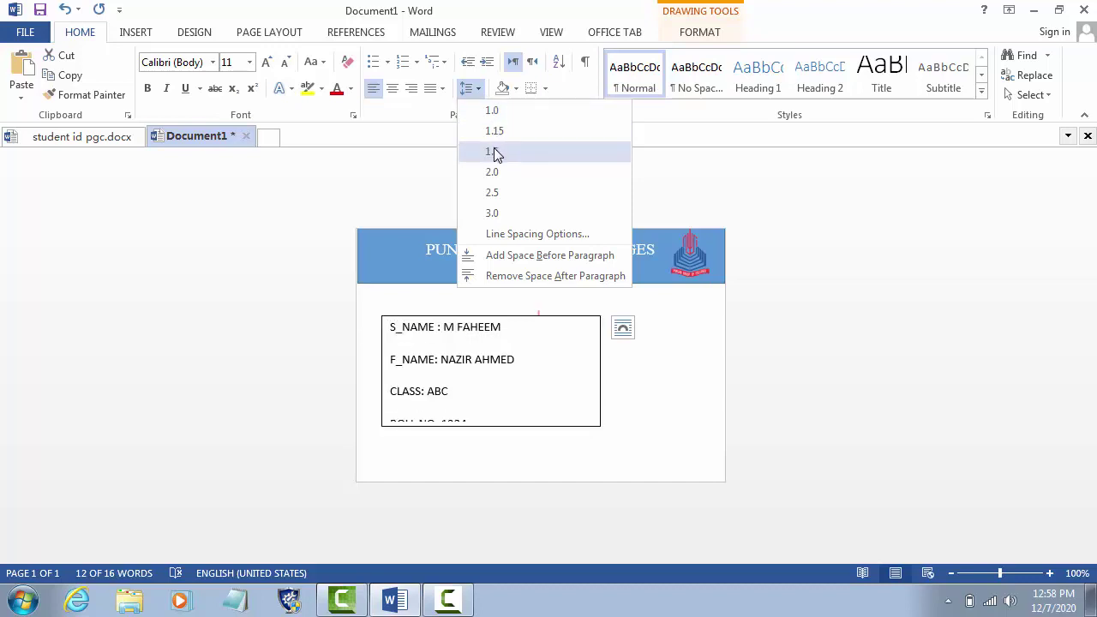
left_click(495, 117)
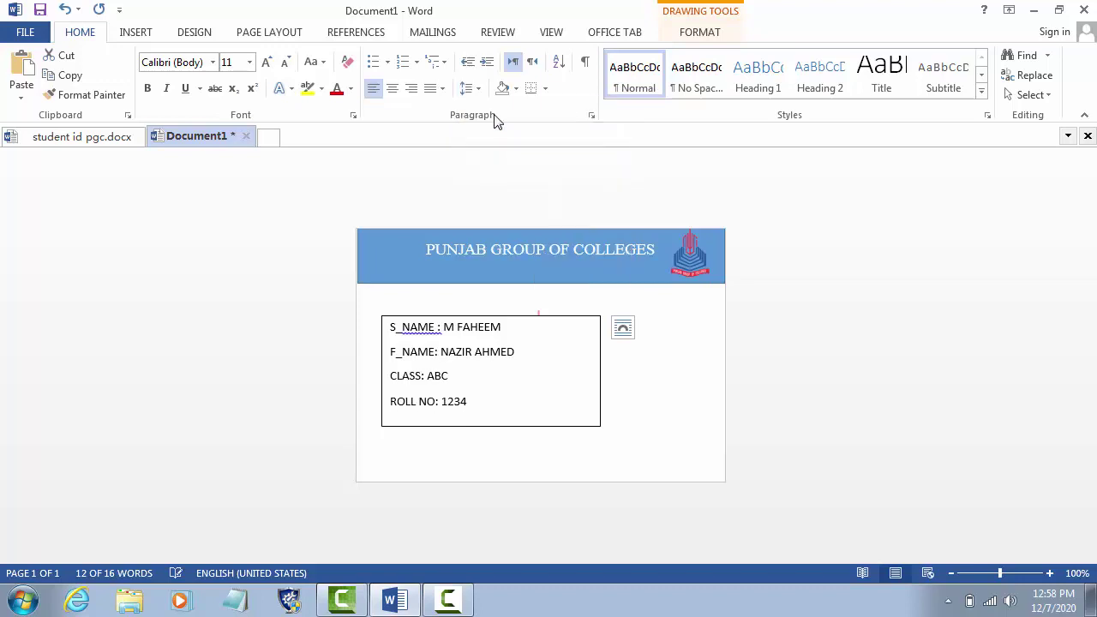
left_click(521, 385)
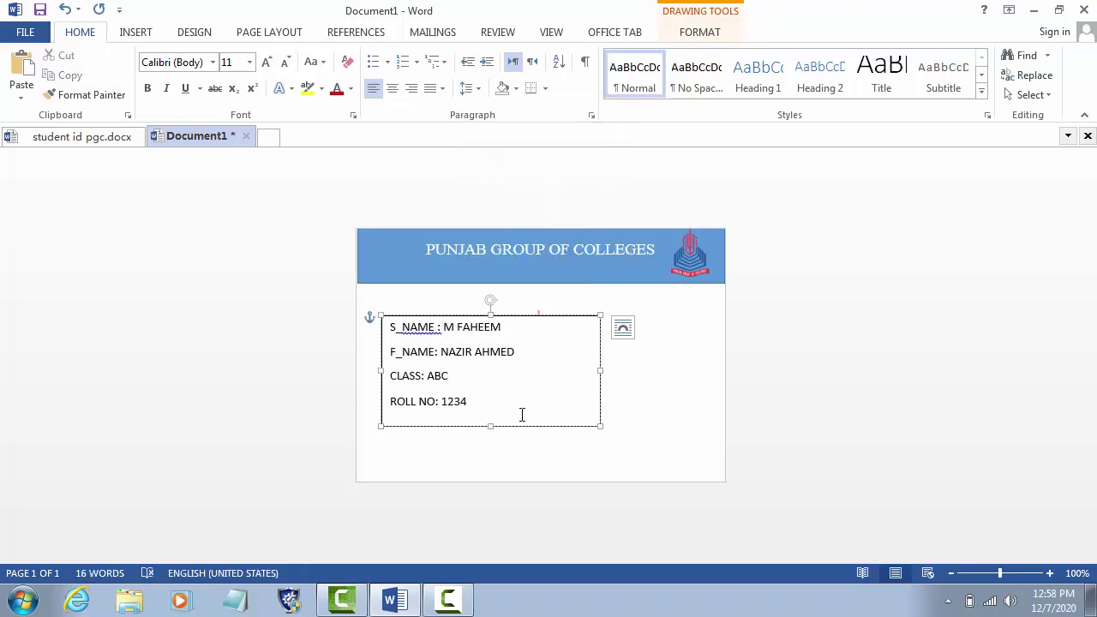
left_click(517, 466)
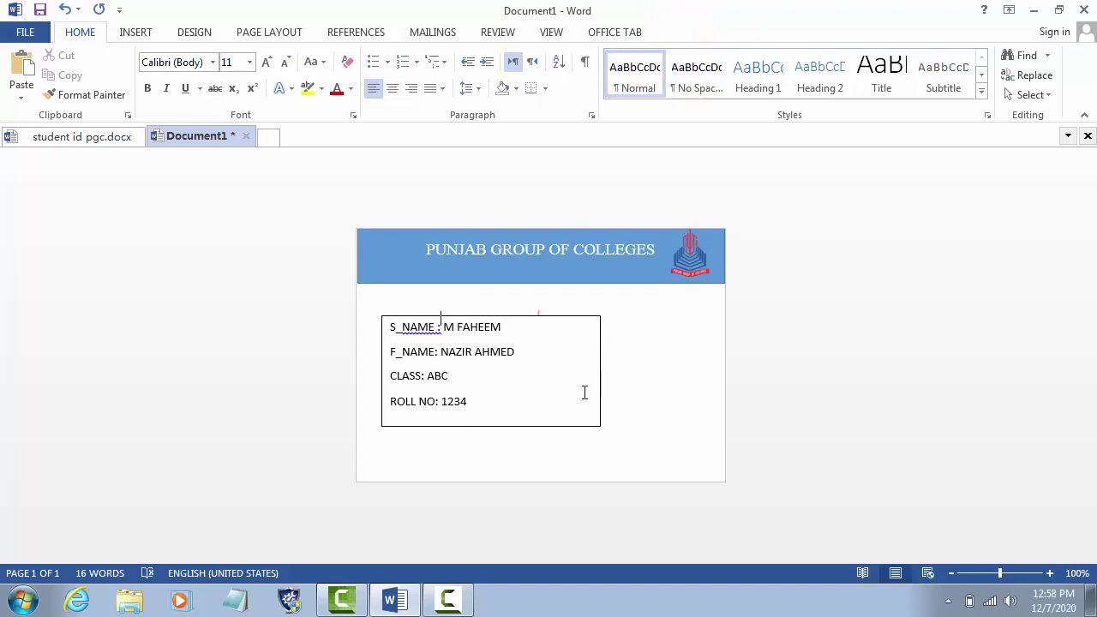
left_click(600, 370)
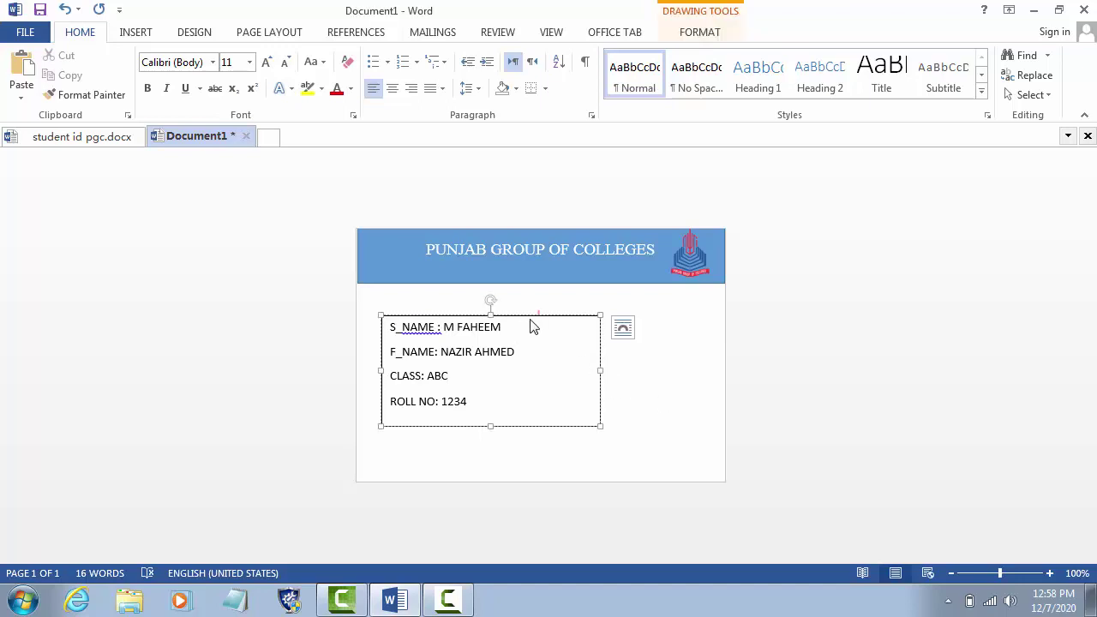
left_click(645, 405)
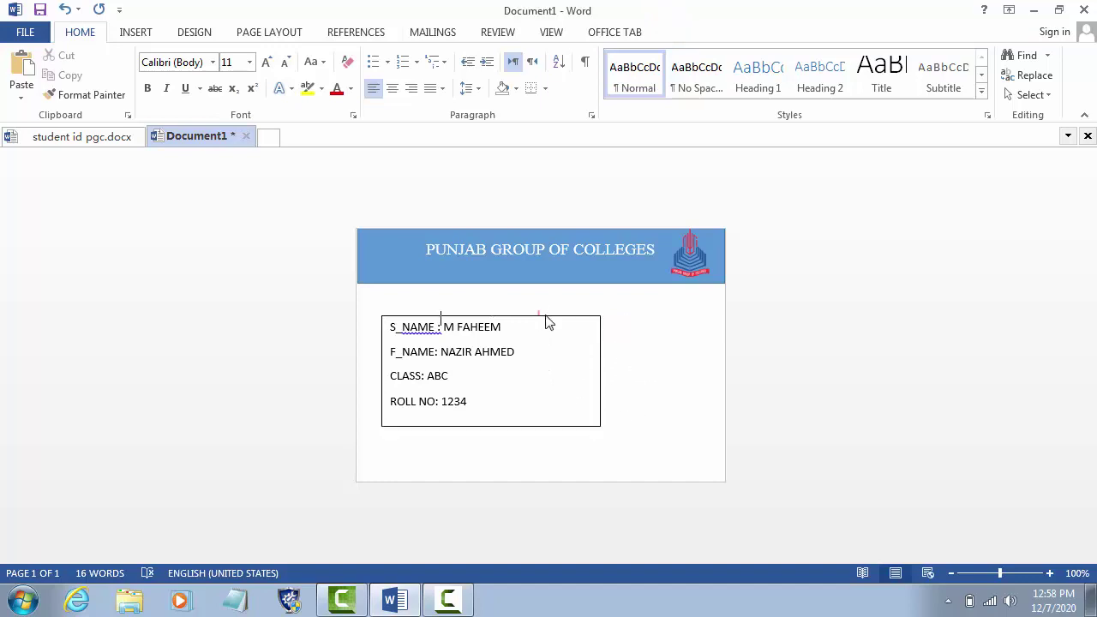
left_click(545, 351)
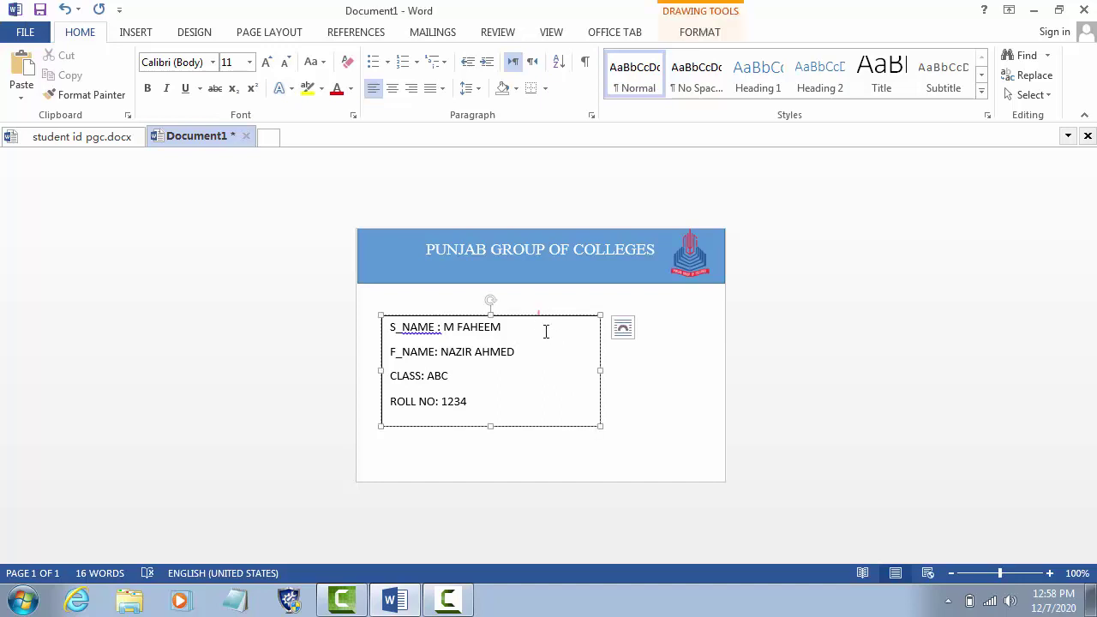
left_click(701, 33)
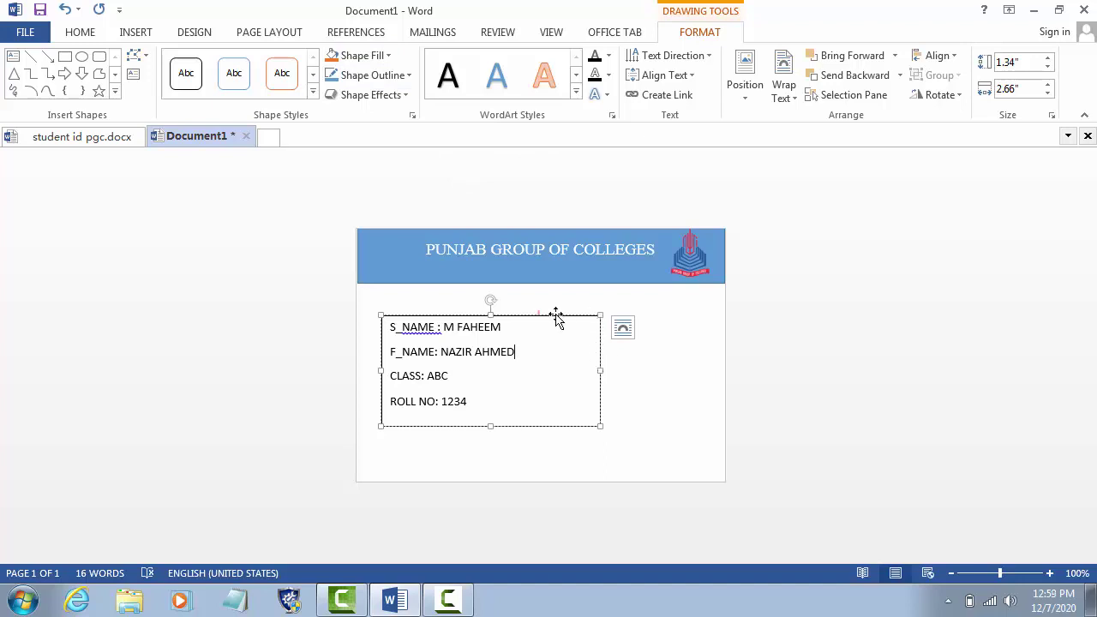
left_click(612, 373)
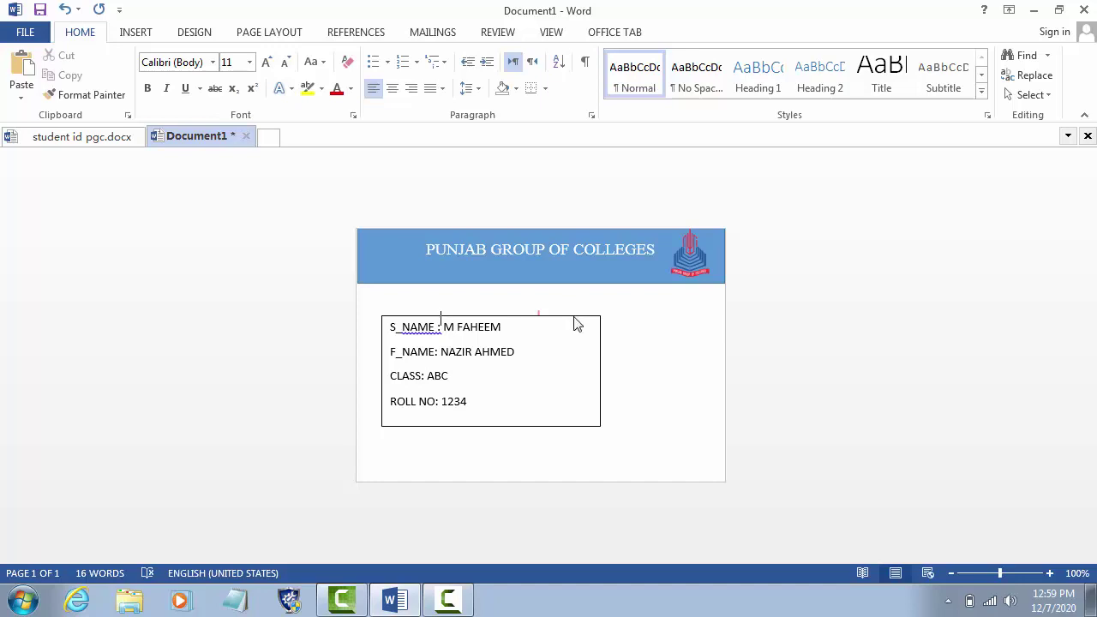
- Give the details text box No Fill so the logo watermark shows through
left_click(576, 323)
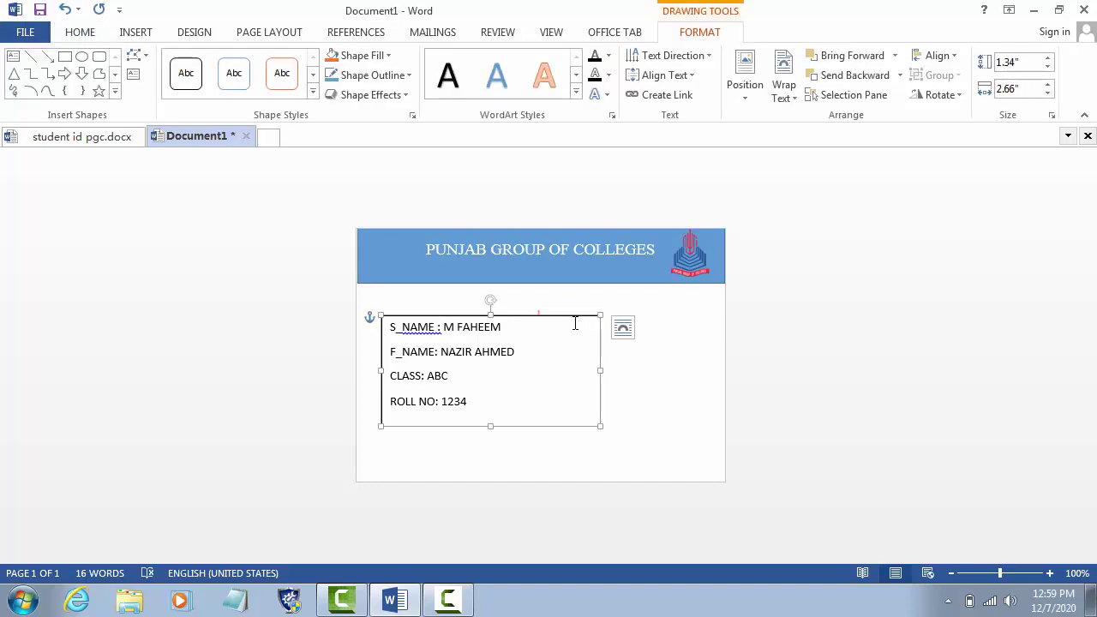
left_click(388, 56)
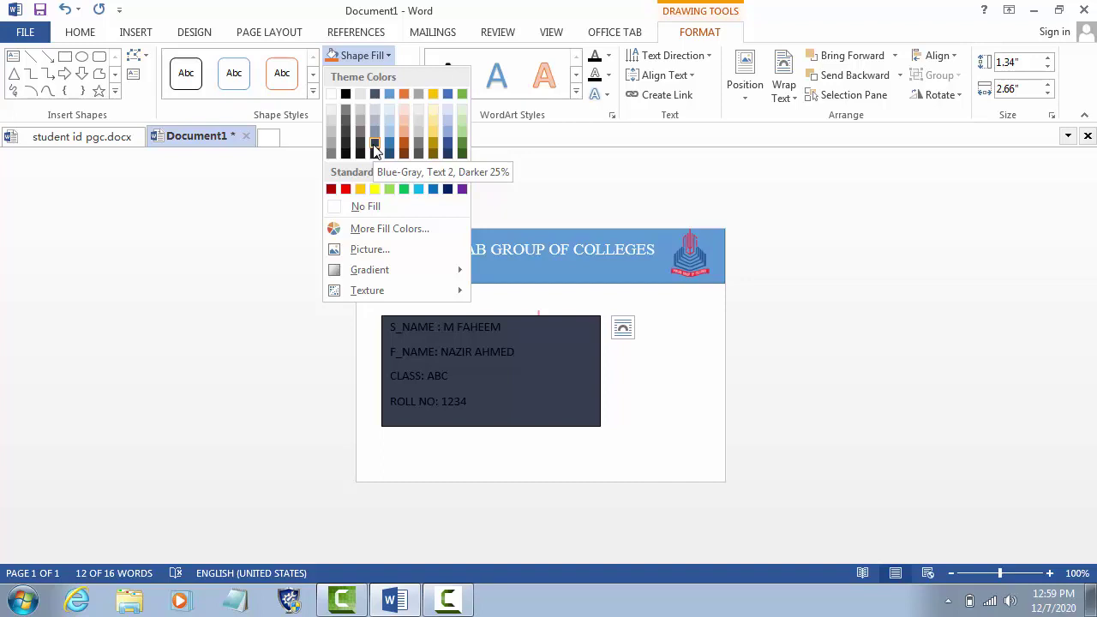
left_click(338, 212)
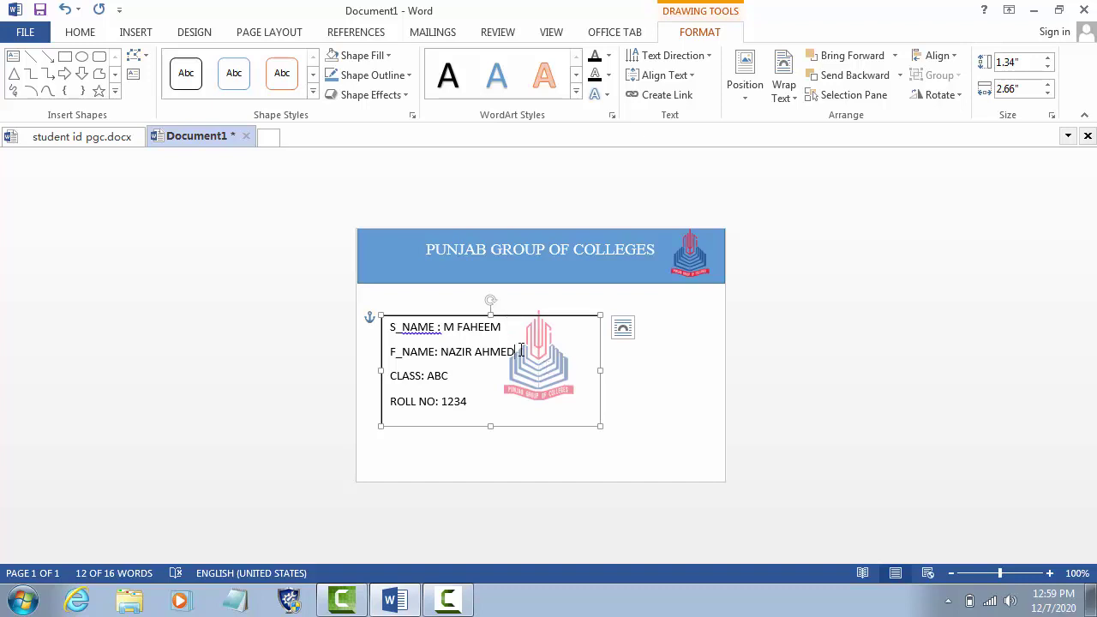
left_click(521, 350)
left_click(651, 394)
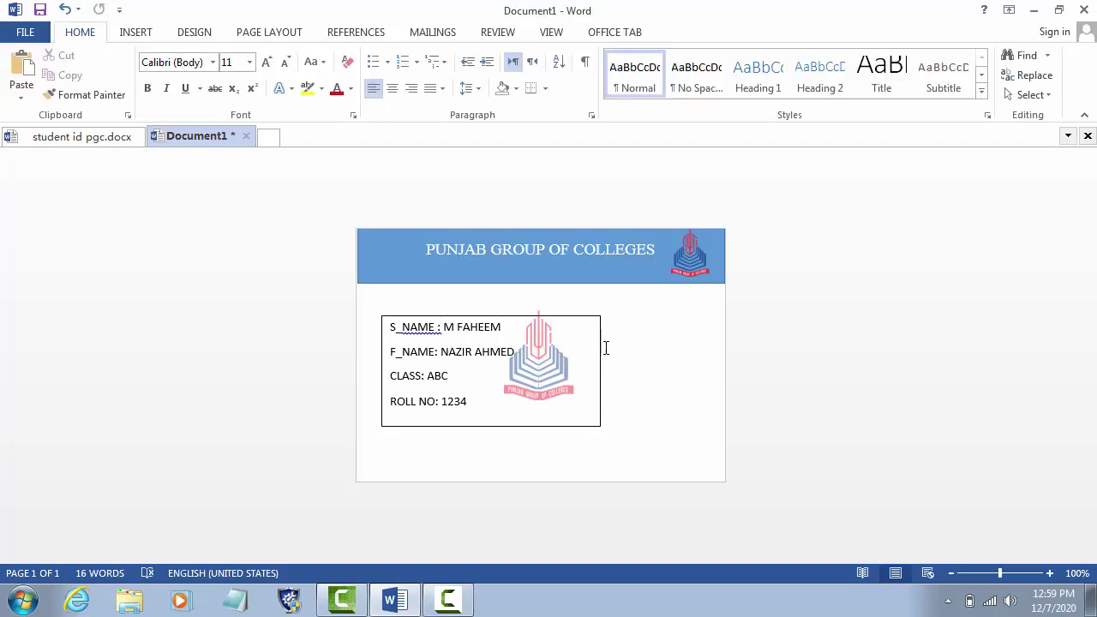
left_click(562, 316)
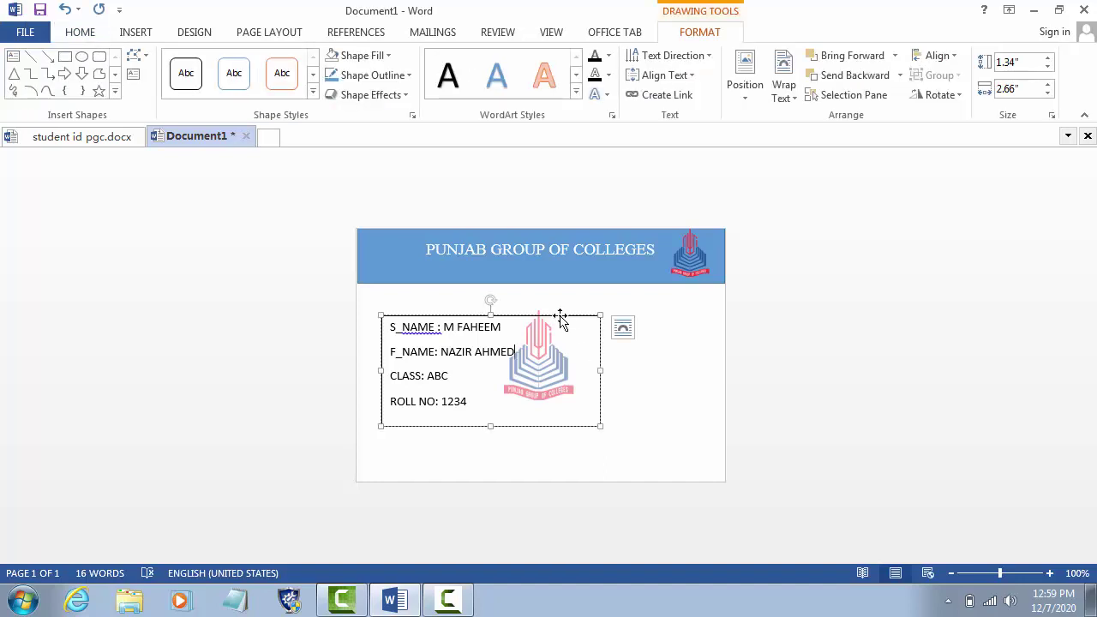
- Set the details text box outline to No Outline
left_click(400, 80)
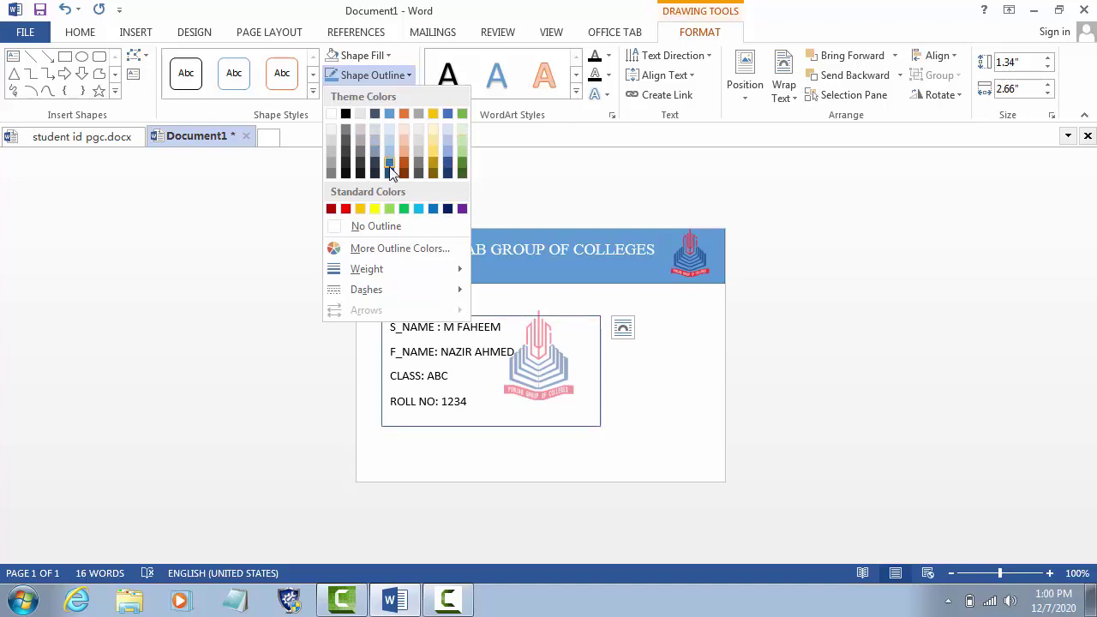
mouse_move(367, 269)
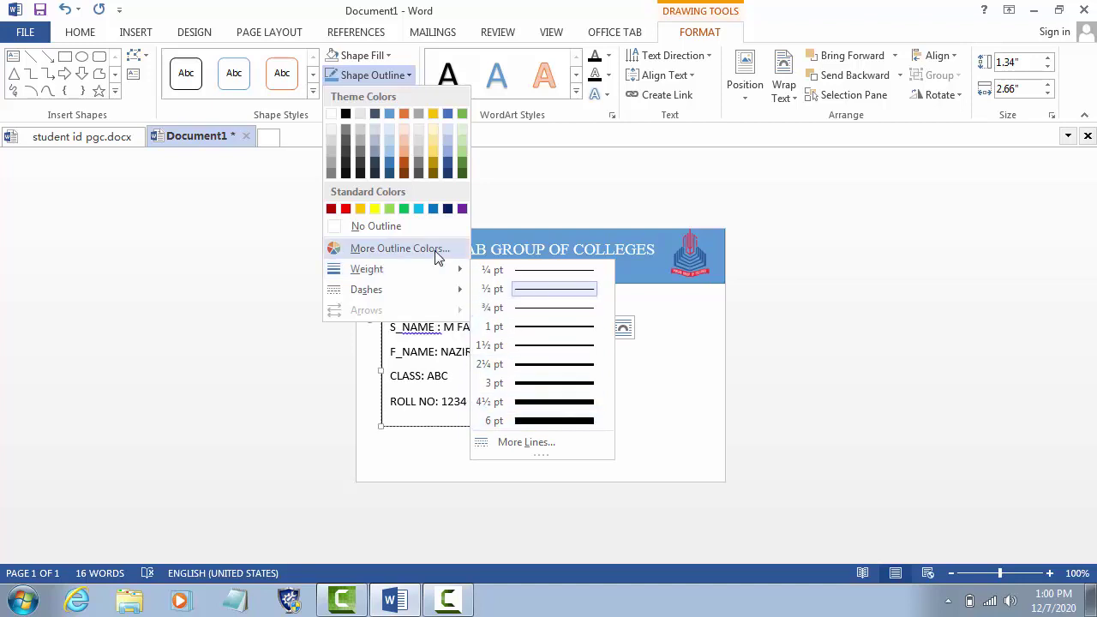
left_click(353, 227)
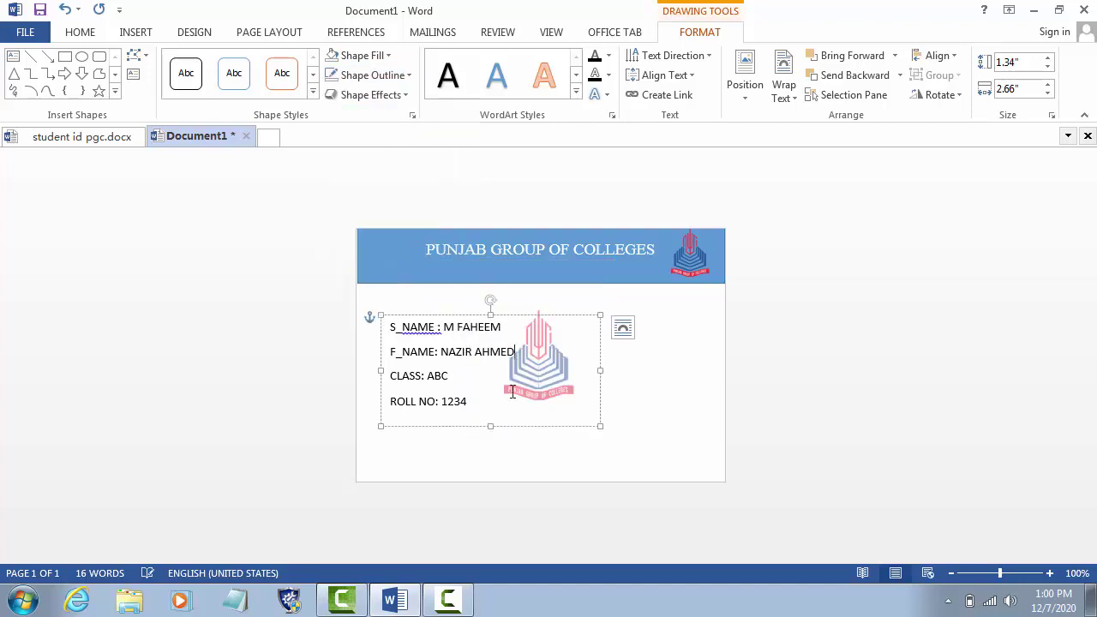
left_click(649, 411)
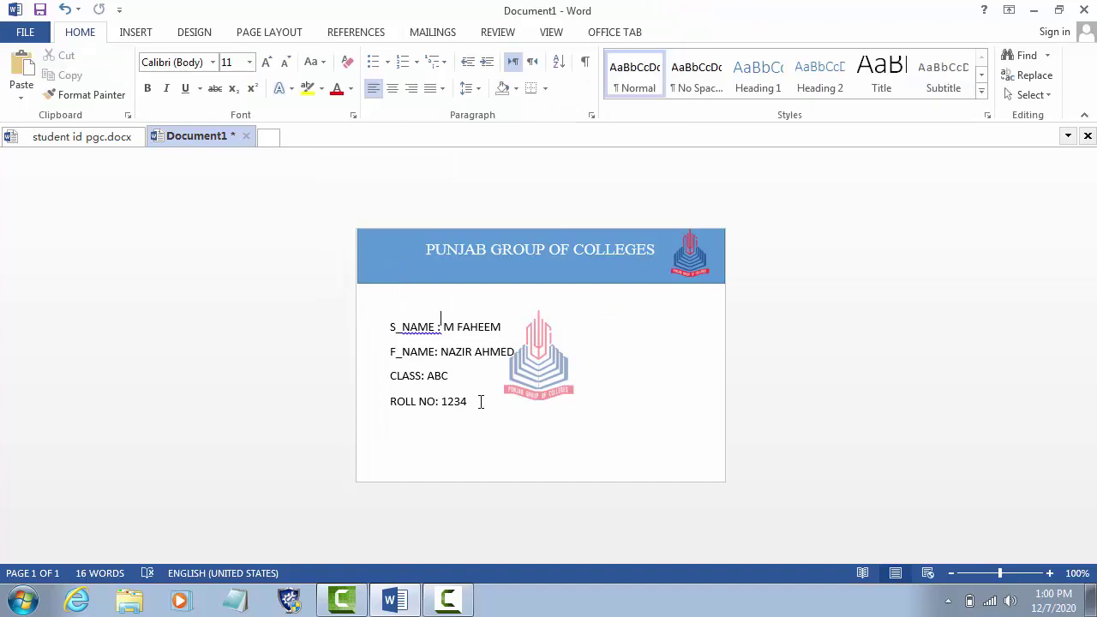
- Make all four student detail lines bold
left_click_drag(472, 407, 385, 299)
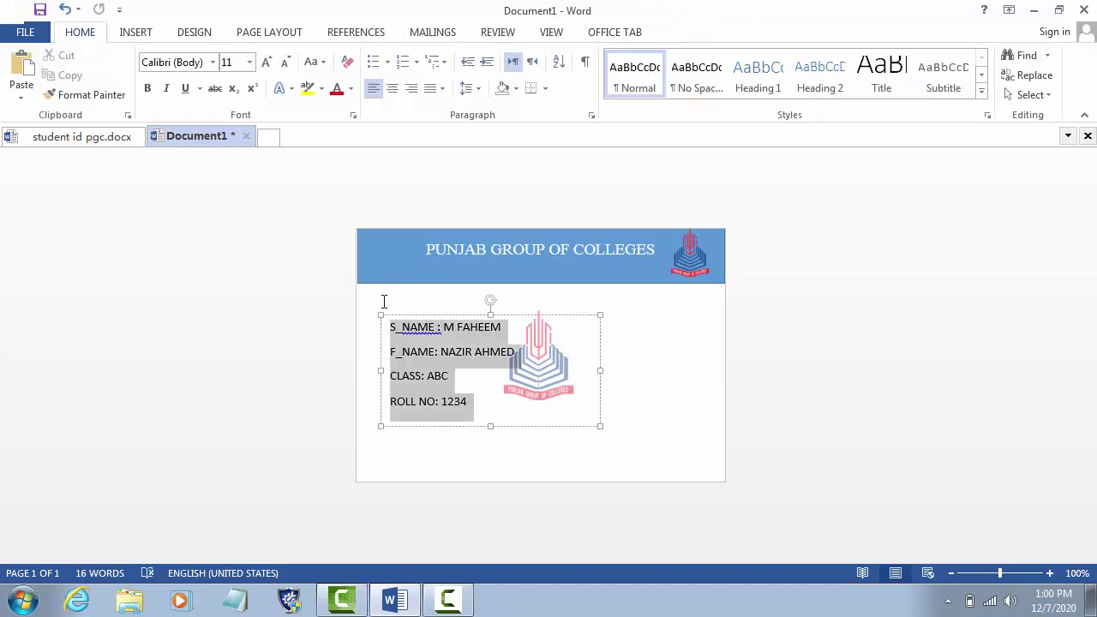
left_click(81, 33)
left_click(145, 89)
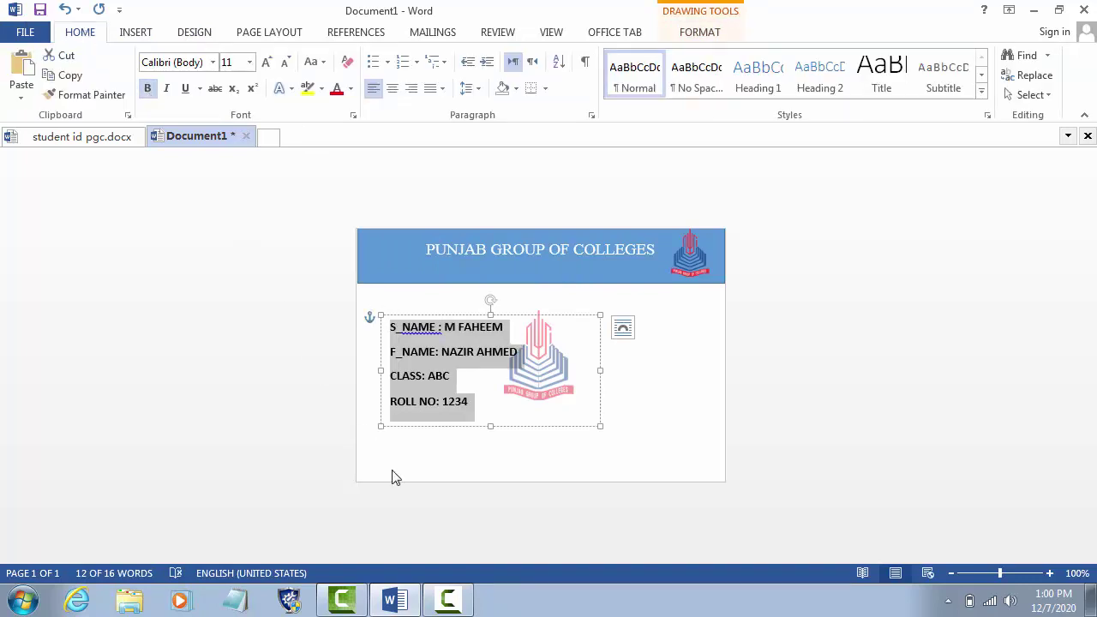
left_click(637, 396)
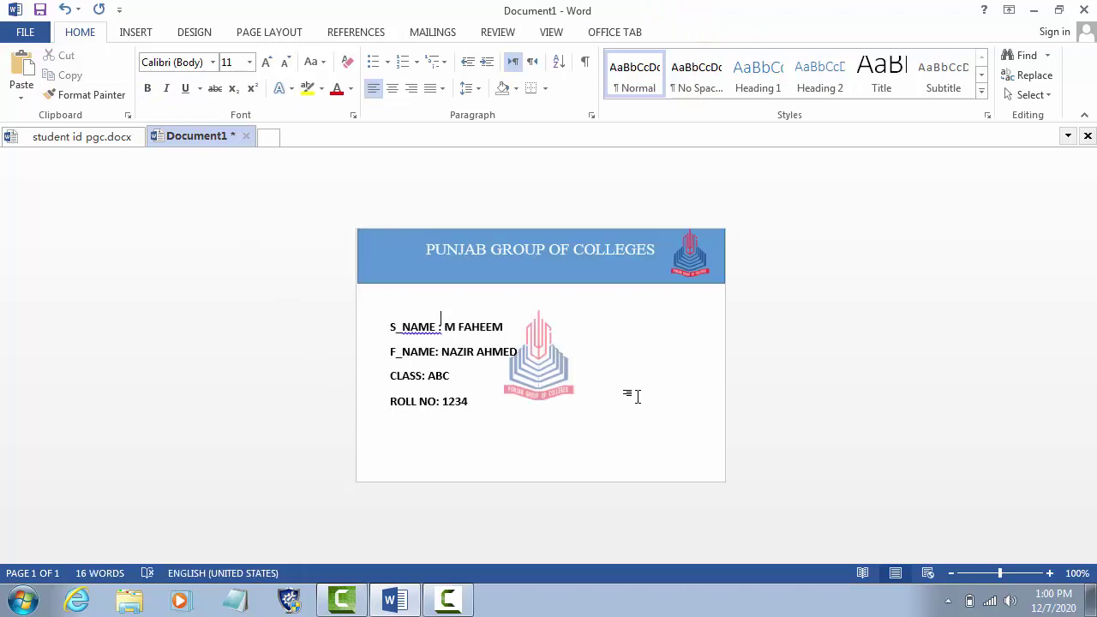
- Ignore the spelling flag on the S_NAME label
left_click(440, 327)
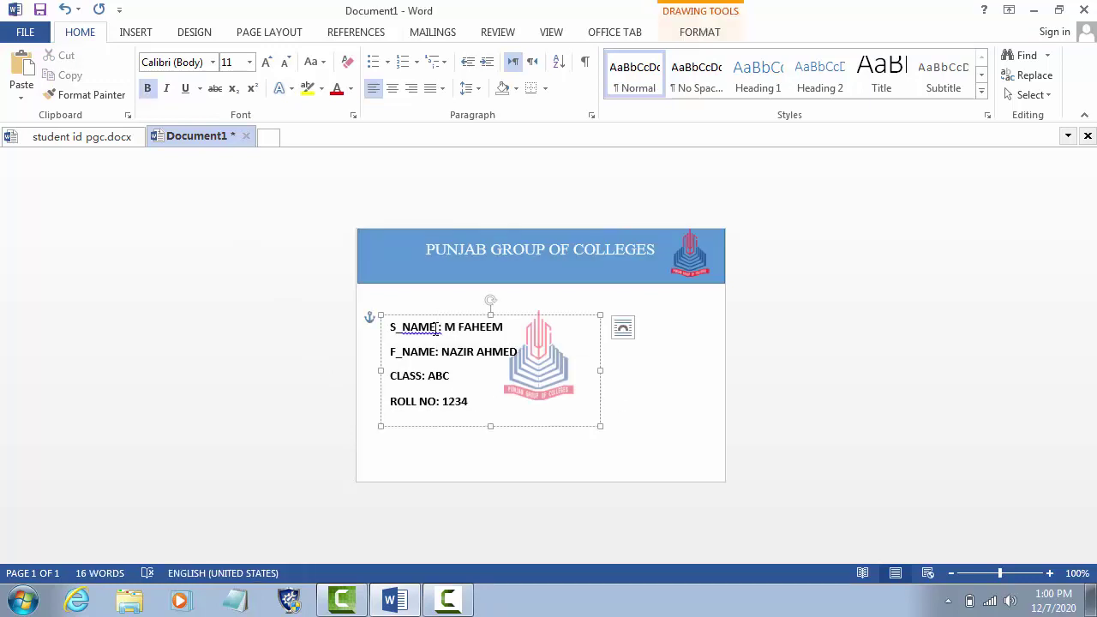
right_click(433, 328)
left_click(457, 378)
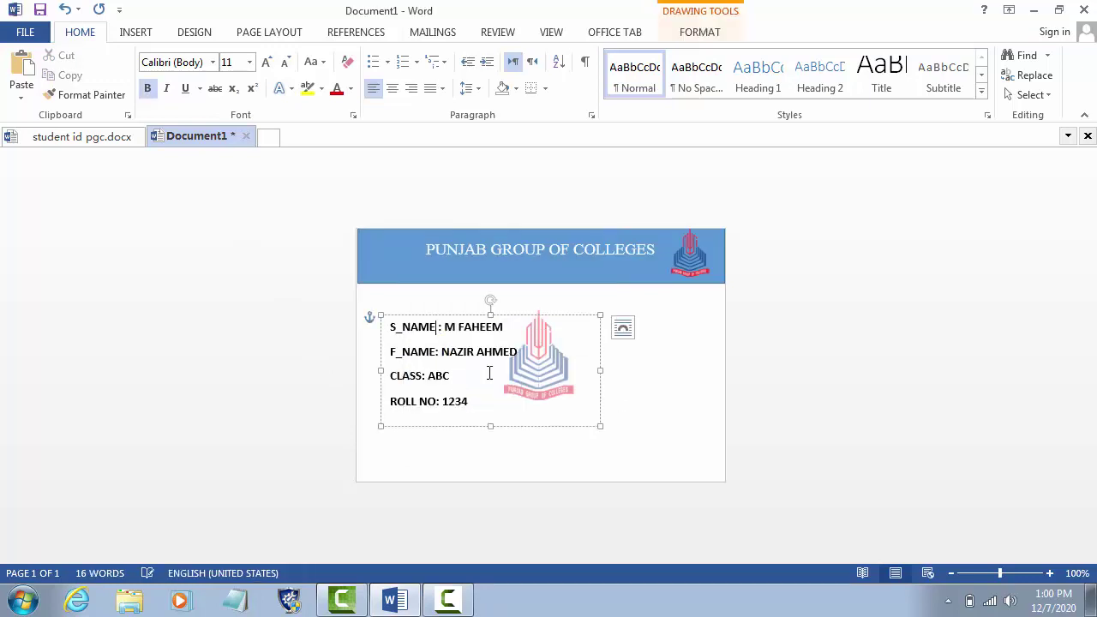
left_click(720, 423)
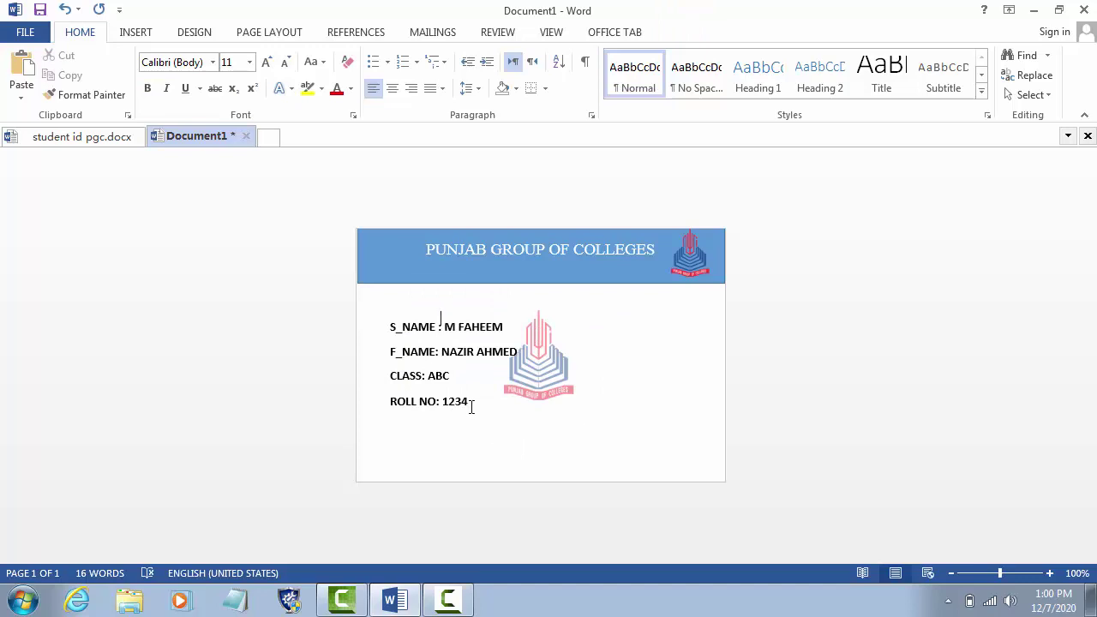
left_click_drag(470, 407, 387, 323)
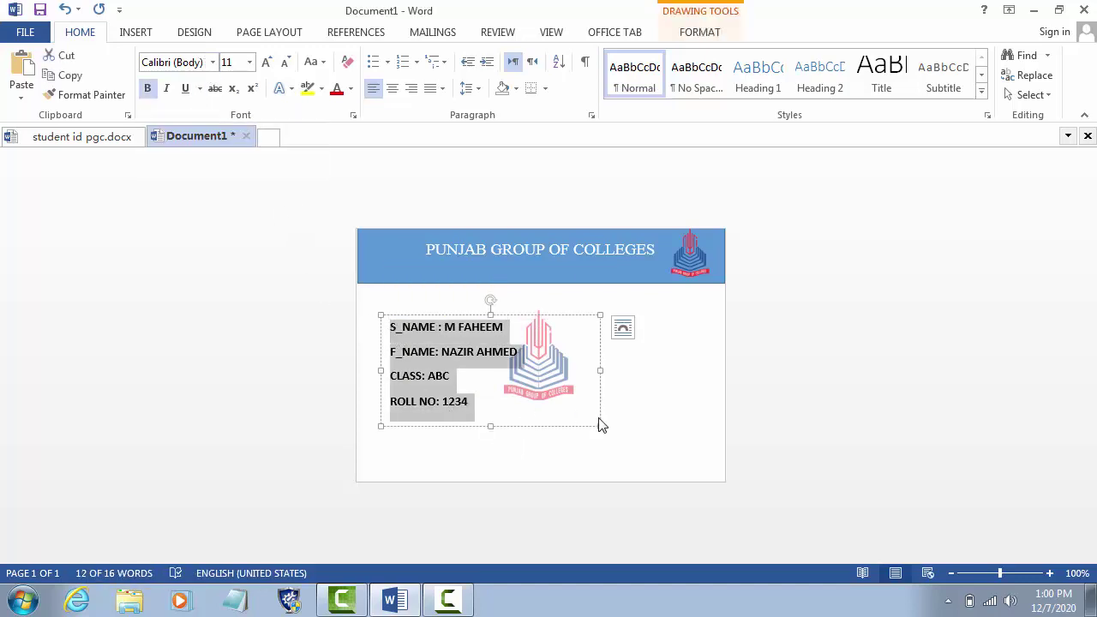
left_click(661, 418)
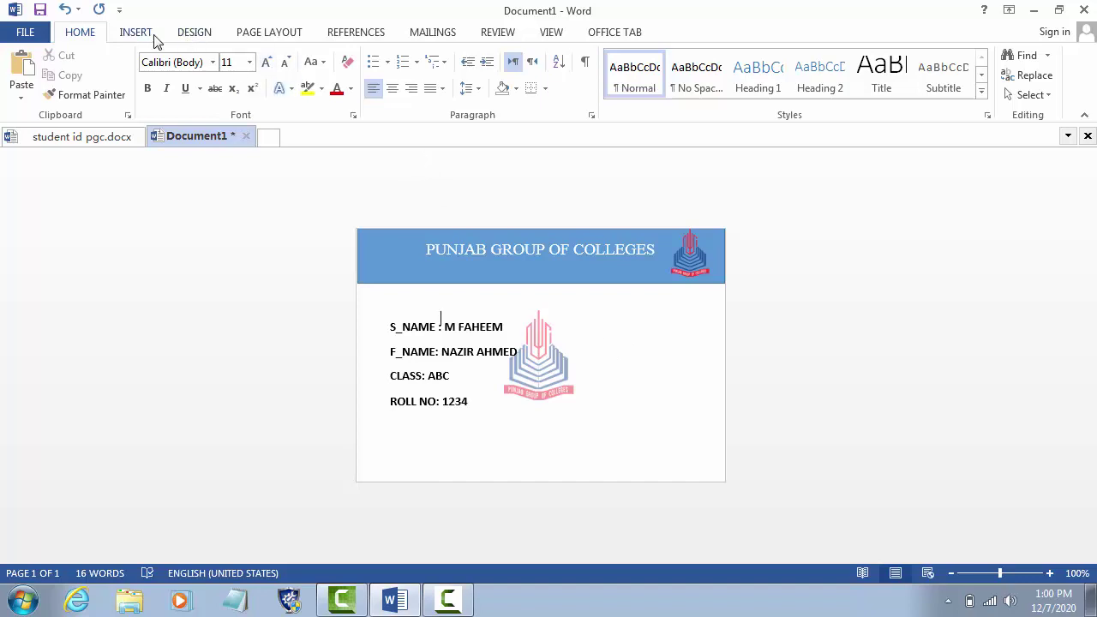
- Draw a rounded rectangle on the card's right side beside the details
left_click(151, 35)
left_click(237, 92)
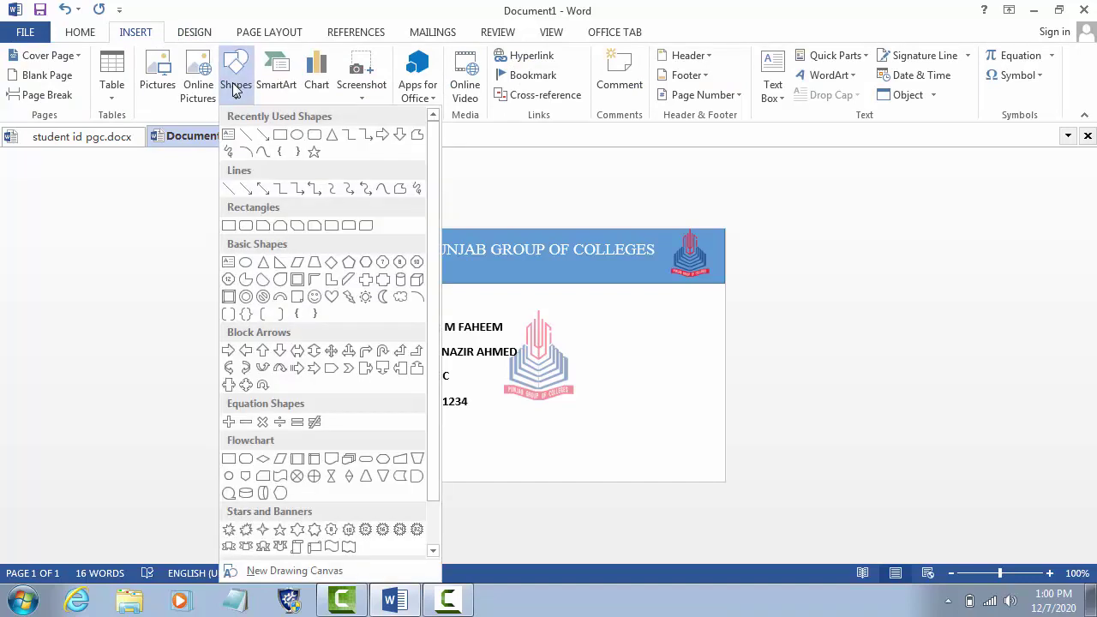
left_click(317, 140)
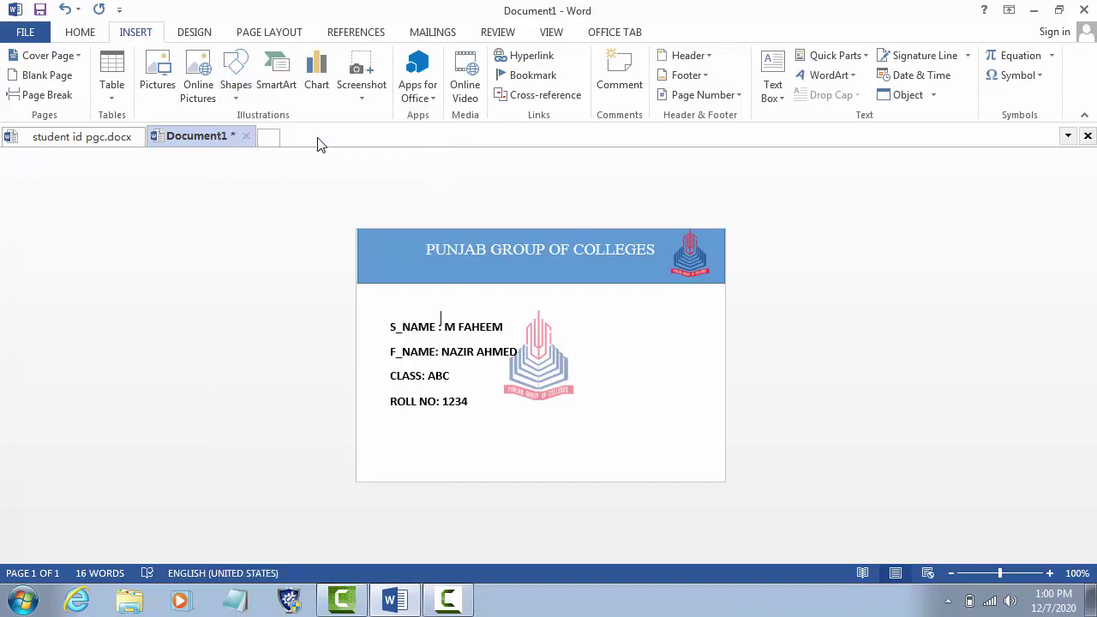
left_click_drag(635, 315, 705, 412)
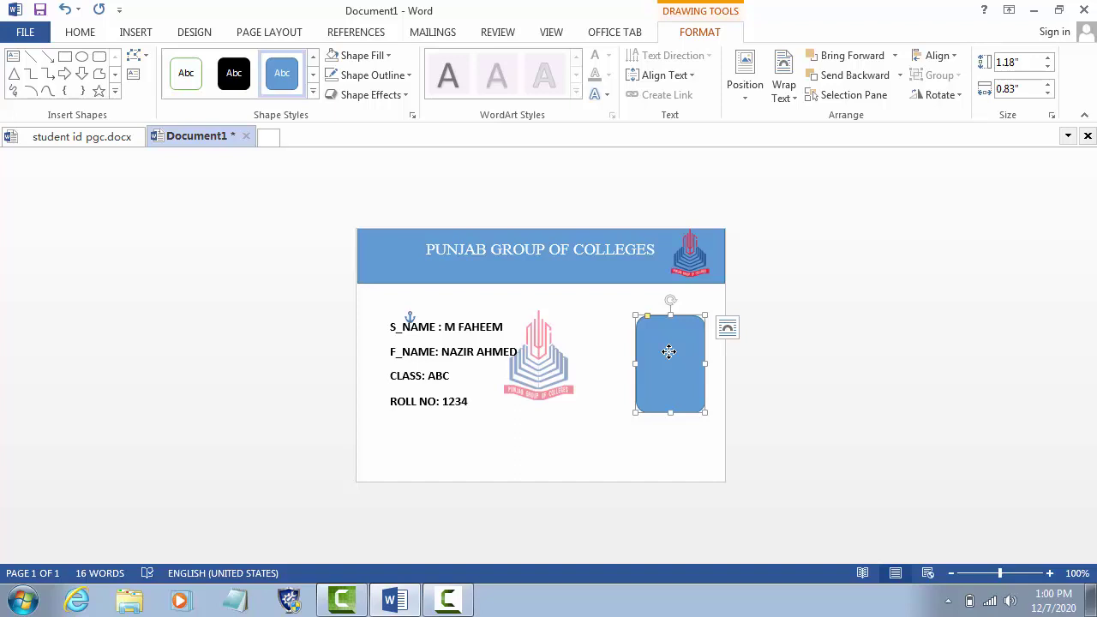
- Give the rounded rectangle a green 2¼ pt outline
left_click(407, 75)
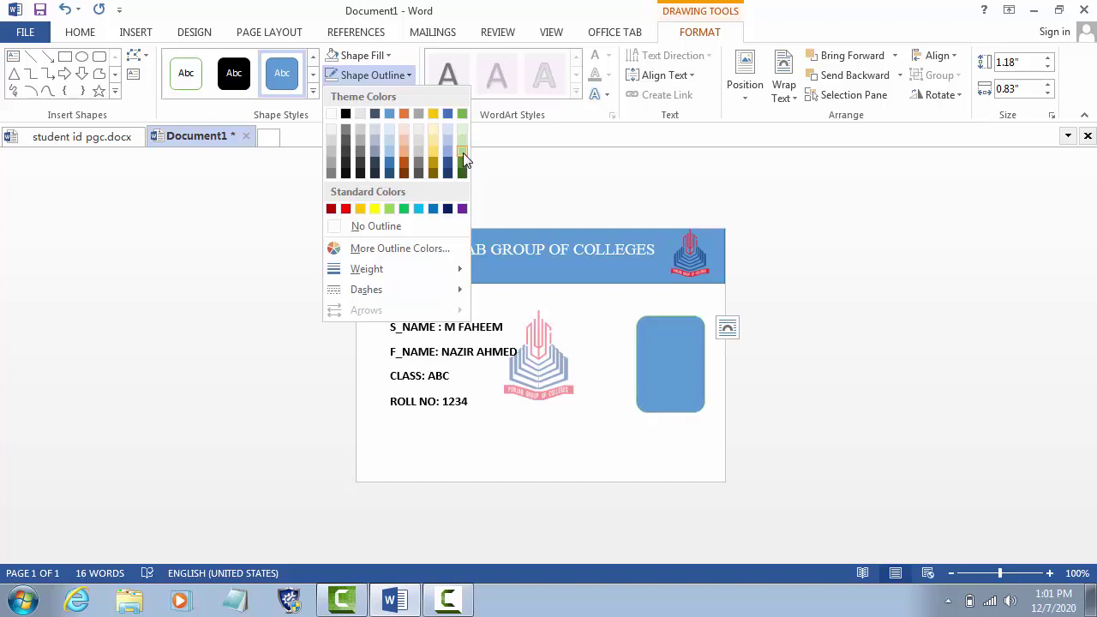
left_click(463, 158)
left_click(408, 79)
mouse_move(393, 269)
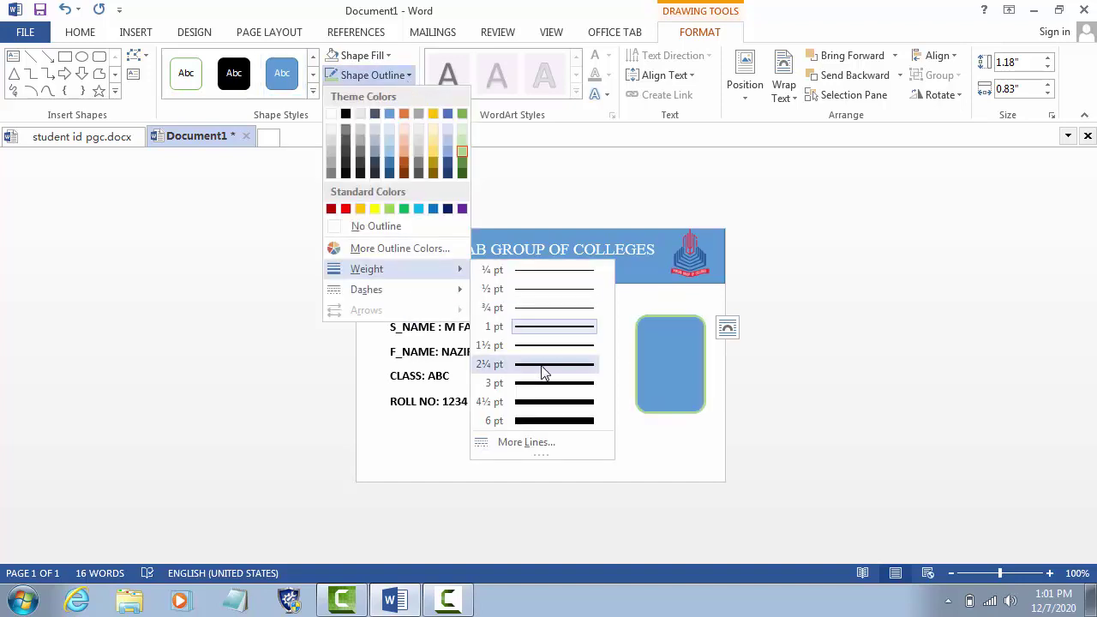
left_click(545, 366)
left_click(642, 366)
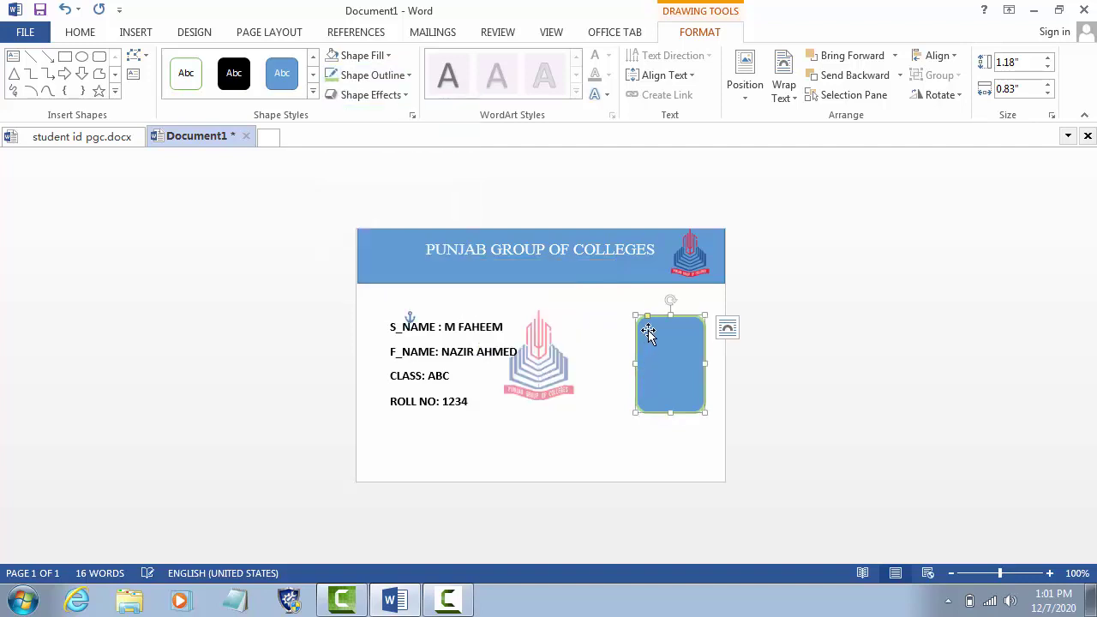
left_click(626, 366)
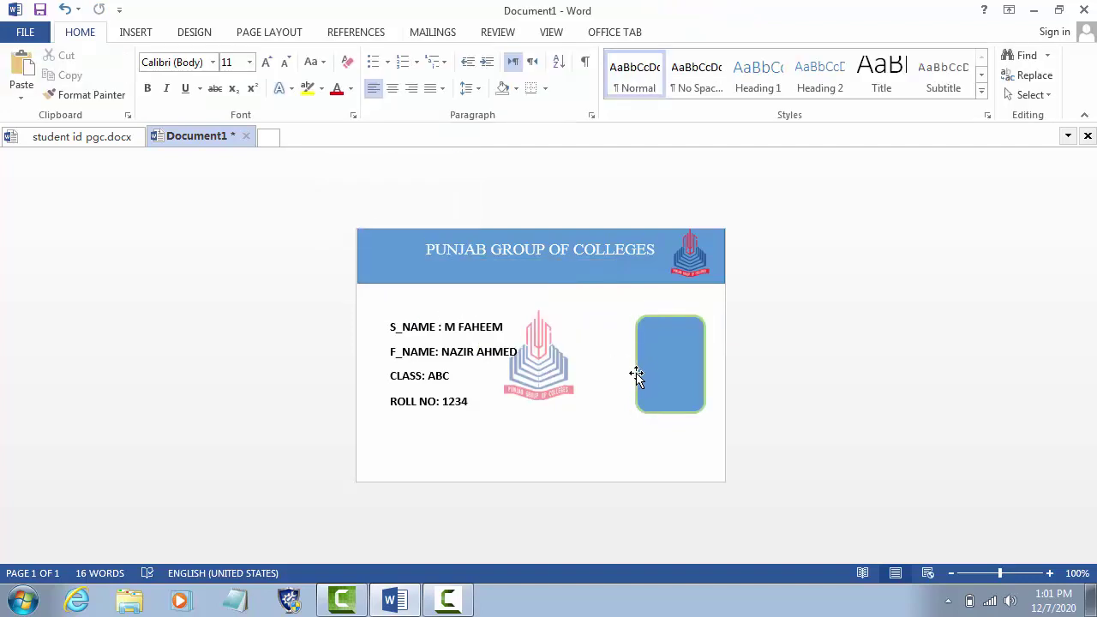
left_click(659, 370)
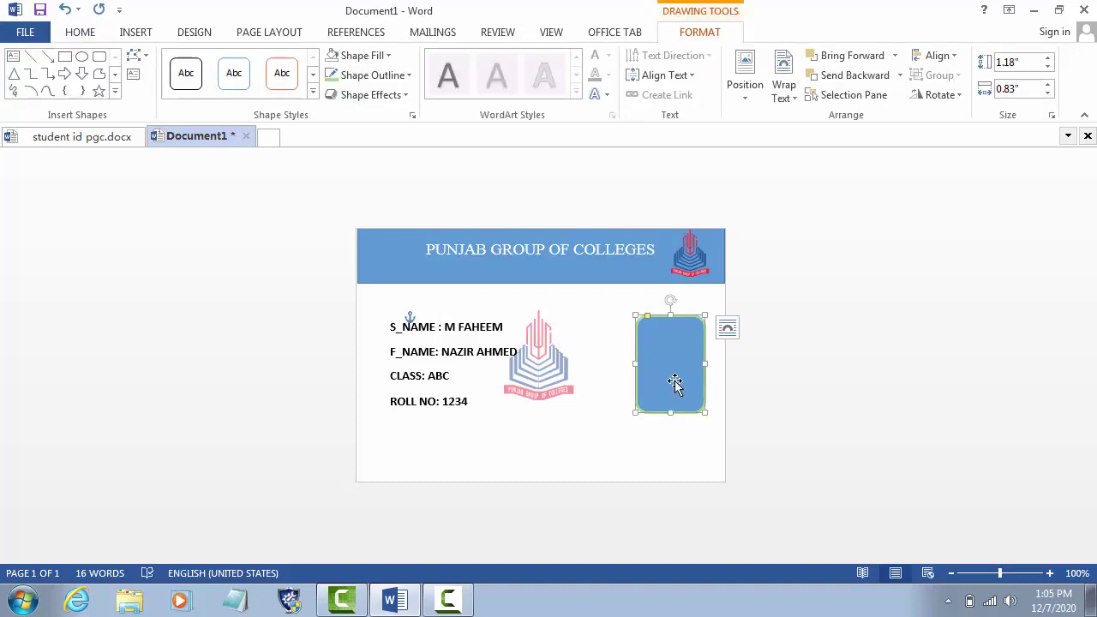
- Fill the rounded rectangle with the NEWID.jpg photo from Pictures
left_click(388, 55)
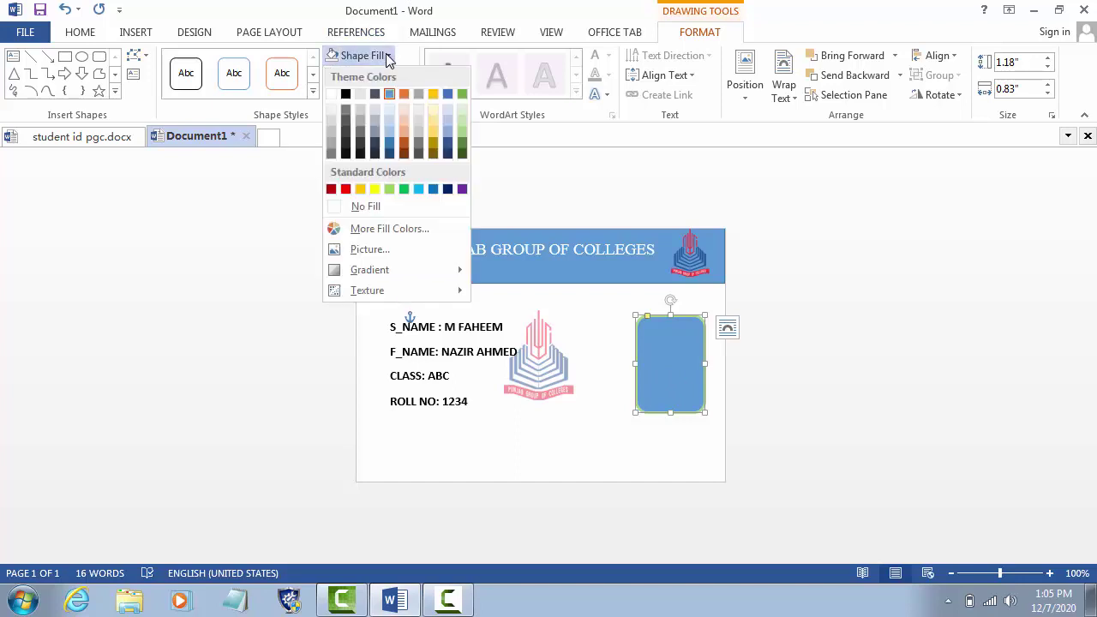
left_click(368, 249)
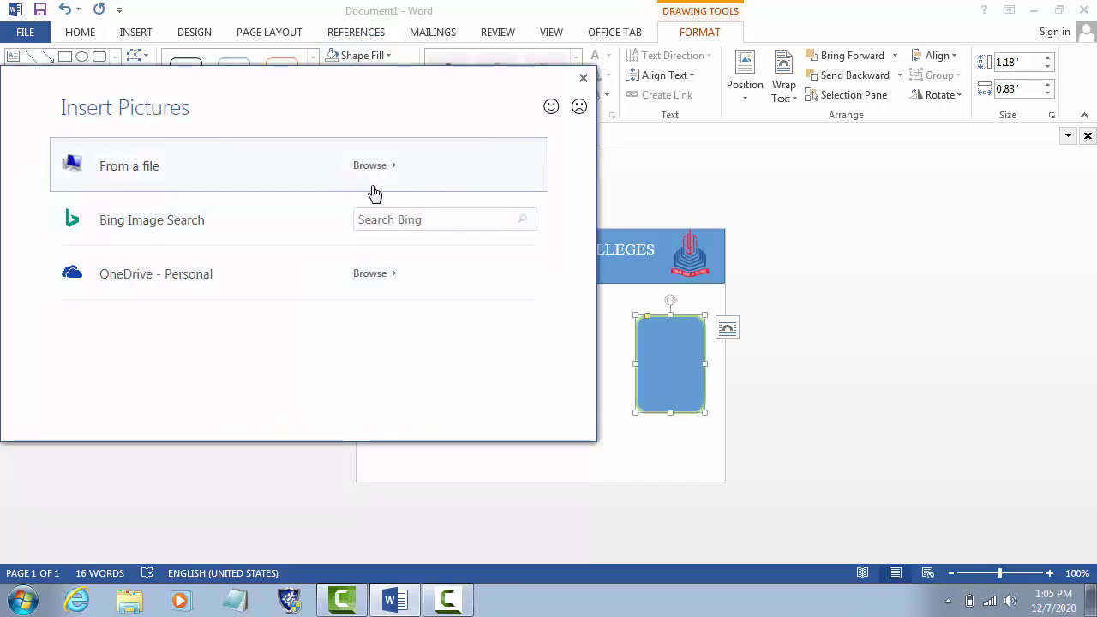
left_click(369, 165)
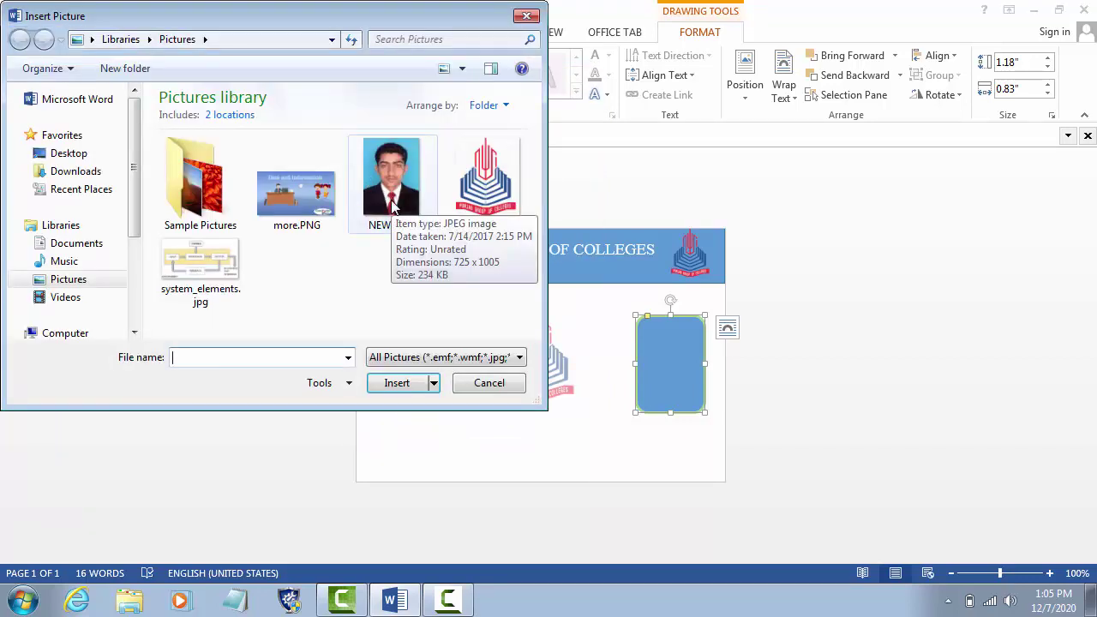
double_click(392, 206)
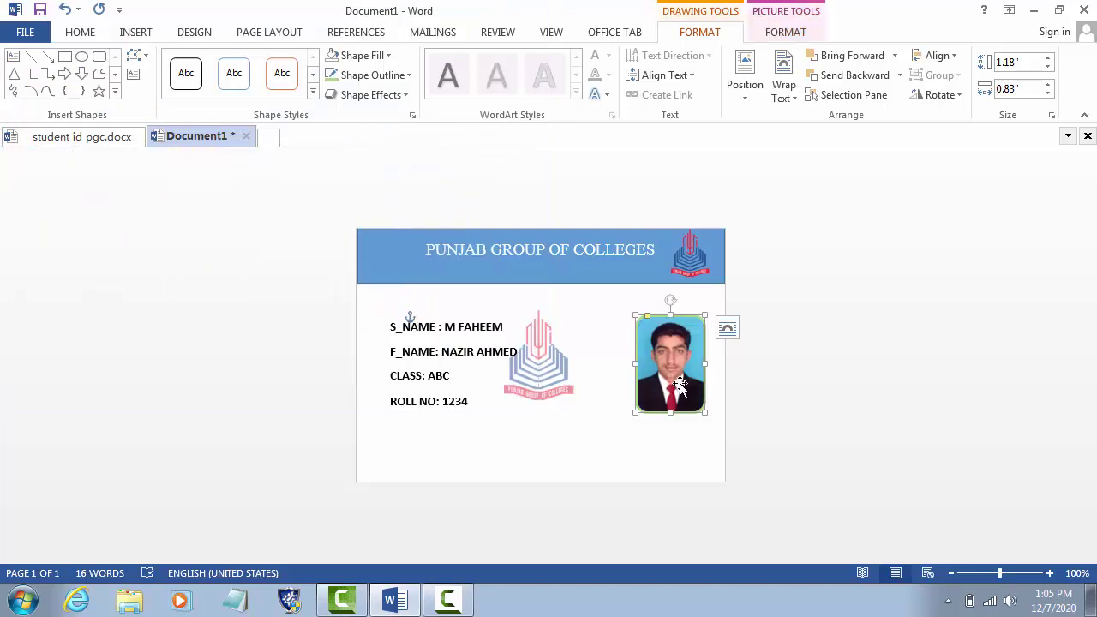
left_click(683, 441)
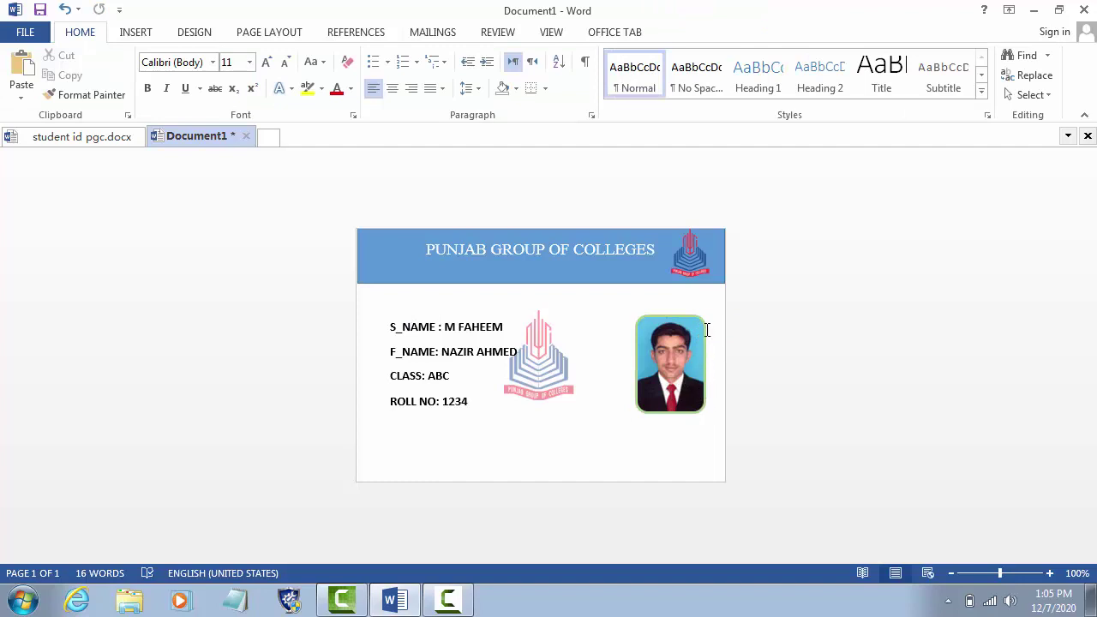
left_click(694, 386)
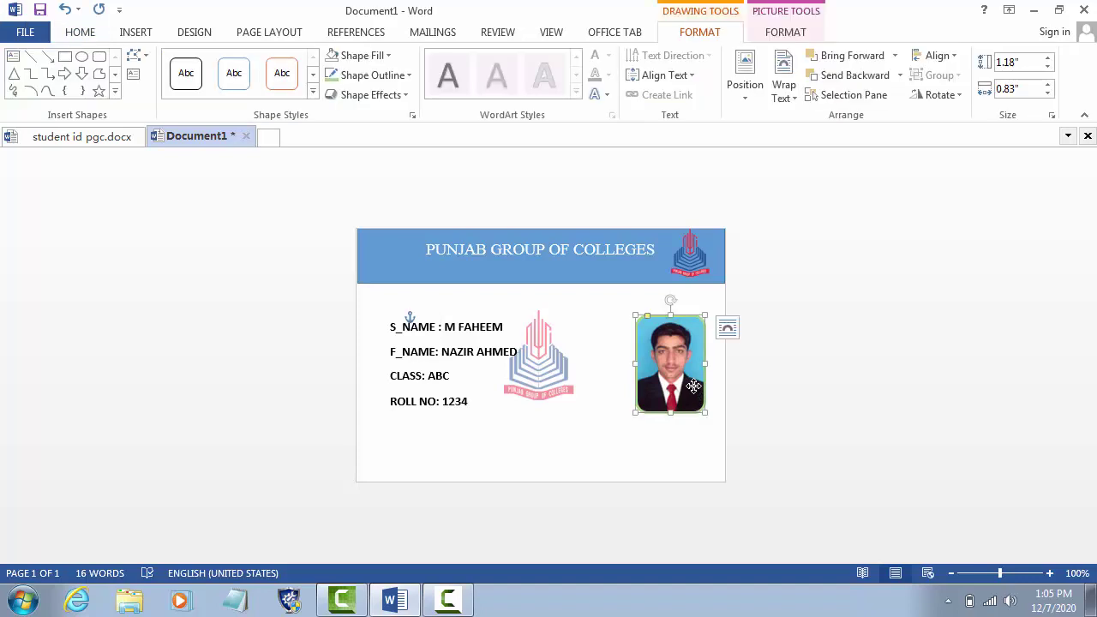
- Change the photo's outline to 3 pt weight in gold
left_click(391, 74)
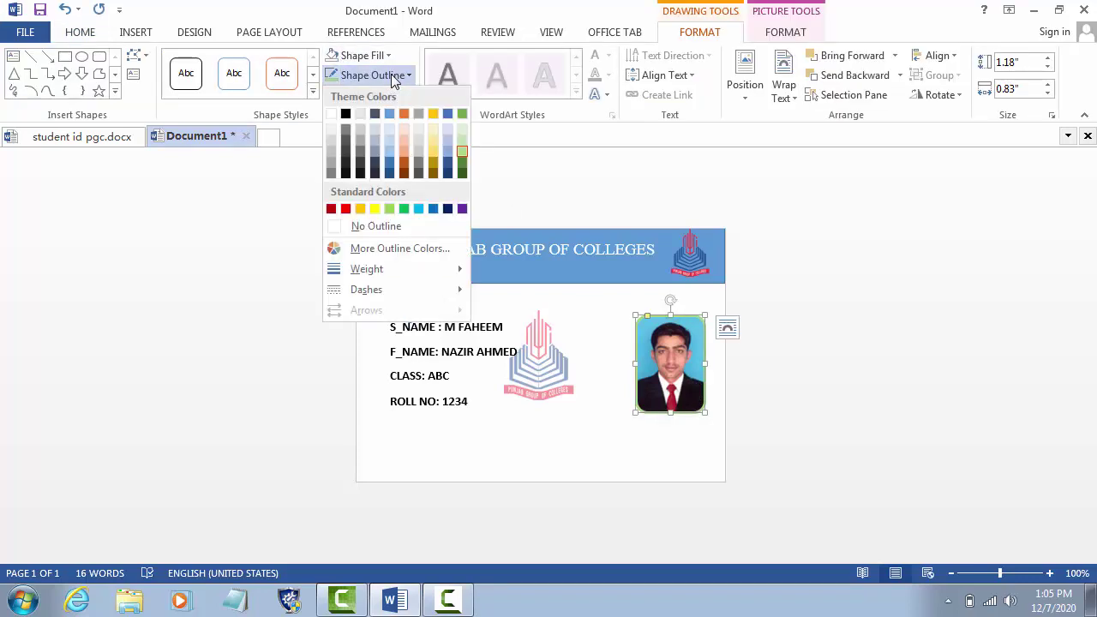
mouse_move(367, 268)
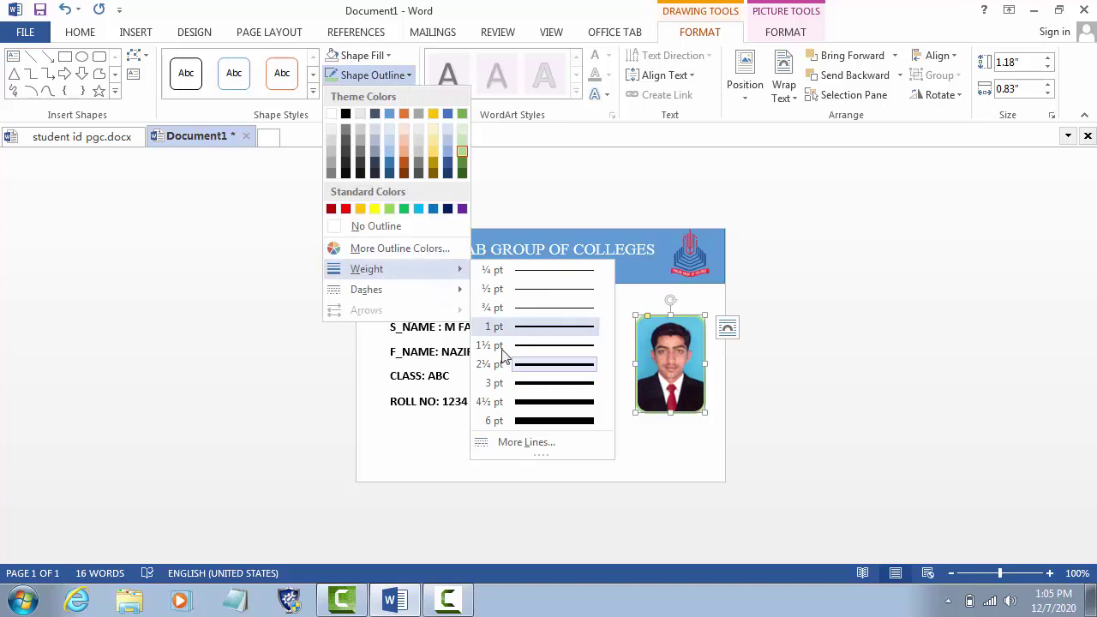
left_click(559, 392)
left_click(394, 75)
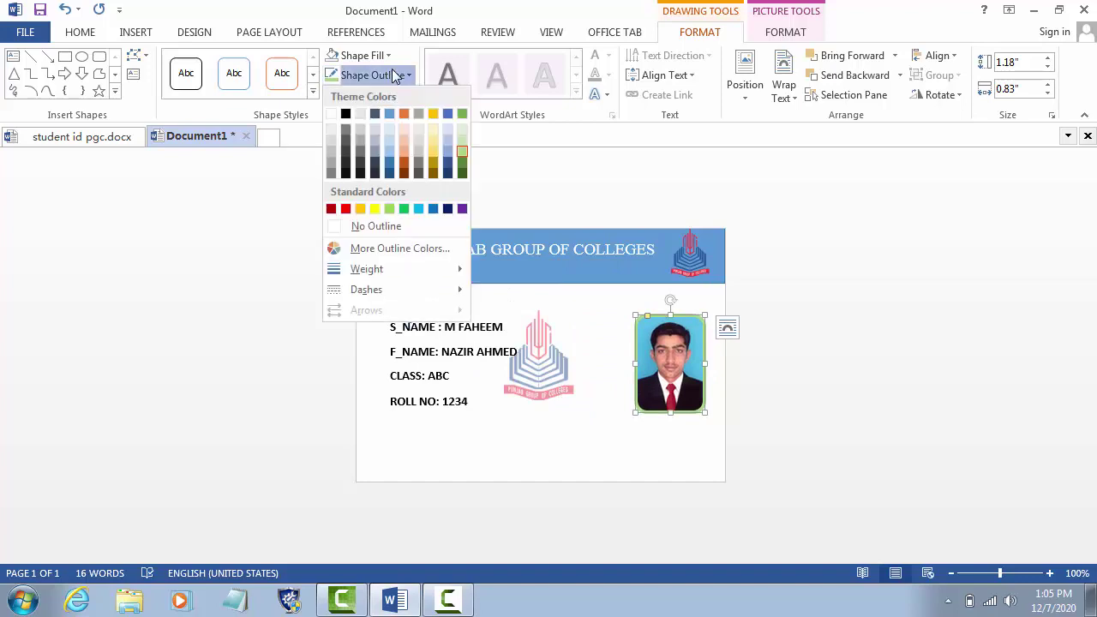
left_click(433, 114)
left_click(544, 453)
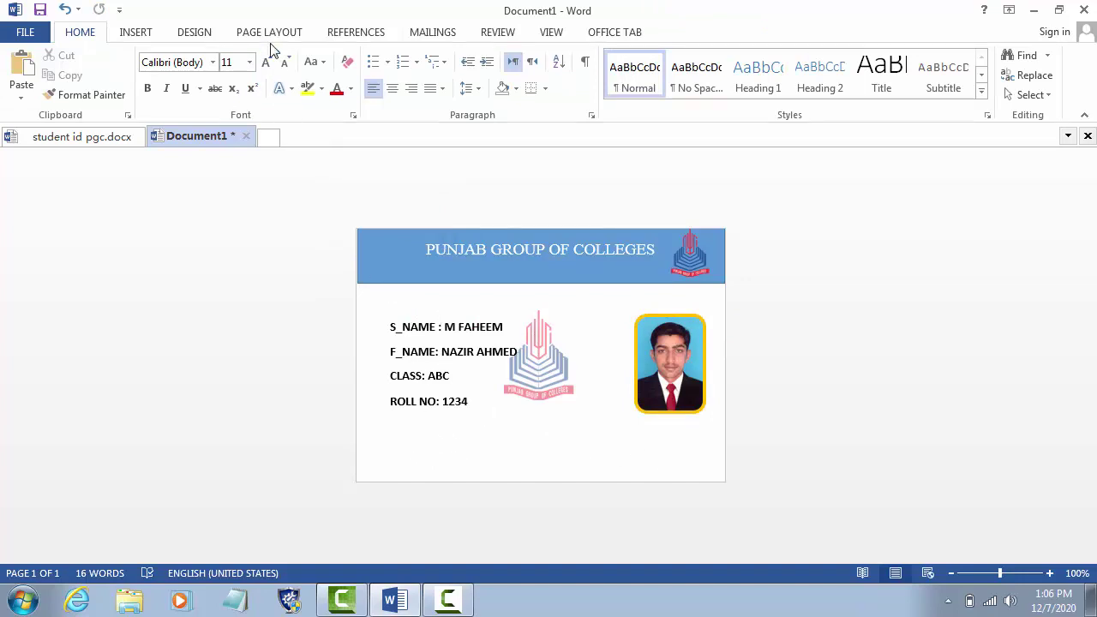
- Draw a 0.54" by 4.48" rectangle band across the card's bottom edge
left_click(138, 33)
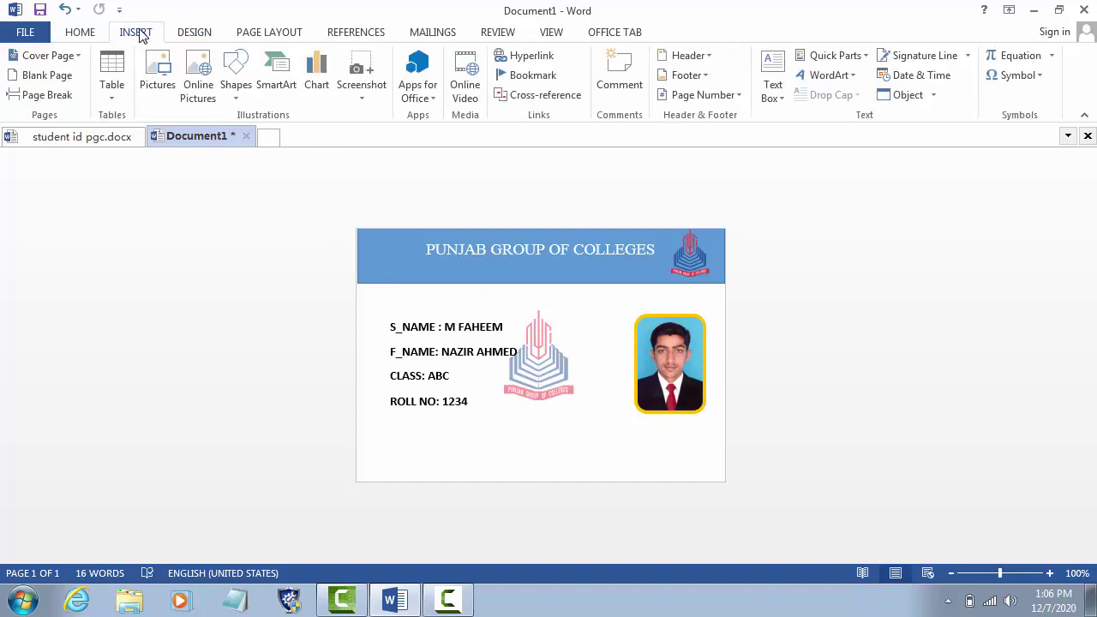
left_click(238, 77)
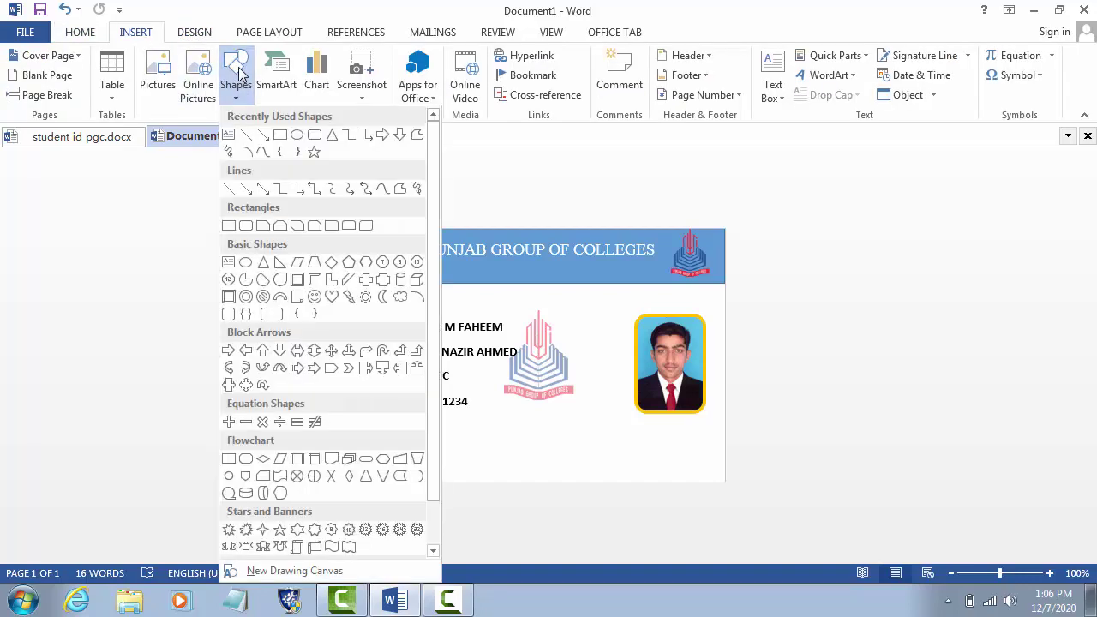
left_click(281, 135)
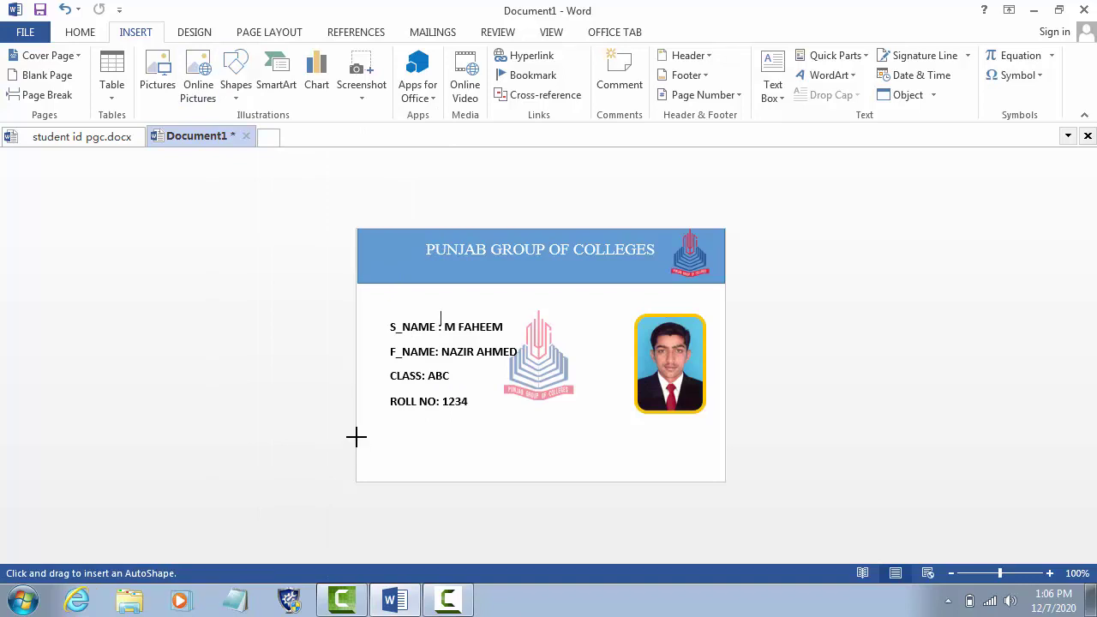
left_click_drag(356, 437, 725, 482)
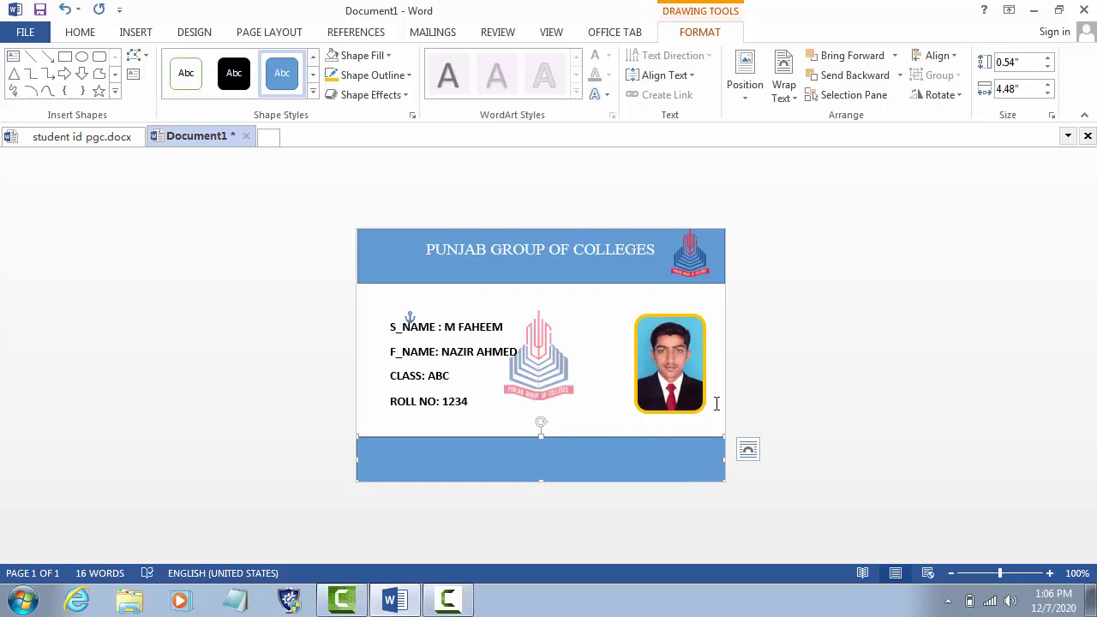
left_click(773, 401)
left_click(388, 453)
- Draw a small oval circle at the left end of the blue footer band
left_click(136, 31)
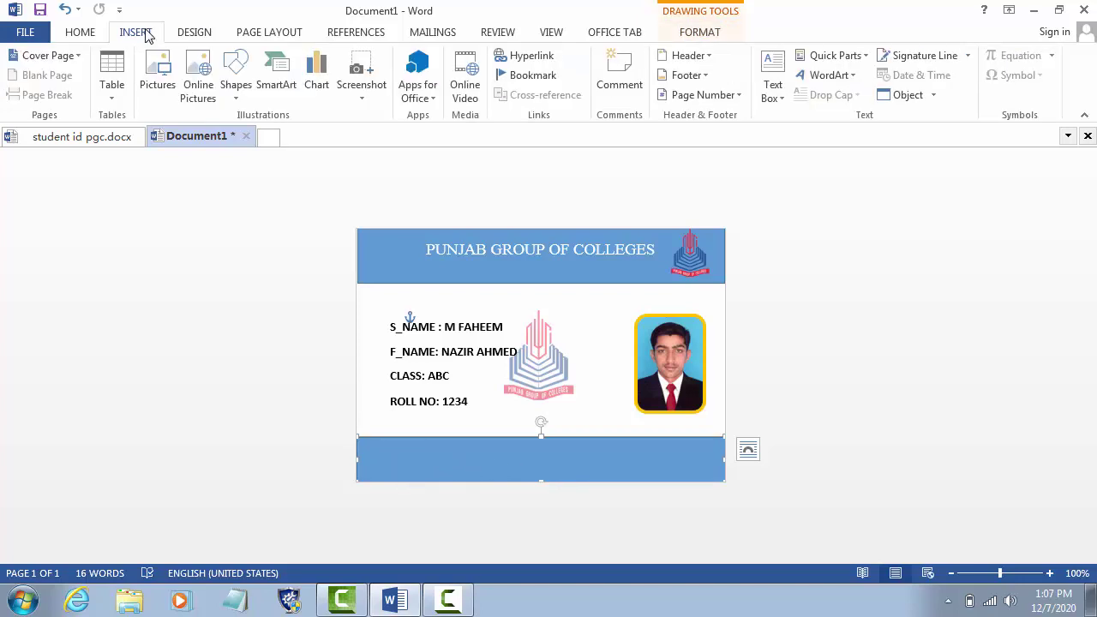
left_click(160, 75)
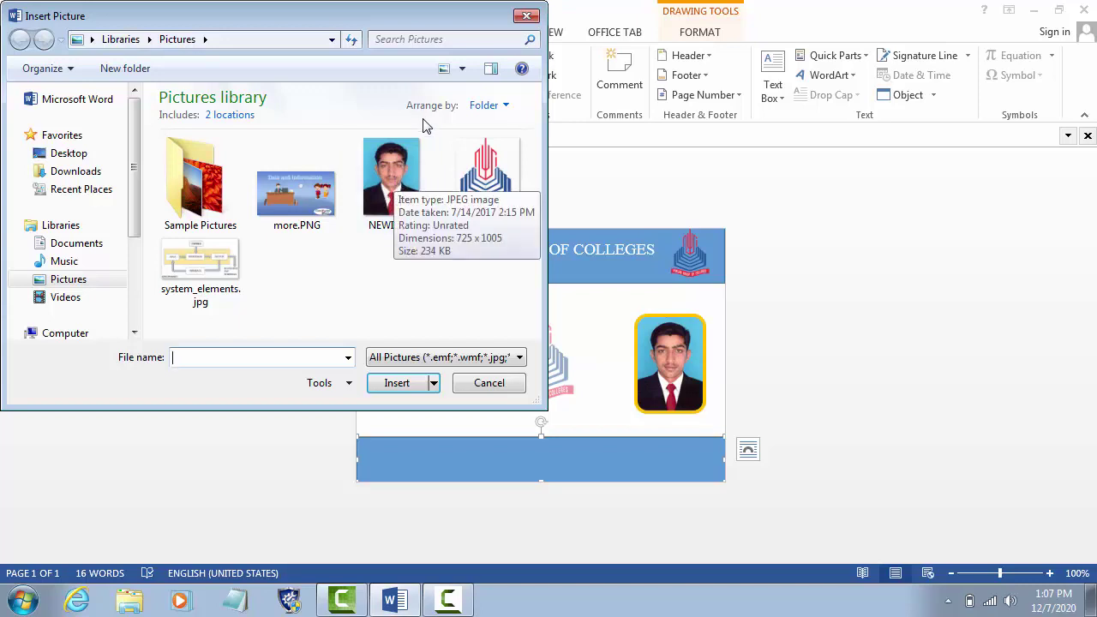
left_click(526, 16)
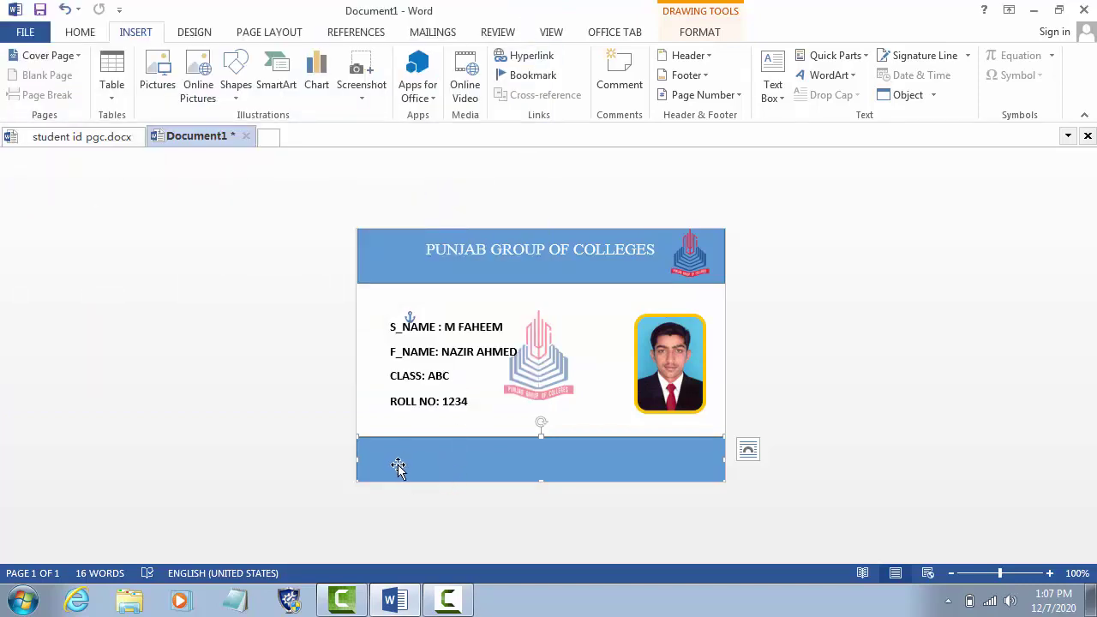
left_click(189, 33)
left_click(144, 34)
left_click(236, 69)
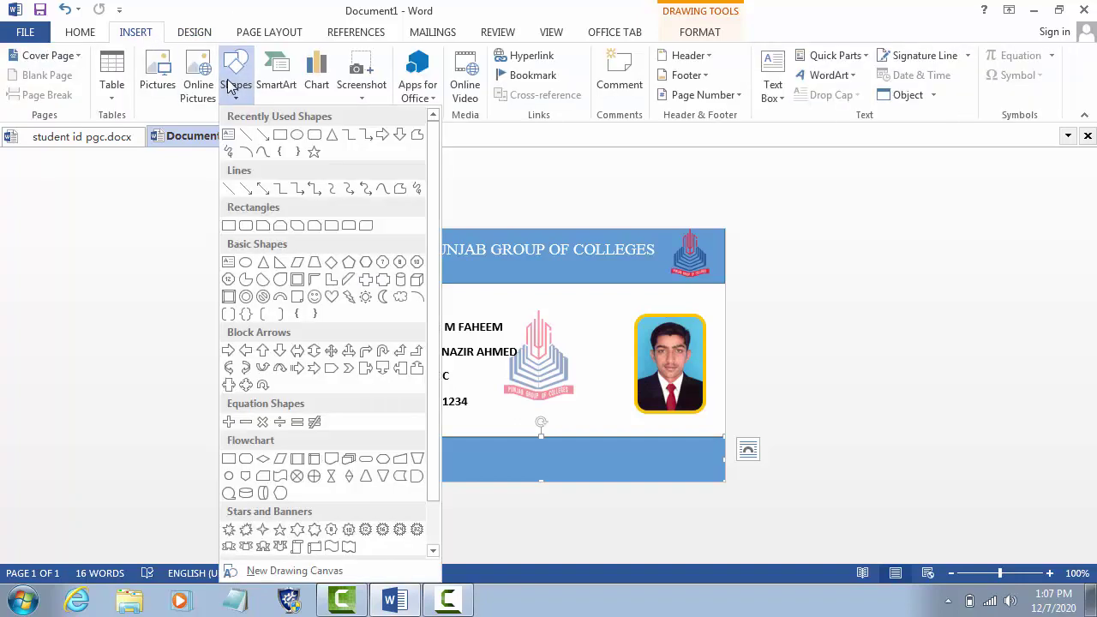
left_click(298, 136)
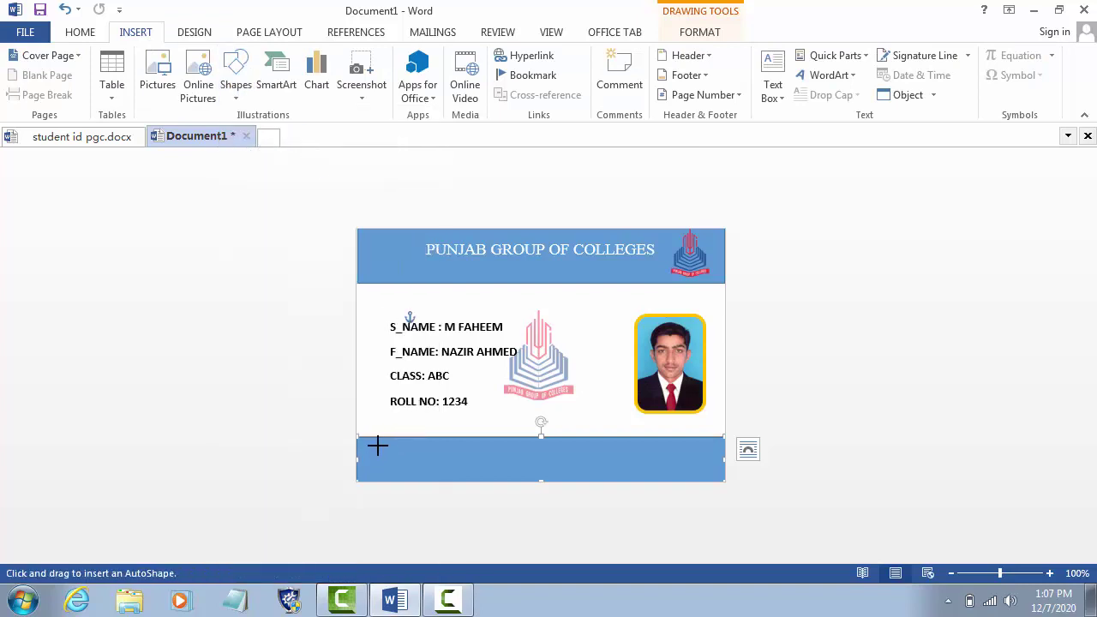
mouse_move(378, 445)
left_mouse_down()
mouse_move(411, 476)
mouse_move(393, 461)
left_mouse_up()
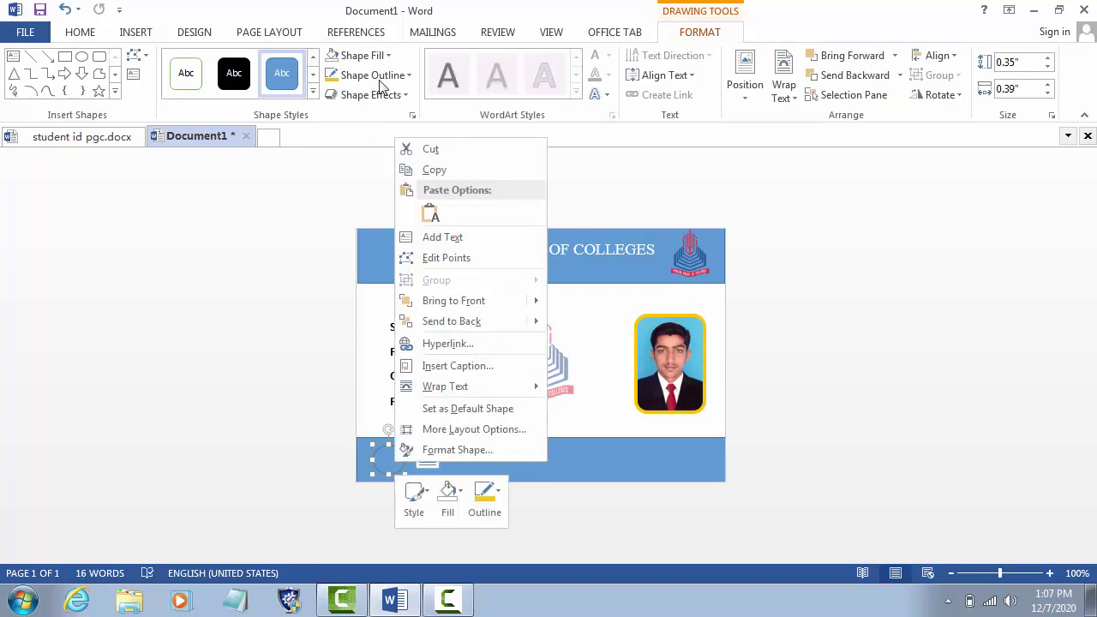
- Fill the circle with pgclogo.png and remove its outline
left_click(449, 501)
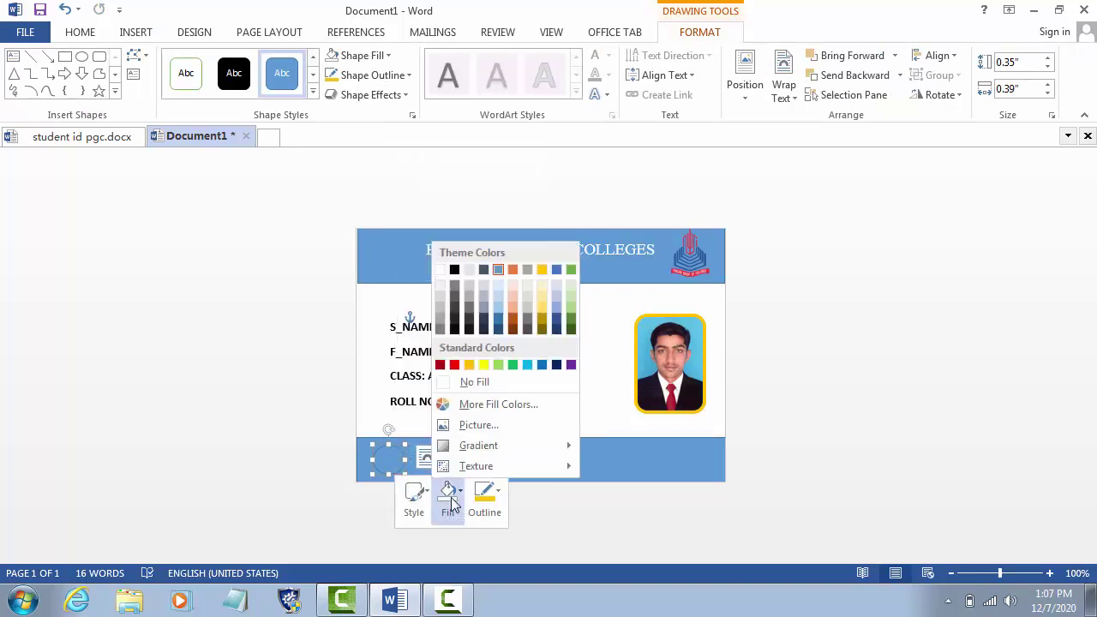
left_click(501, 424)
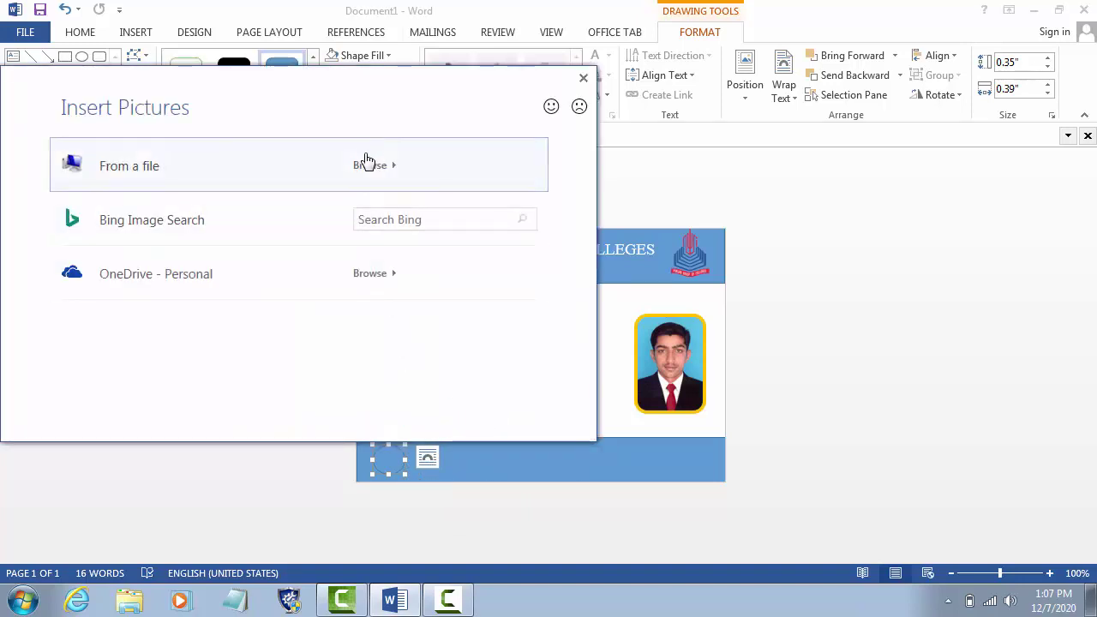
left_click(368, 163)
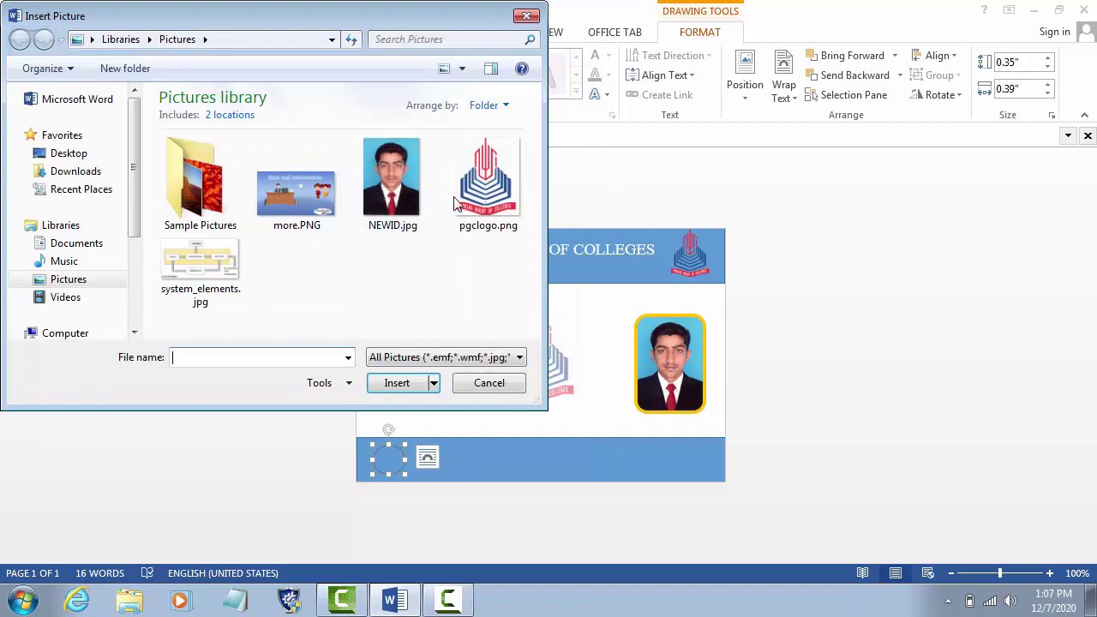
double_click(467, 201)
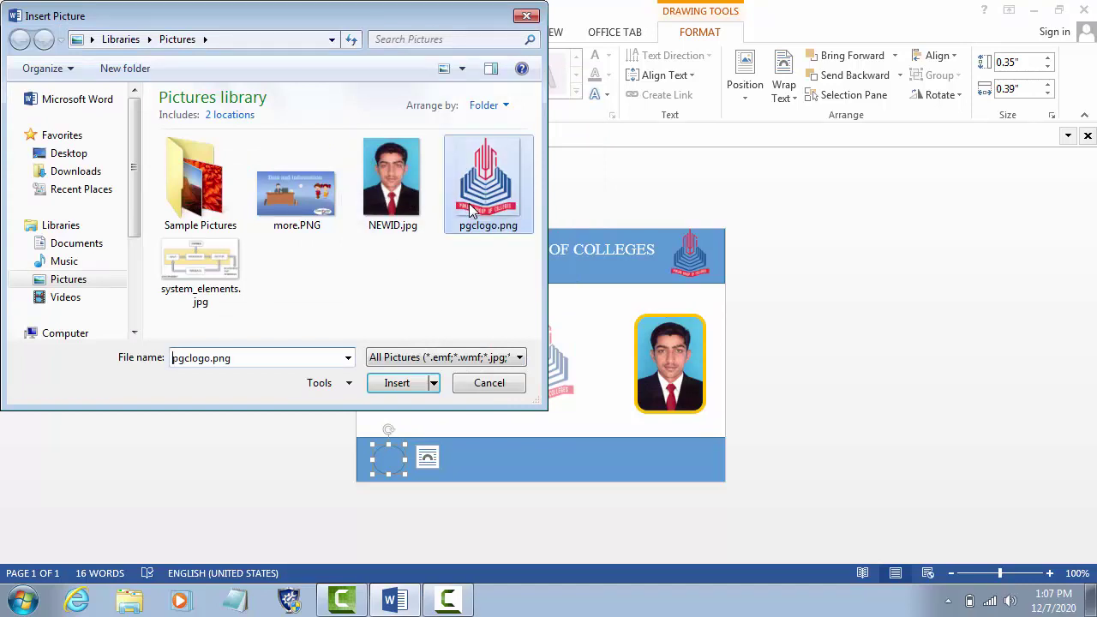
mouse_move(391, 453)
left_mouse_down()
mouse_move(419, 483)
mouse_move(400, 470)
left_mouse_up()
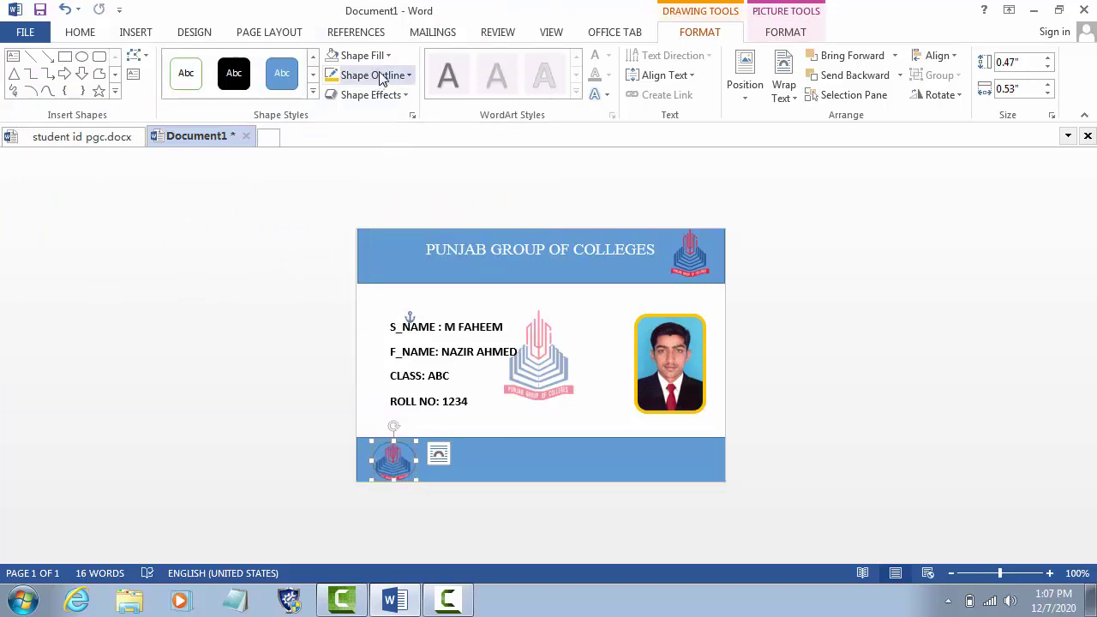
left_click(409, 75)
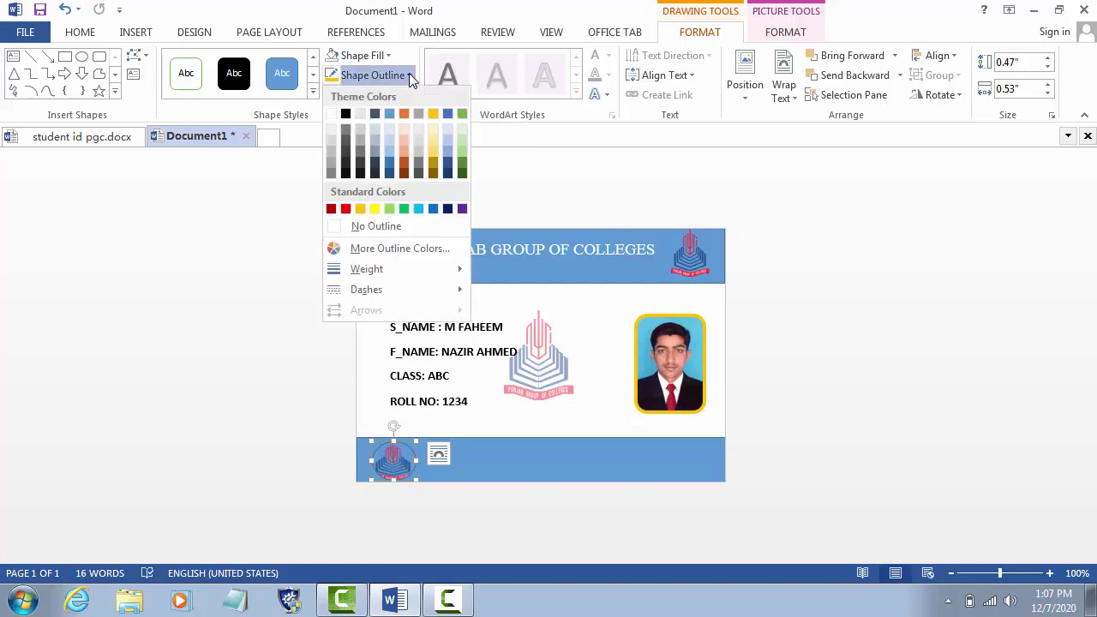
left_click(369, 226)
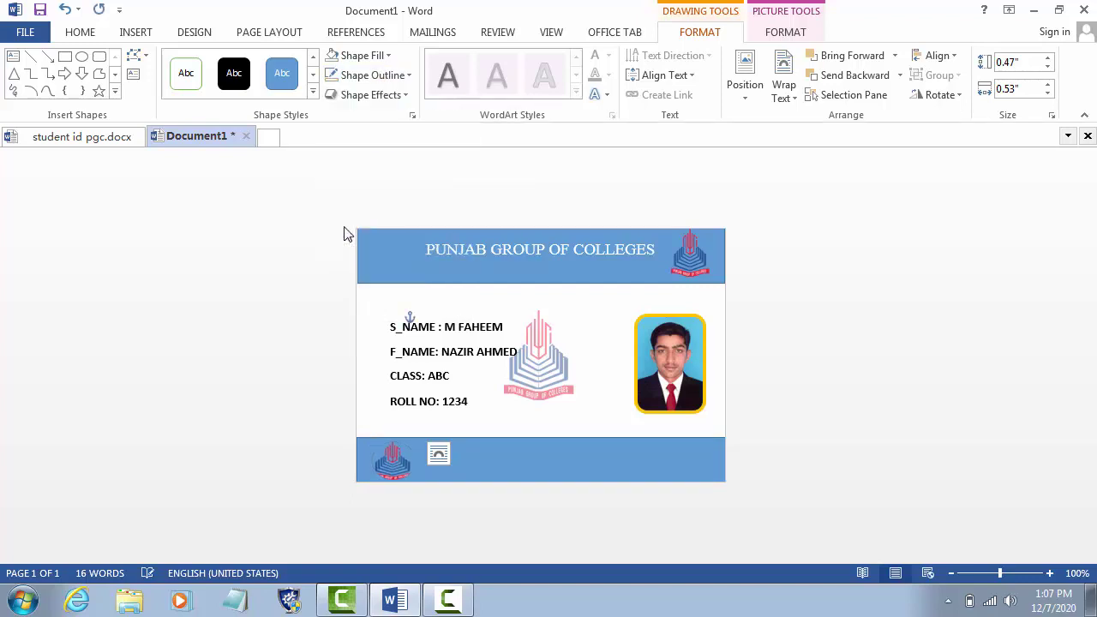
left_click(488, 469)
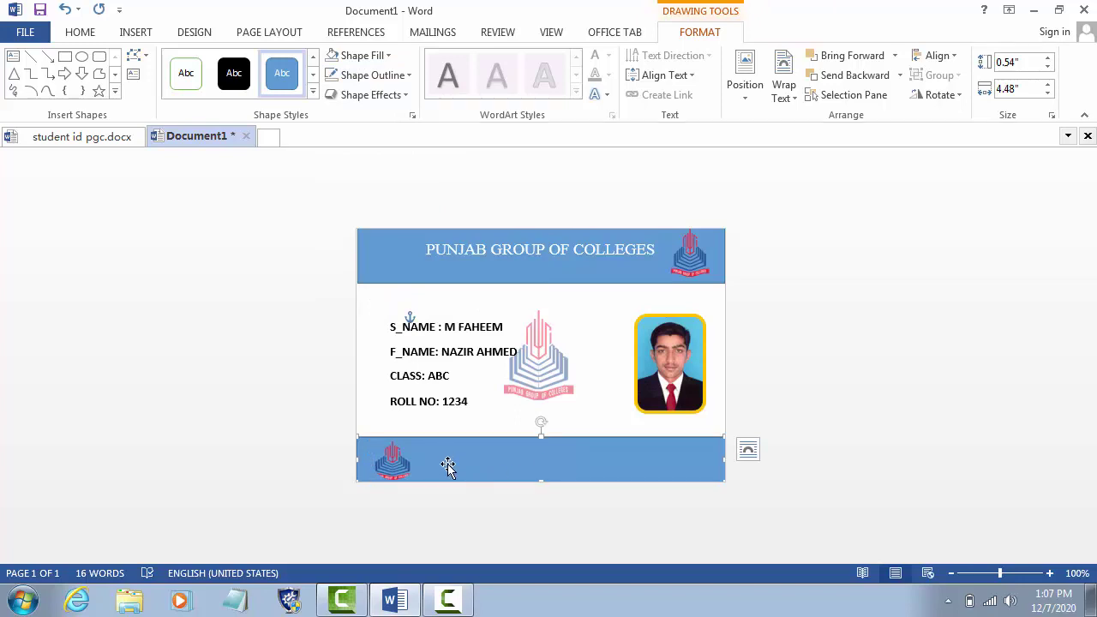
- Draw a text box right of the footer logo containing "PGC DGK"
left_click(144, 34)
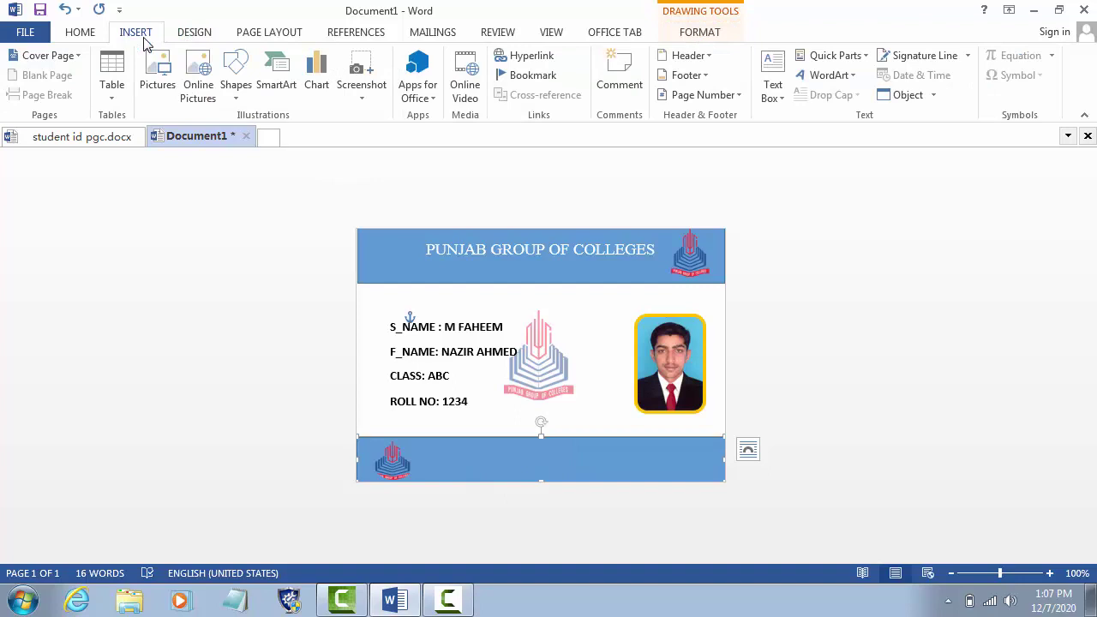
left_click(774, 77)
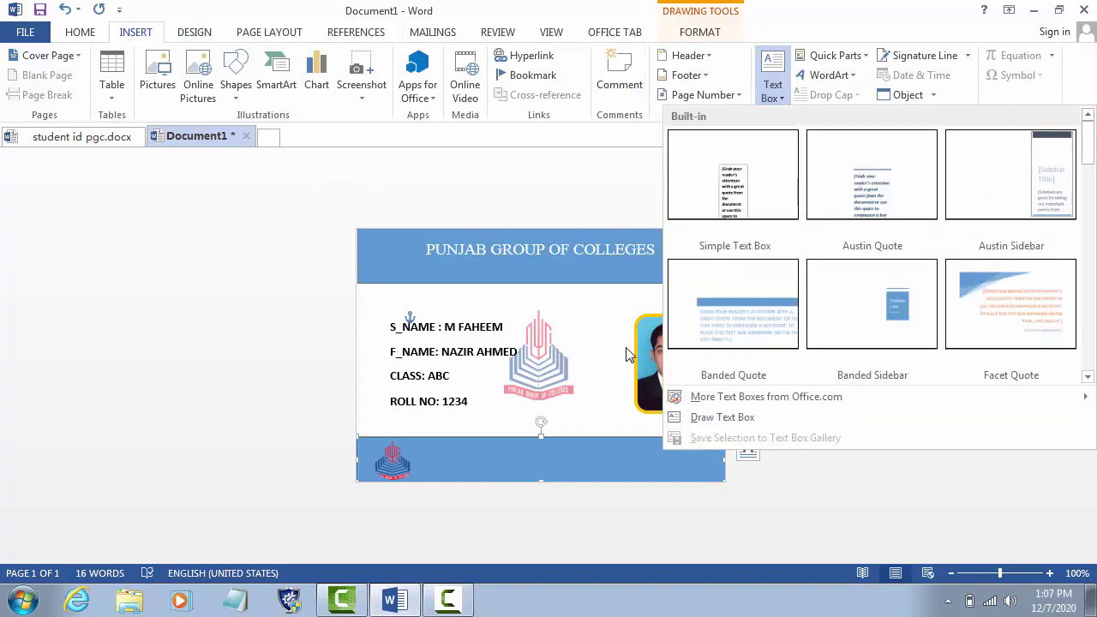
left_click(735, 417)
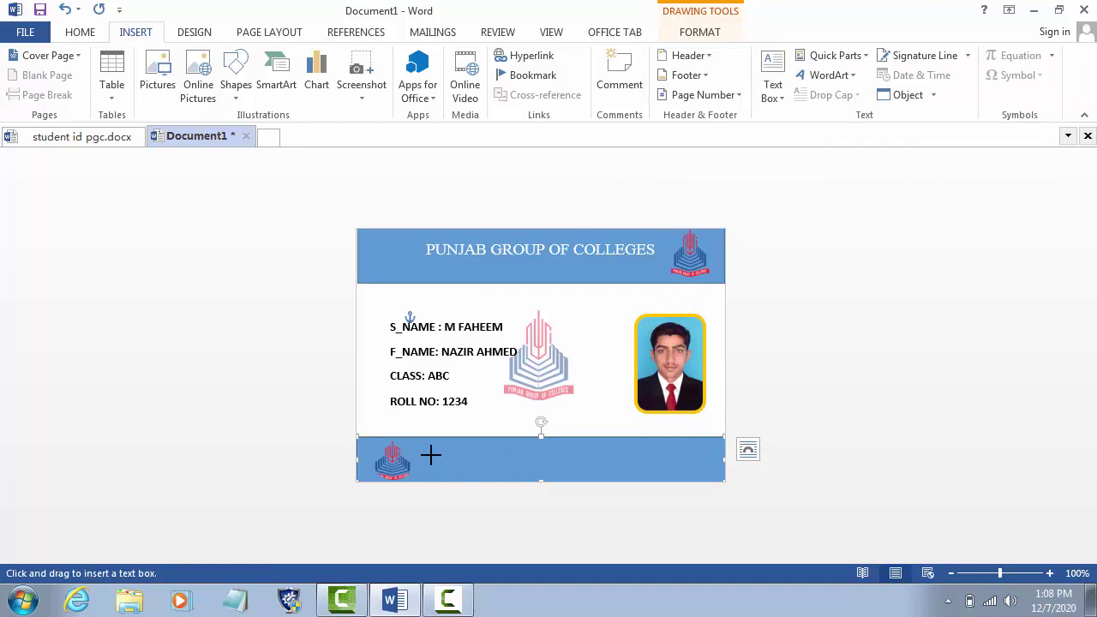
left_click_drag(431, 456, 525, 476)
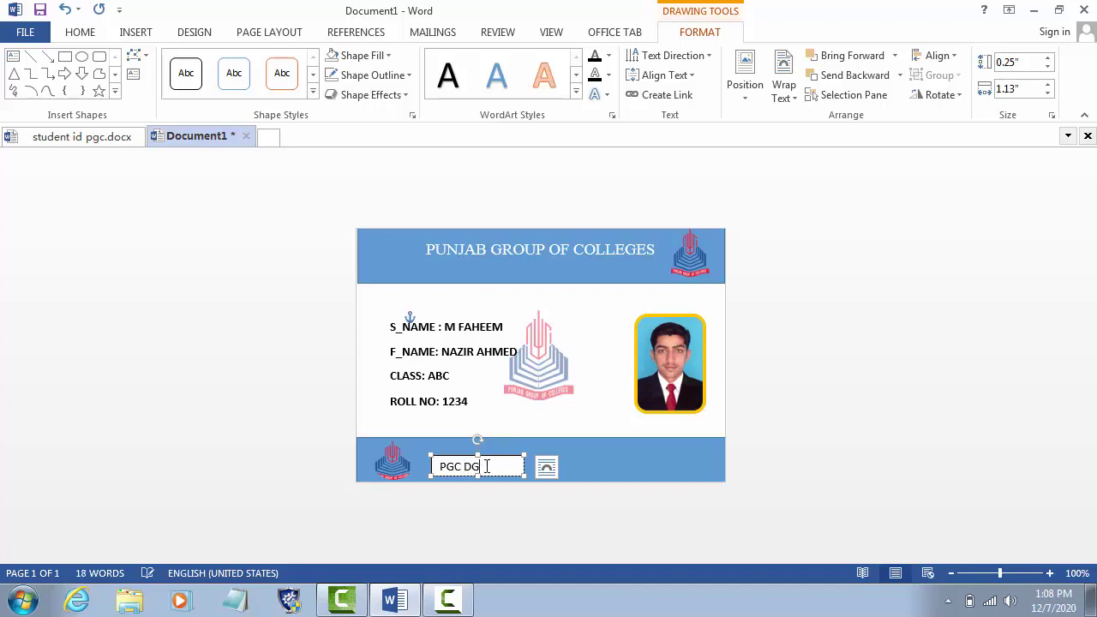
type("GK")
left_click(504, 446)
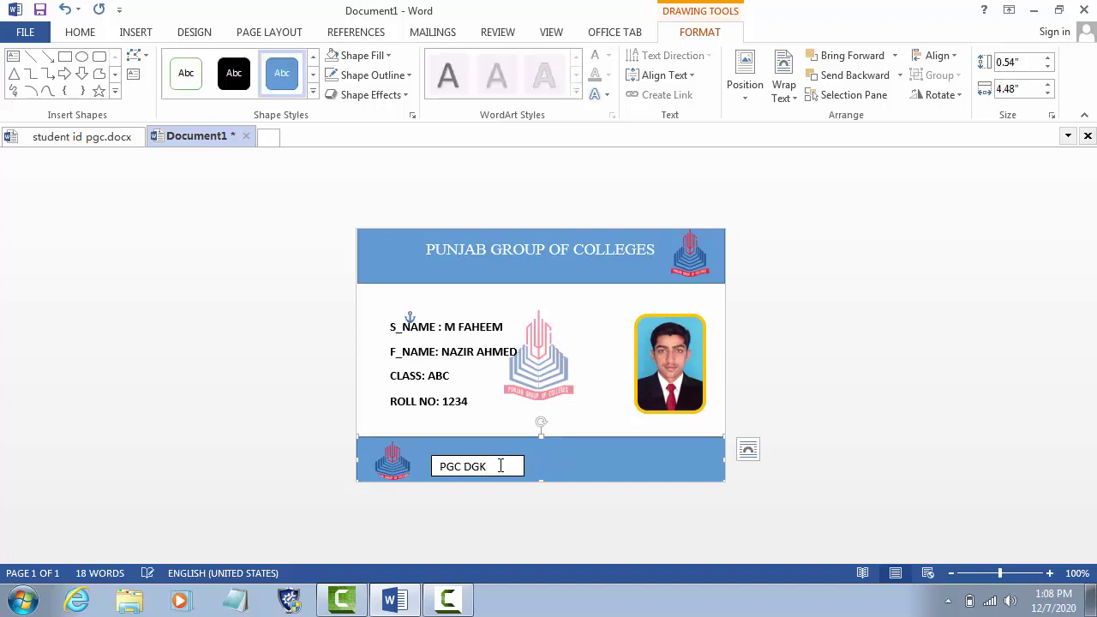
left_click(500, 466)
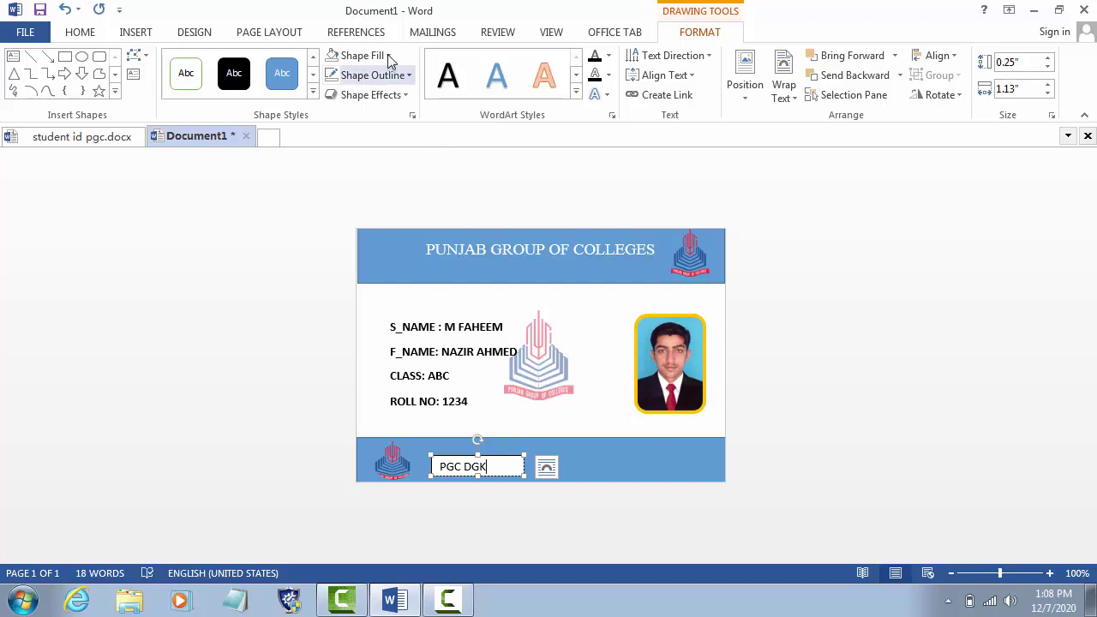
- Remove the PGC DGK text box's fill and outline
left_click(351, 55)
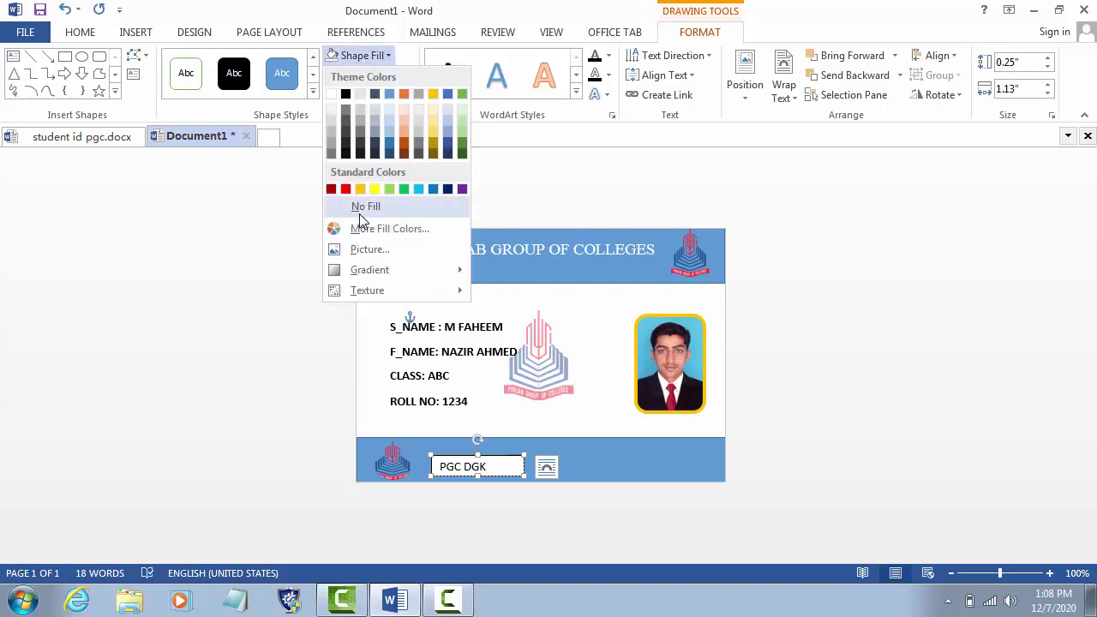
left_click(358, 209)
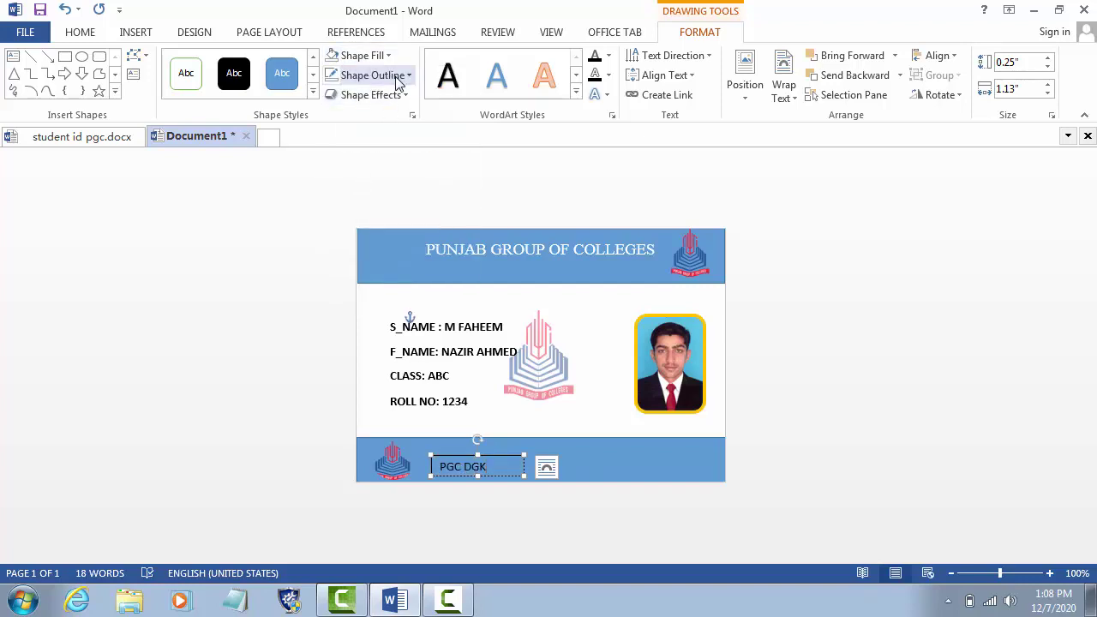
left_click(360, 74)
left_click(354, 225)
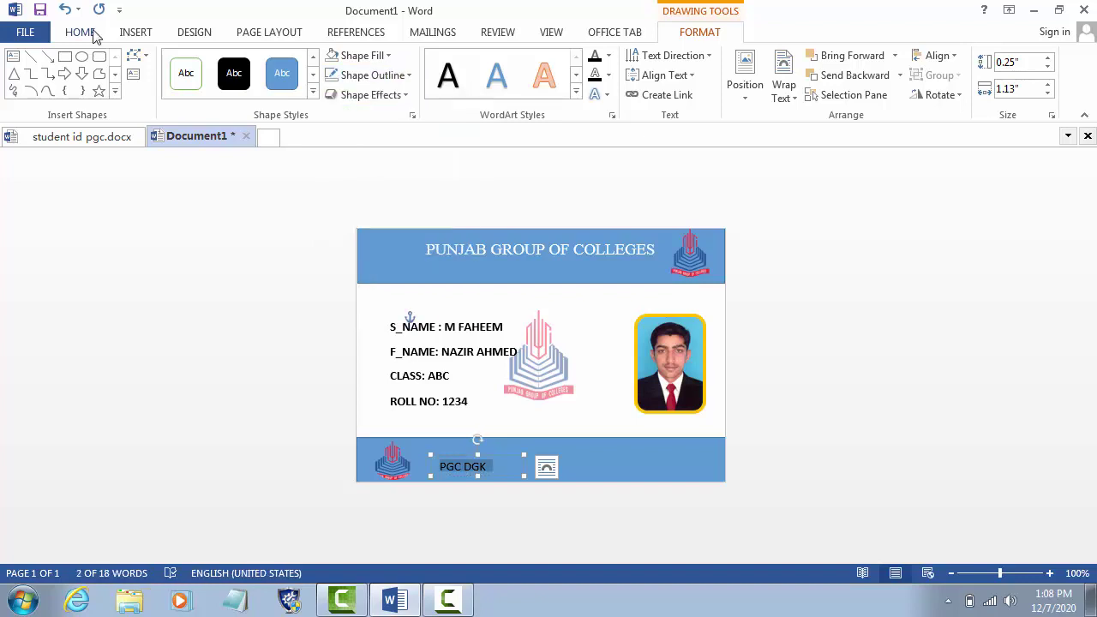
- Make PGC DGK white, 16 pt Times New Roman, and resize its box to fit
left_click(81, 33)
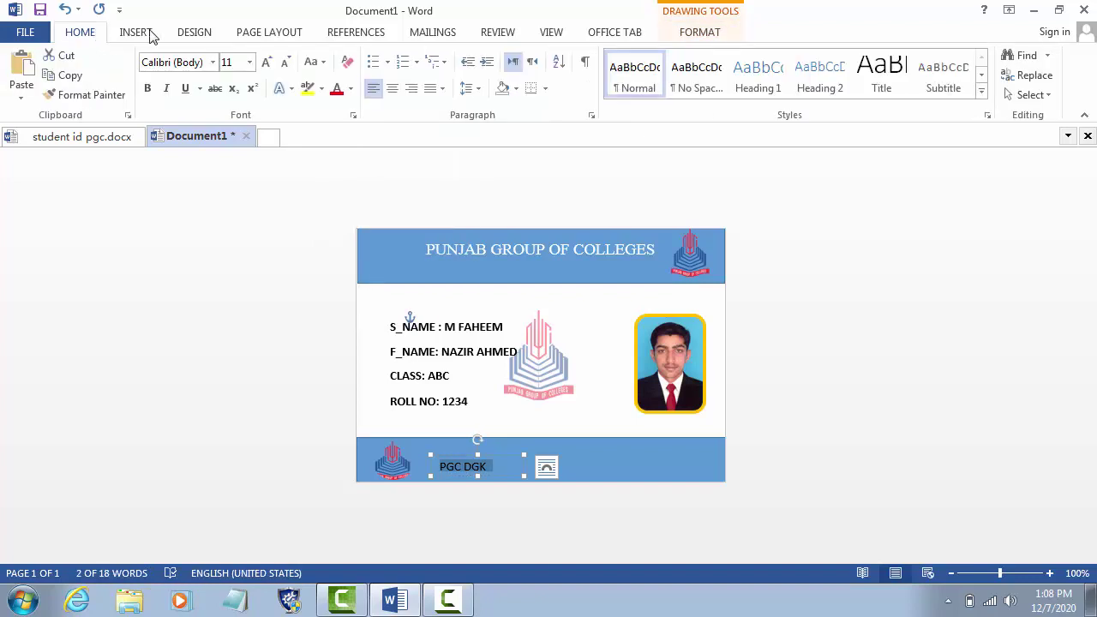
left_click(348, 90)
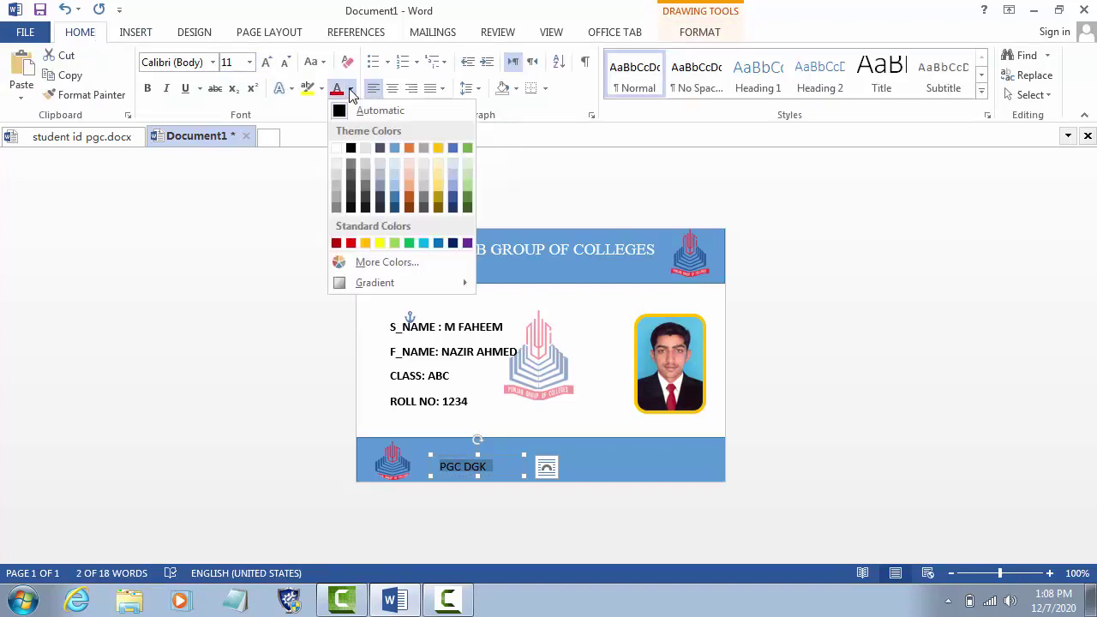
left_click(338, 150)
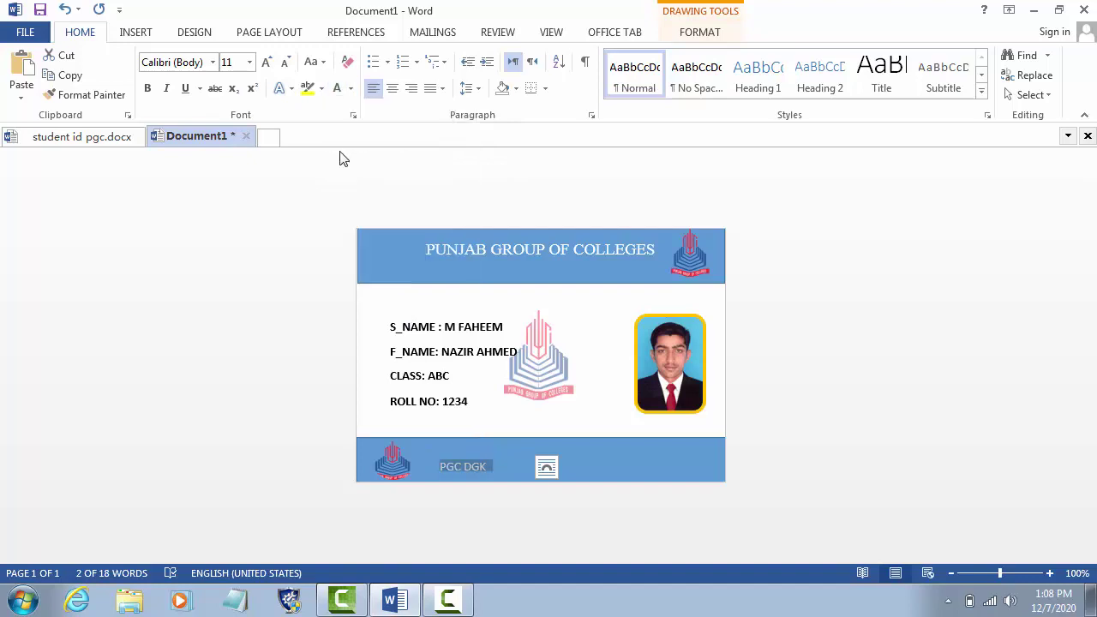
left_click(266, 64)
left_click(266, 64)
left_click(266, 63)
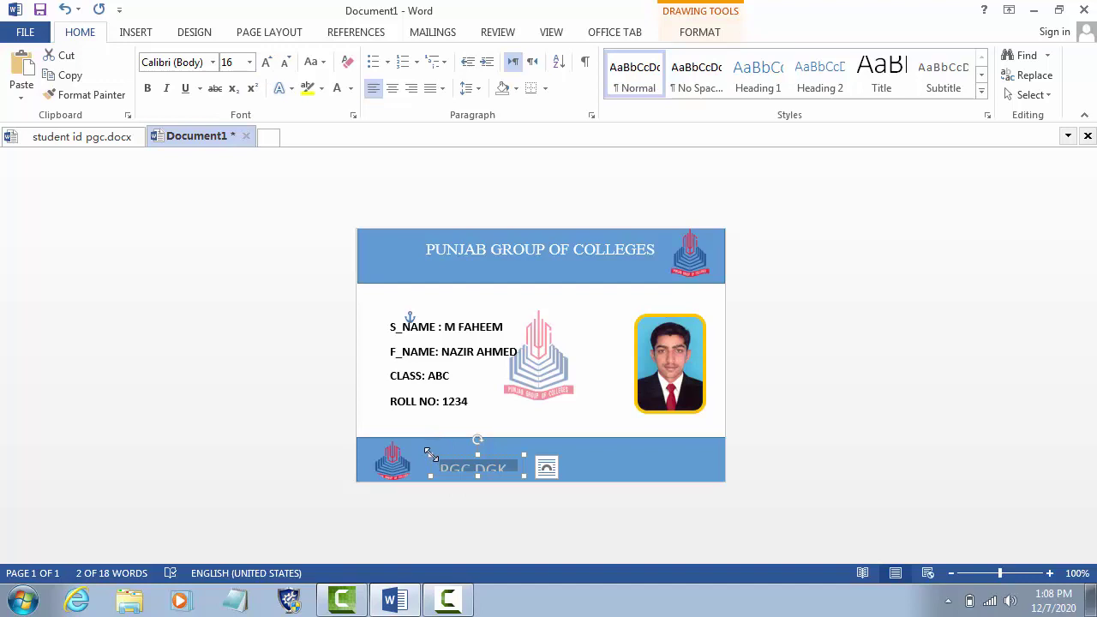
left_click_drag(431, 454, 420, 445)
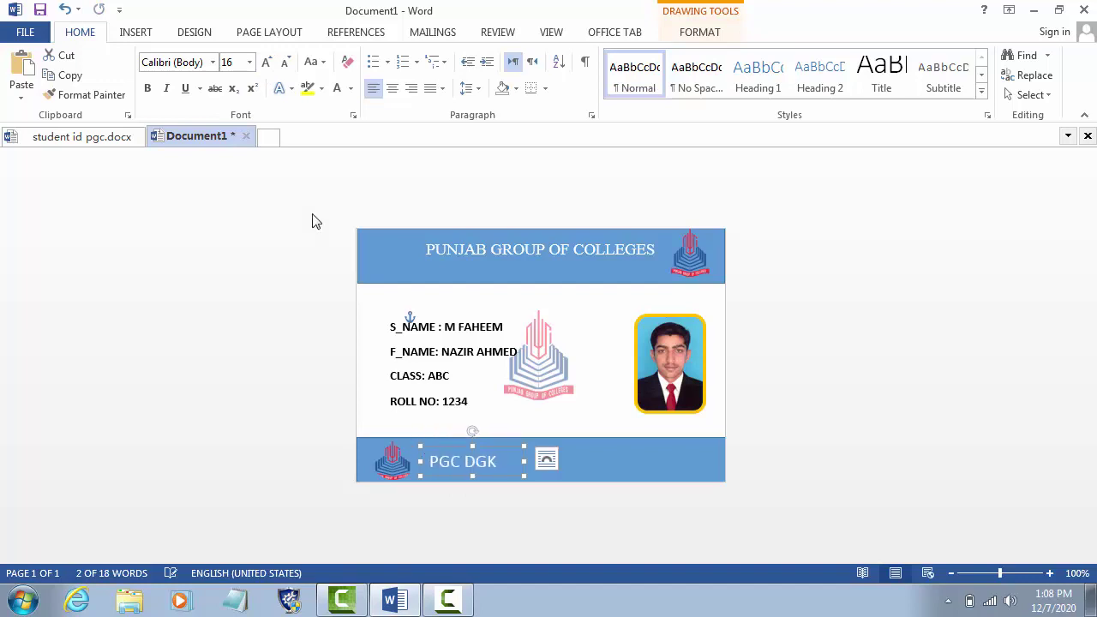
left_click(213, 62)
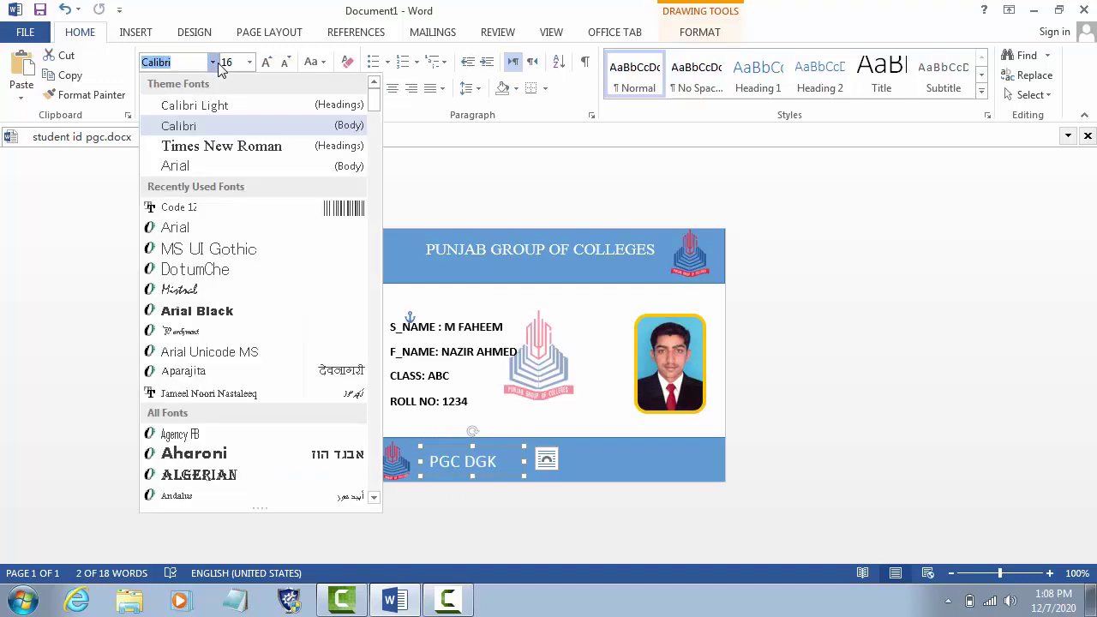
left_click(221, 147)
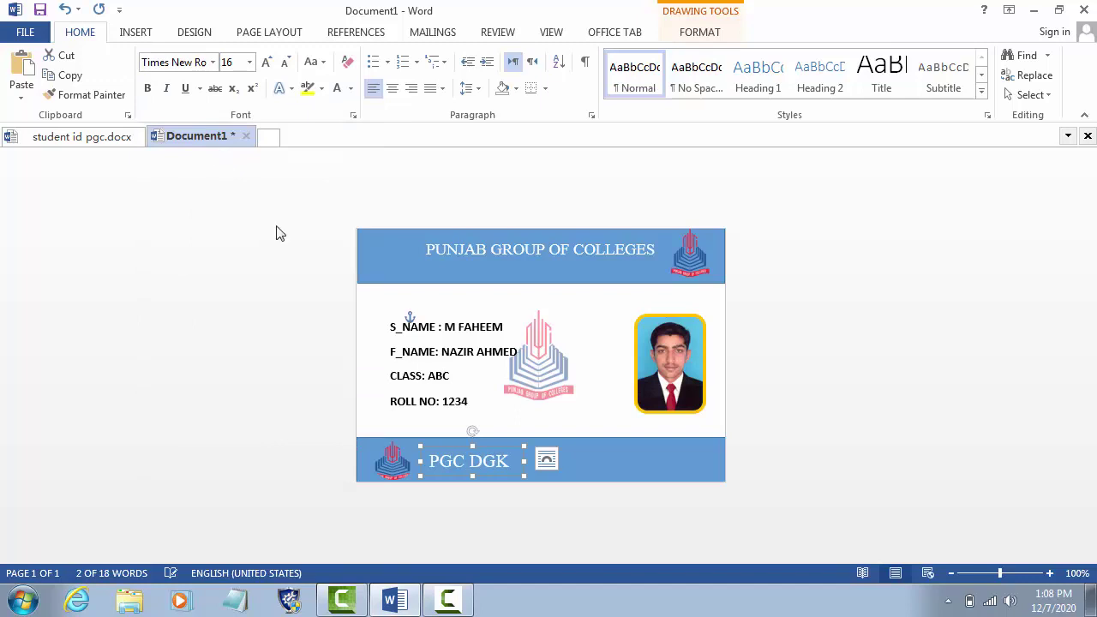
- Select the blue footer bar of the card
left_click(614, 469)
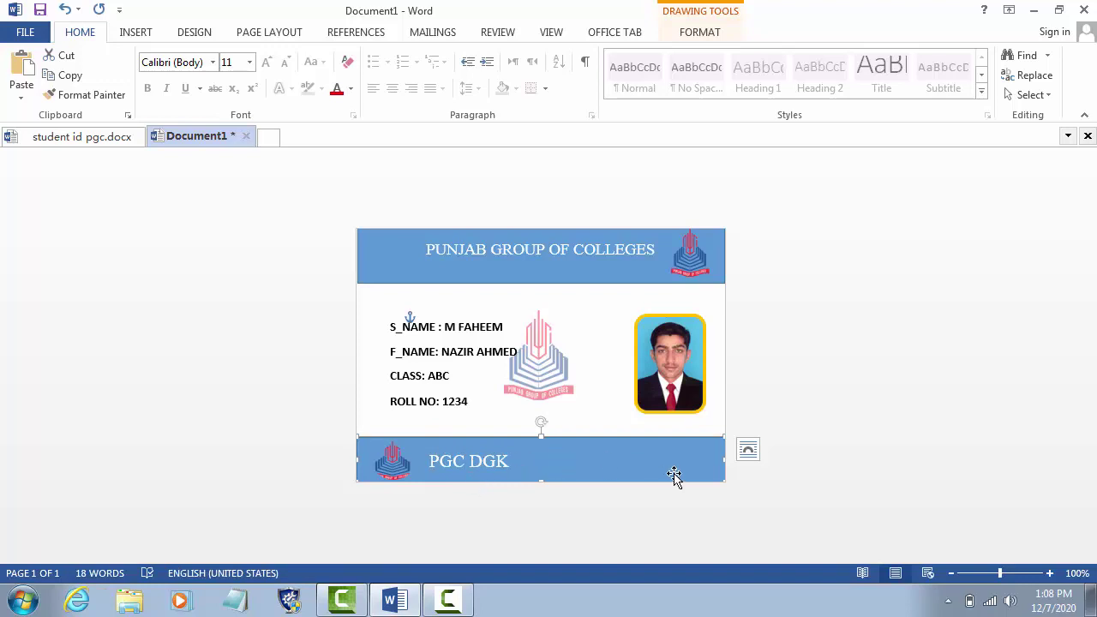
triple_click(218, 401)
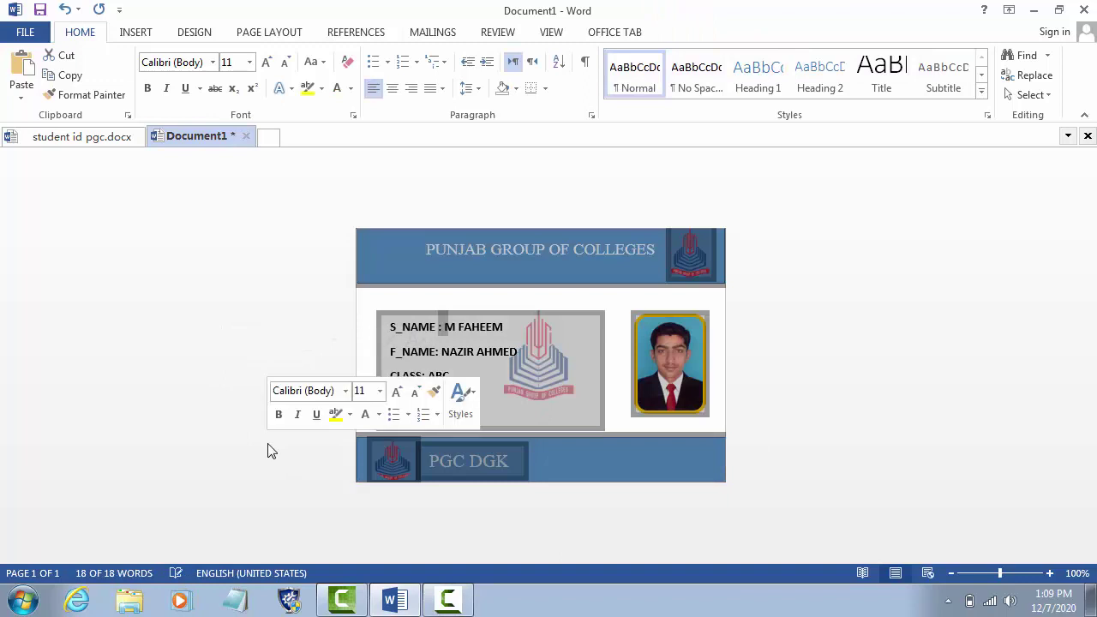
left_click(603, 472)
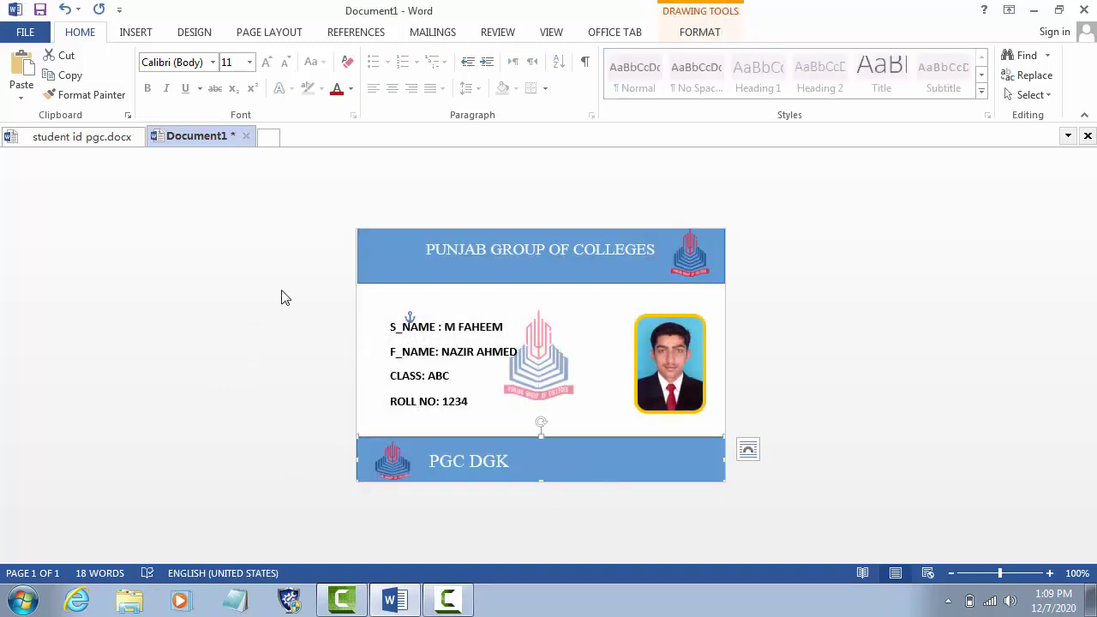
- Draw a rectangle over the footer's right part, reaching the card's right edge
left_click(148, 33)
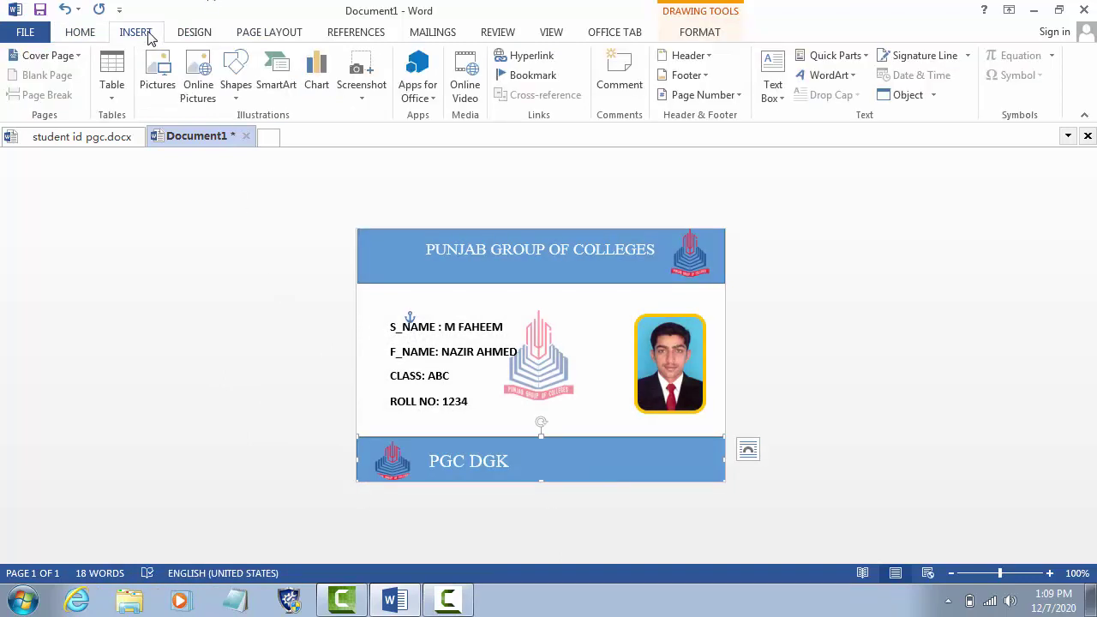
left_click(236, 73)
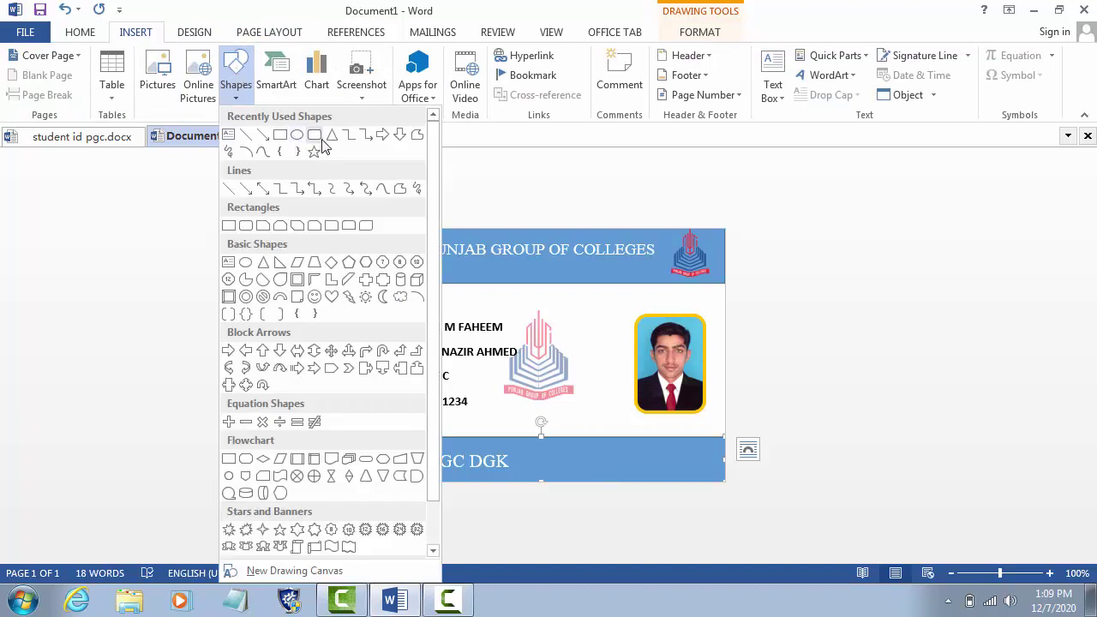
left_click(282, 137)
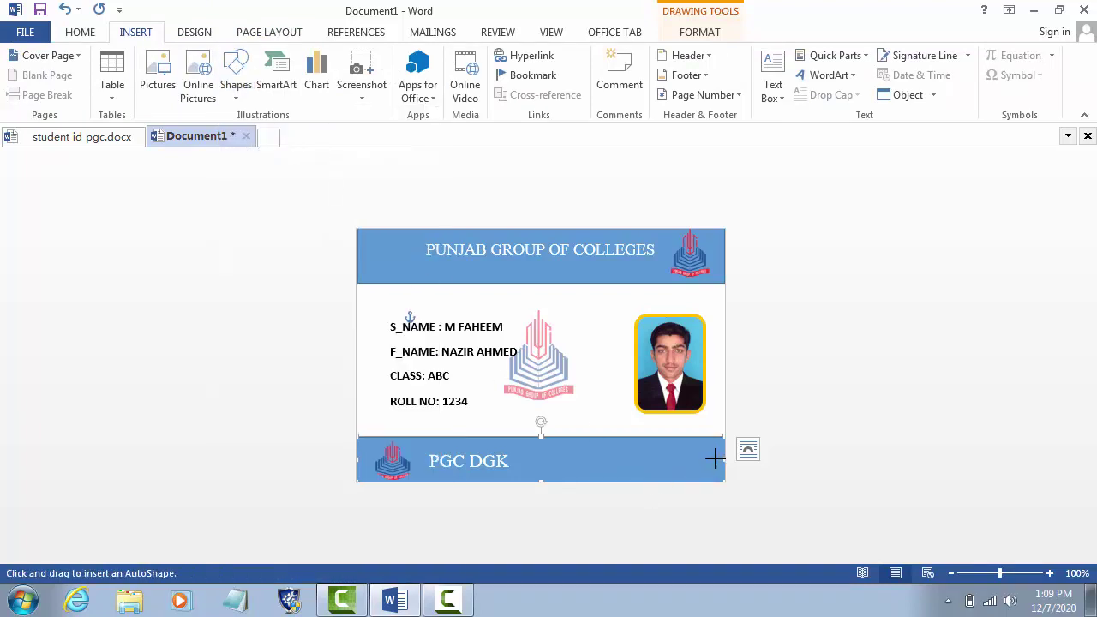
left_click_drag(716, 458, 544, 478)
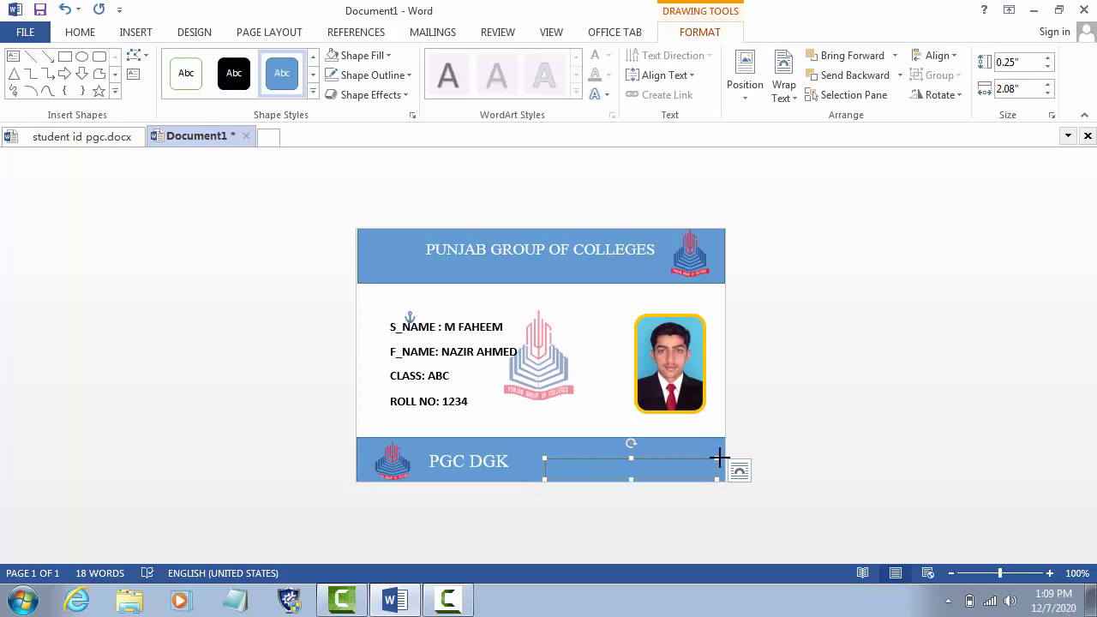
left_click_drag(719, 458, 724, 457)
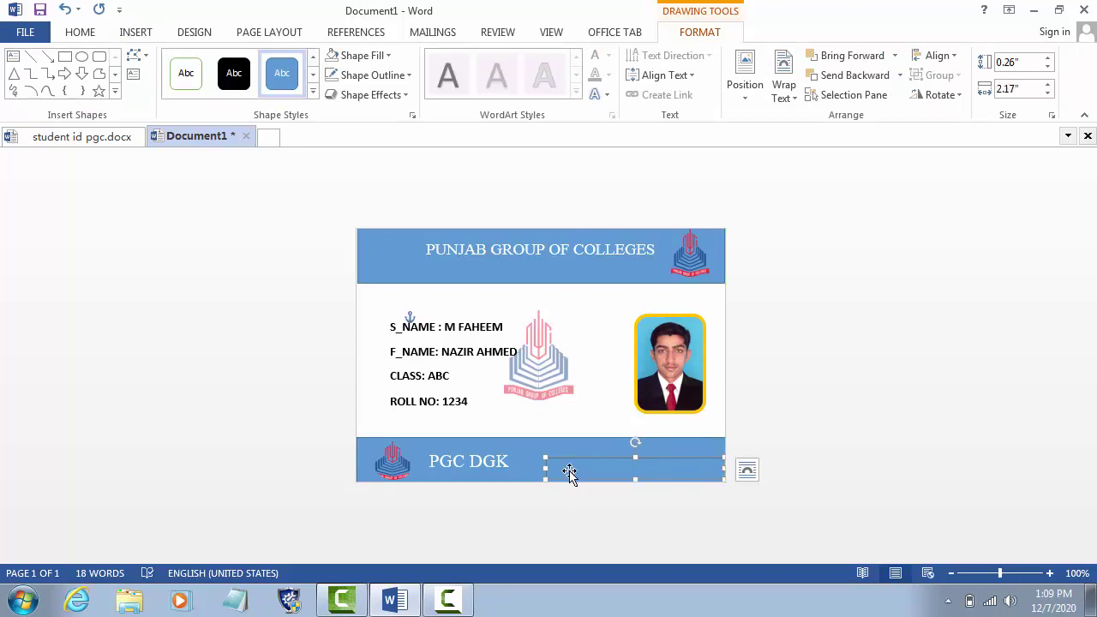
- Fill the rectangle white and pull its bottom-left point left to slant the edge
left_click(379, 58)
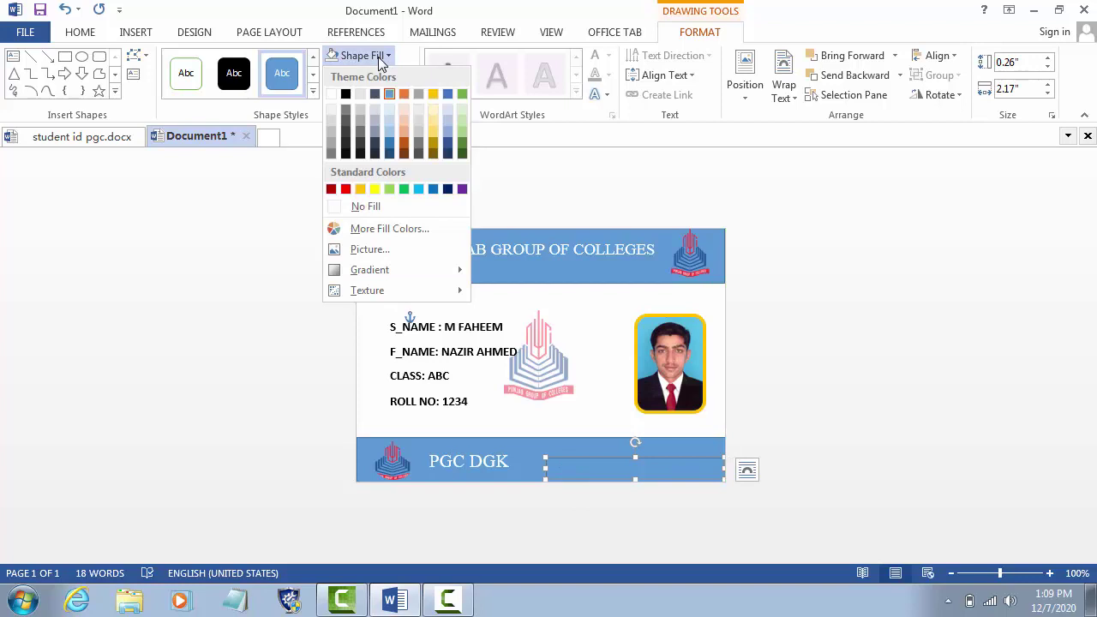
left_click(332, 97)
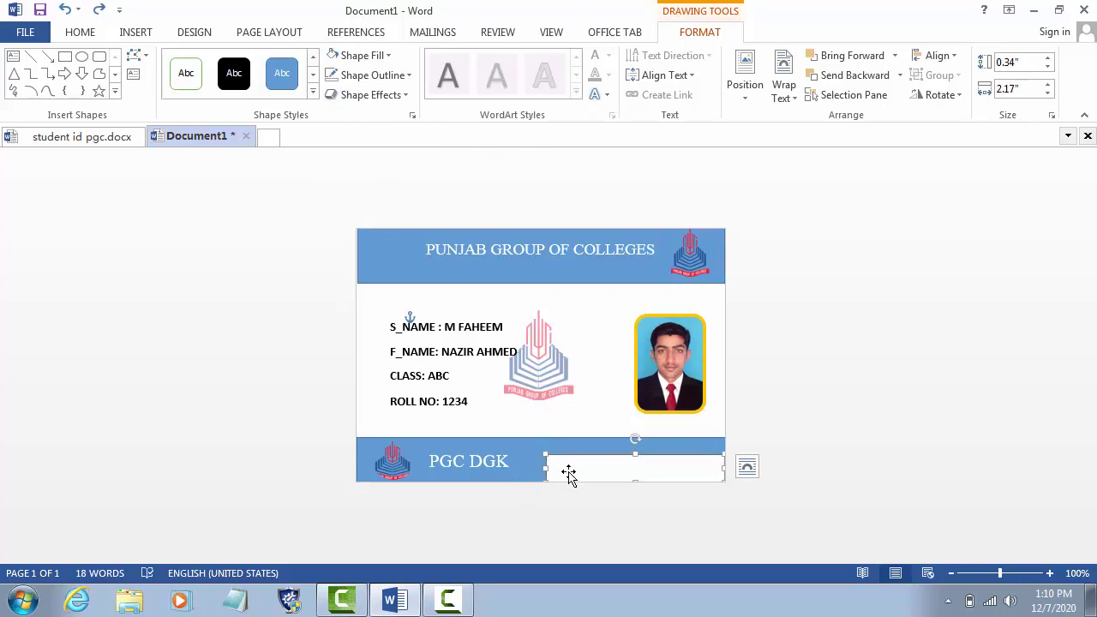
left_click(142, 57)
left_click(155, 100)
left_click_drag(543, 480, 520, 480)
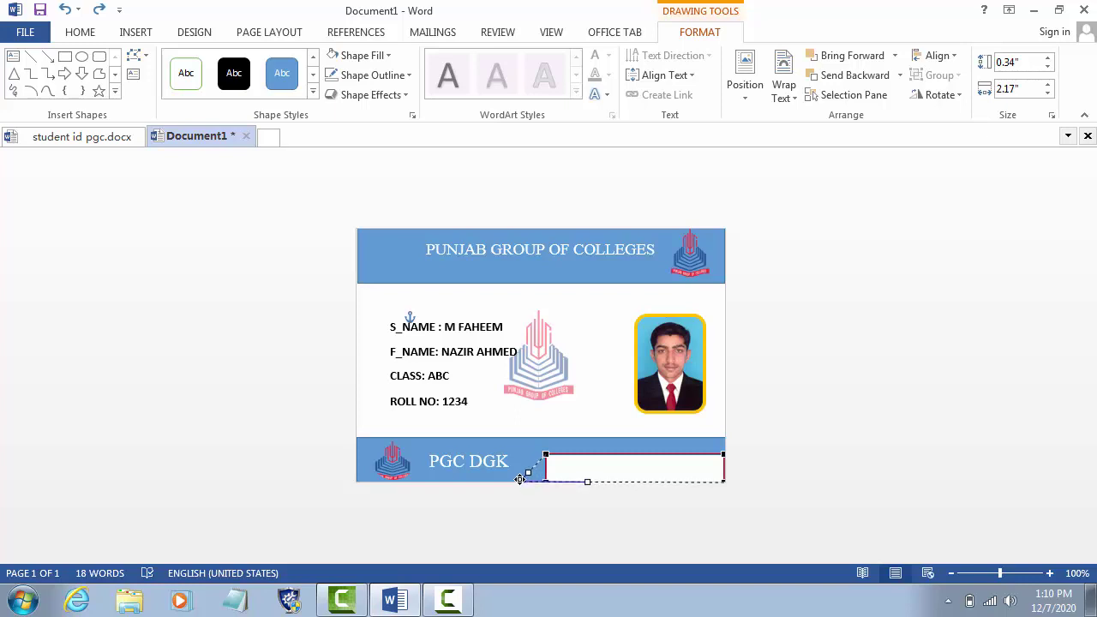
left_click_drag(520, 480, 519, 478)
left_click(593, 506)
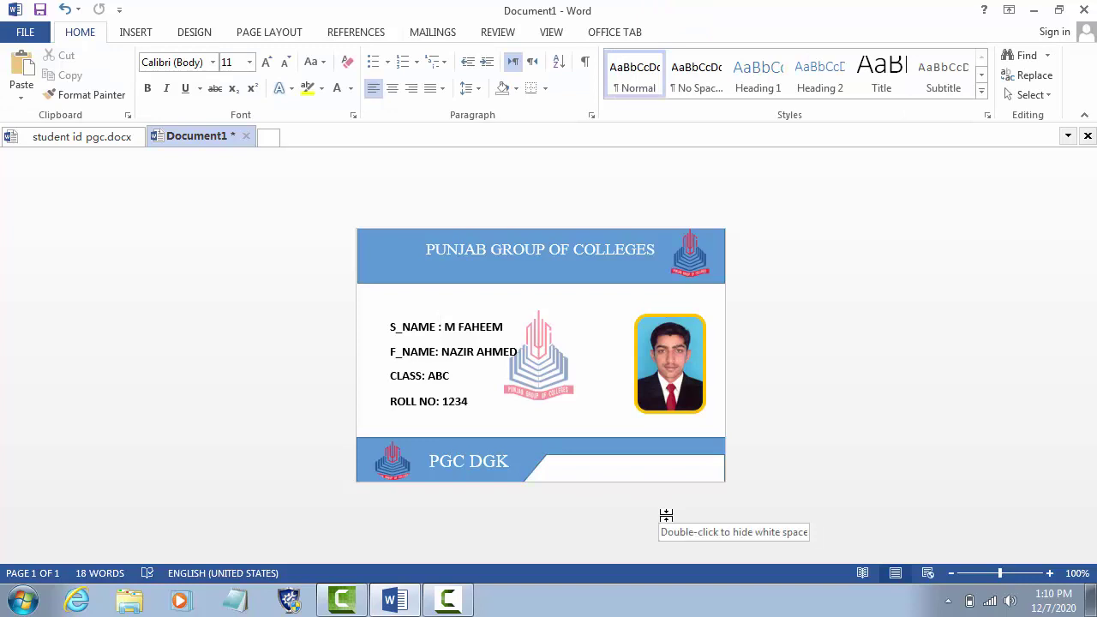
- Draw a text box inside the white panel and type the student's name
left_click(598, 477)
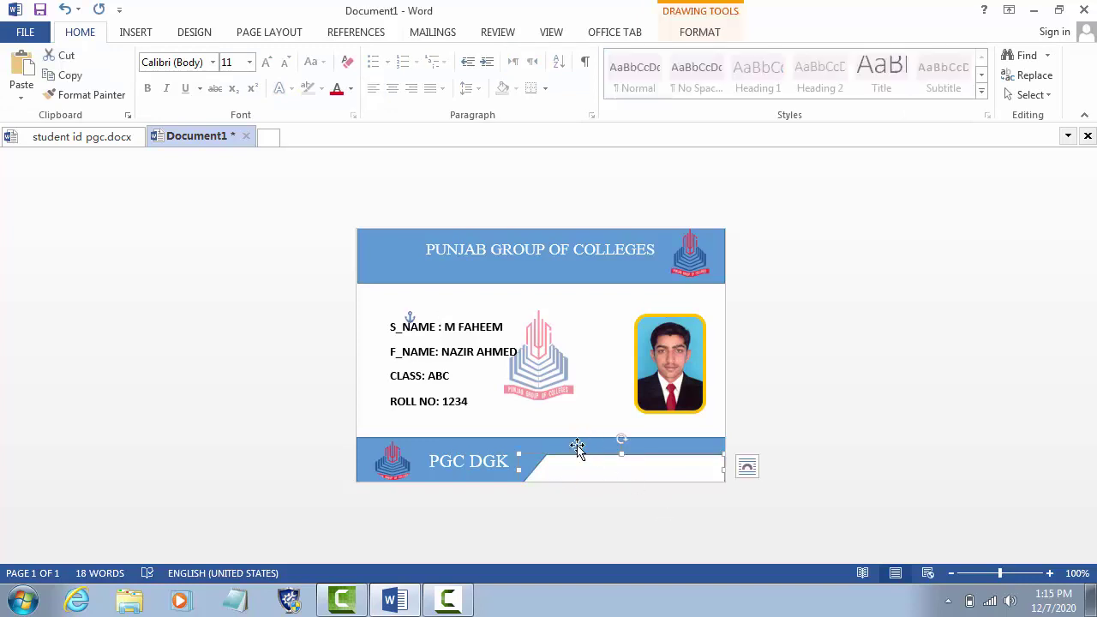
left_click(137, 32)
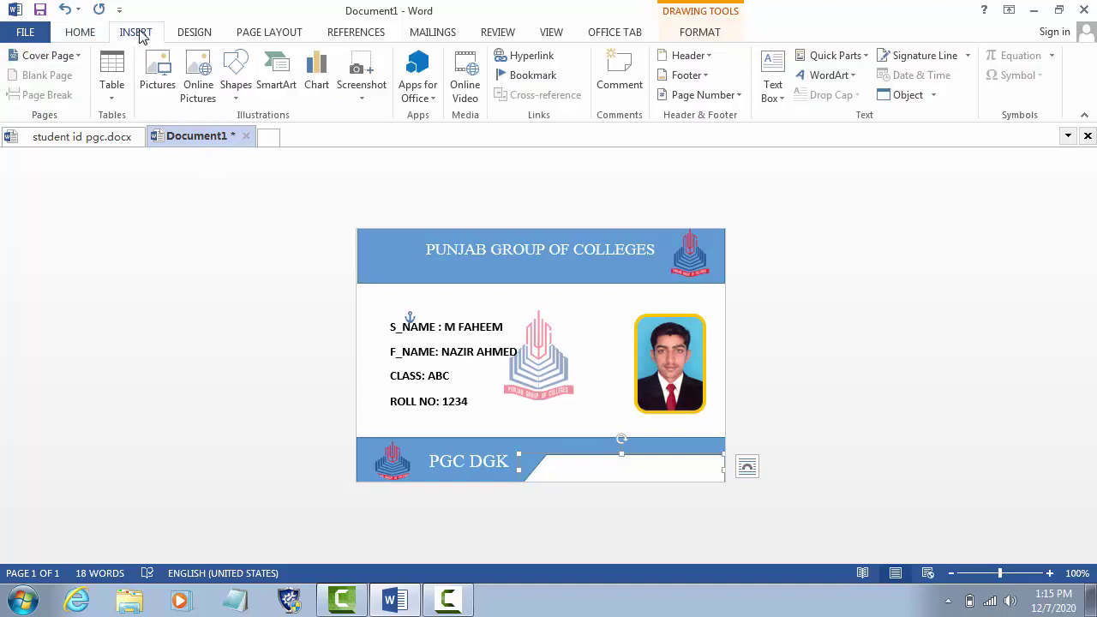
left_click(775, 73)
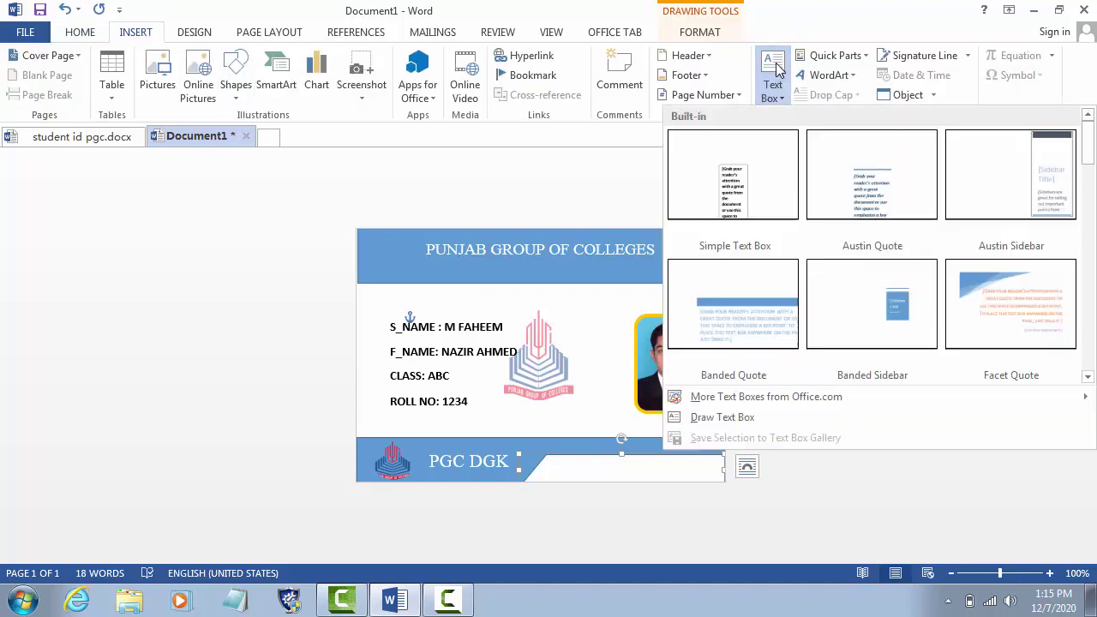
left_click(712, 418)
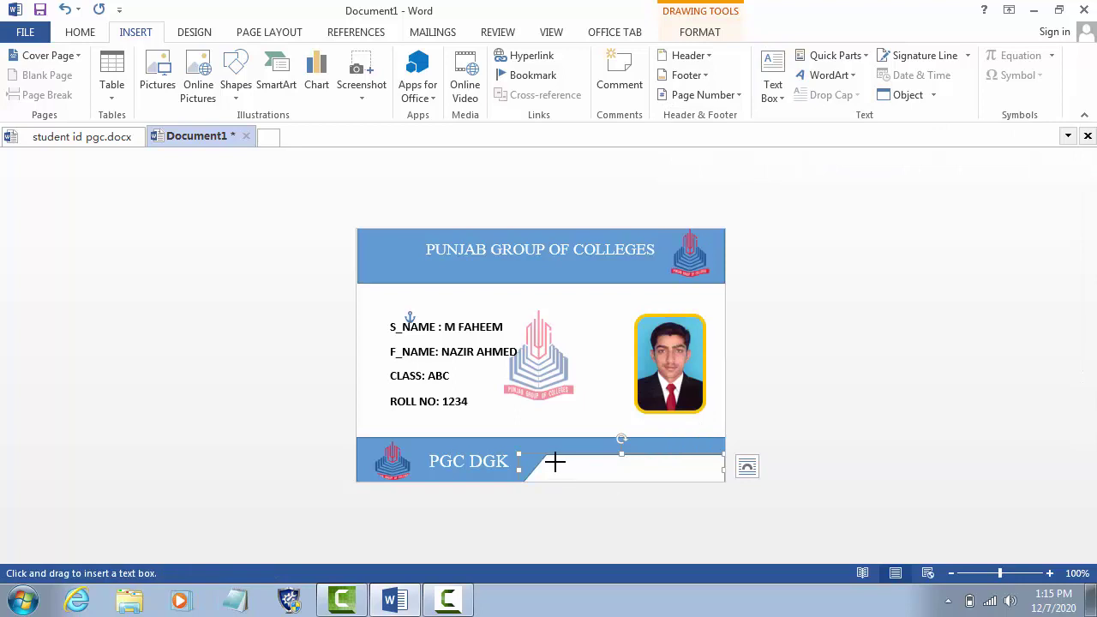
left_click_drag(555, 462, 712, 480)
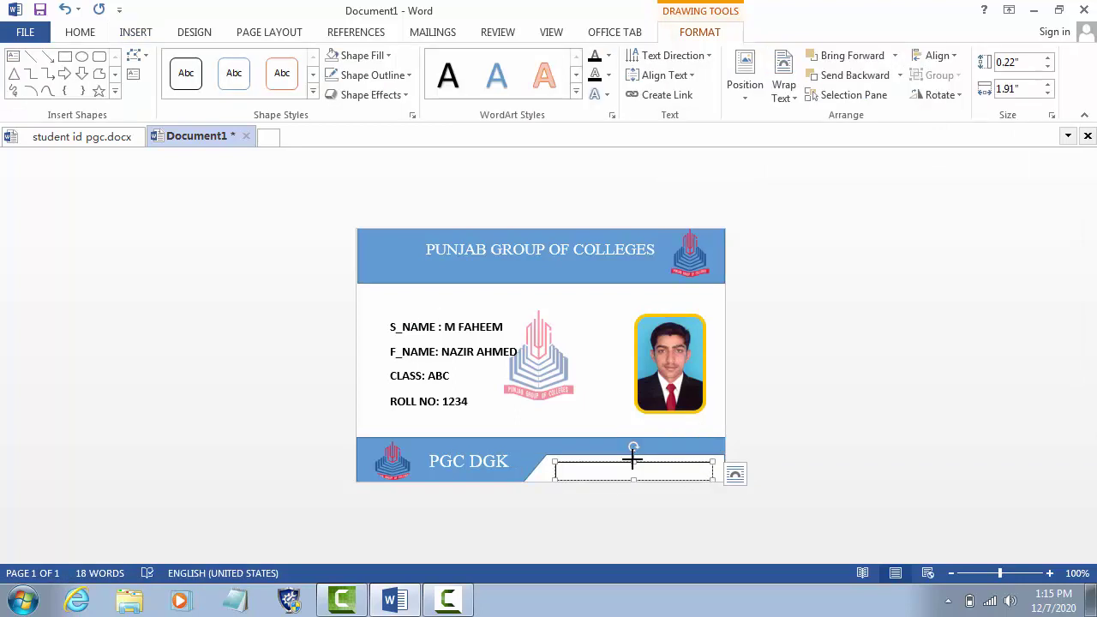
left_click_drag(631, 462, 633, 456)
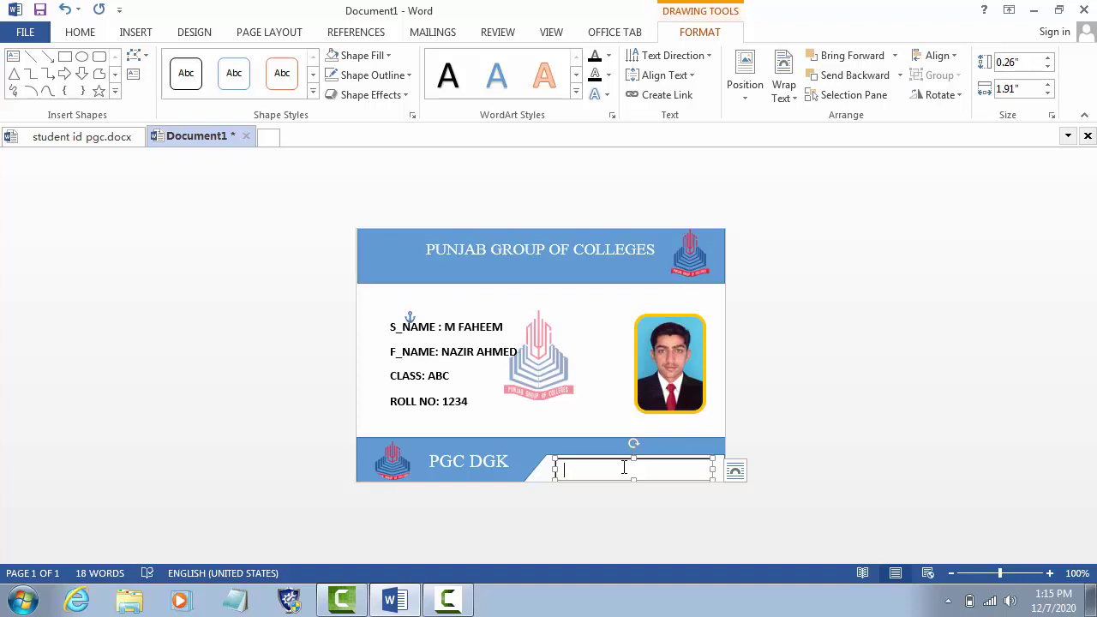
type("M")
type(" FAHEEM STUDY TIME")
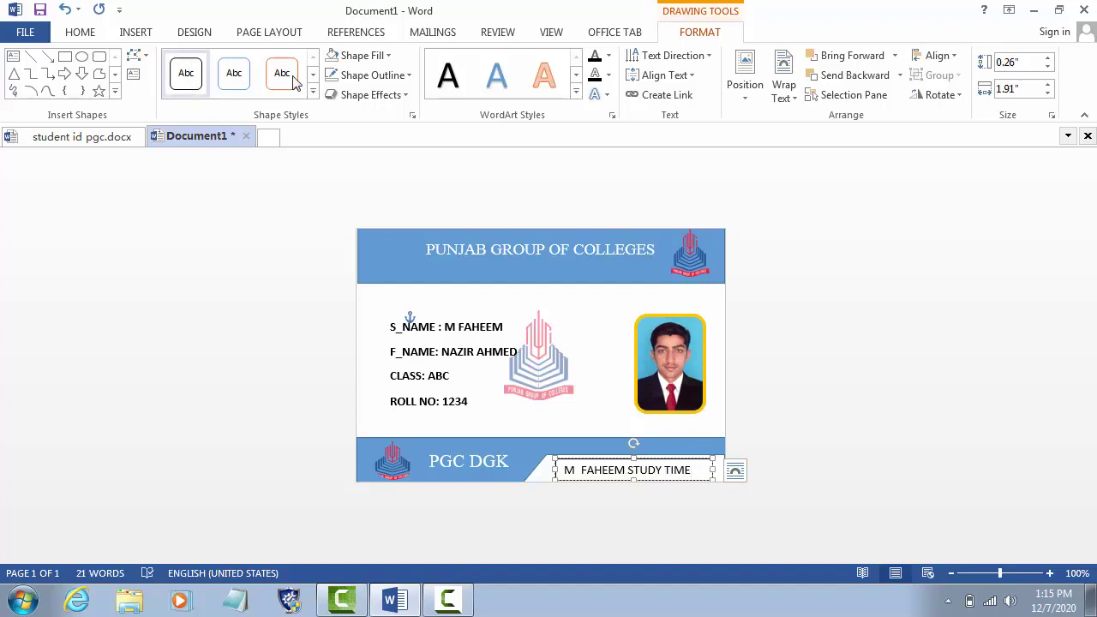
- Set the footer text box to No Fill and No Outline
left_click(385, 56)
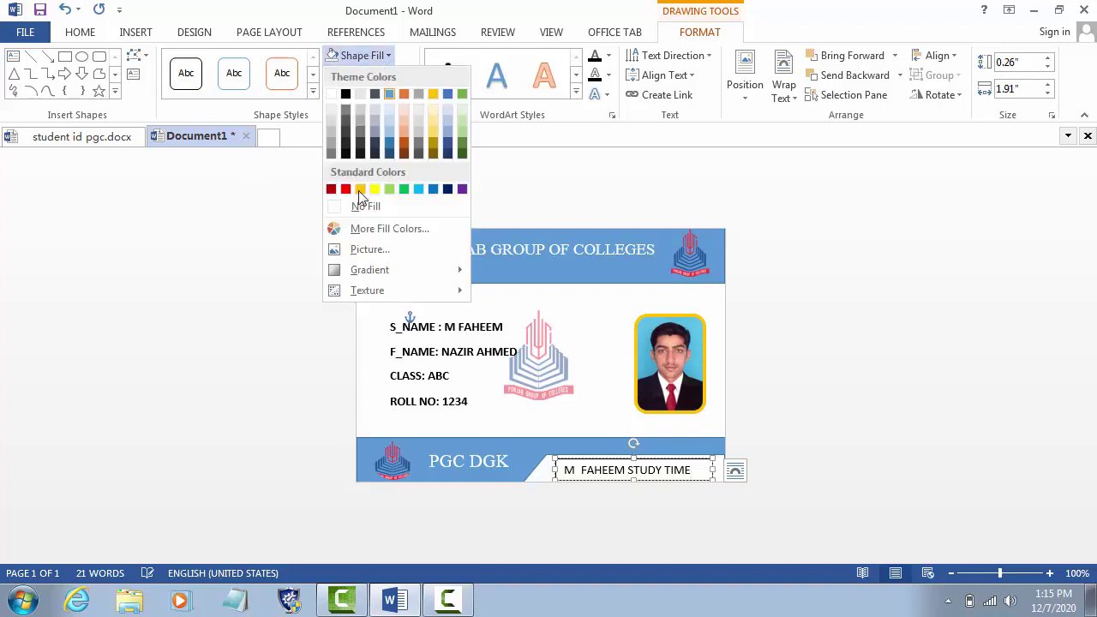
left_click(362, 207)
left_click(379, 77)
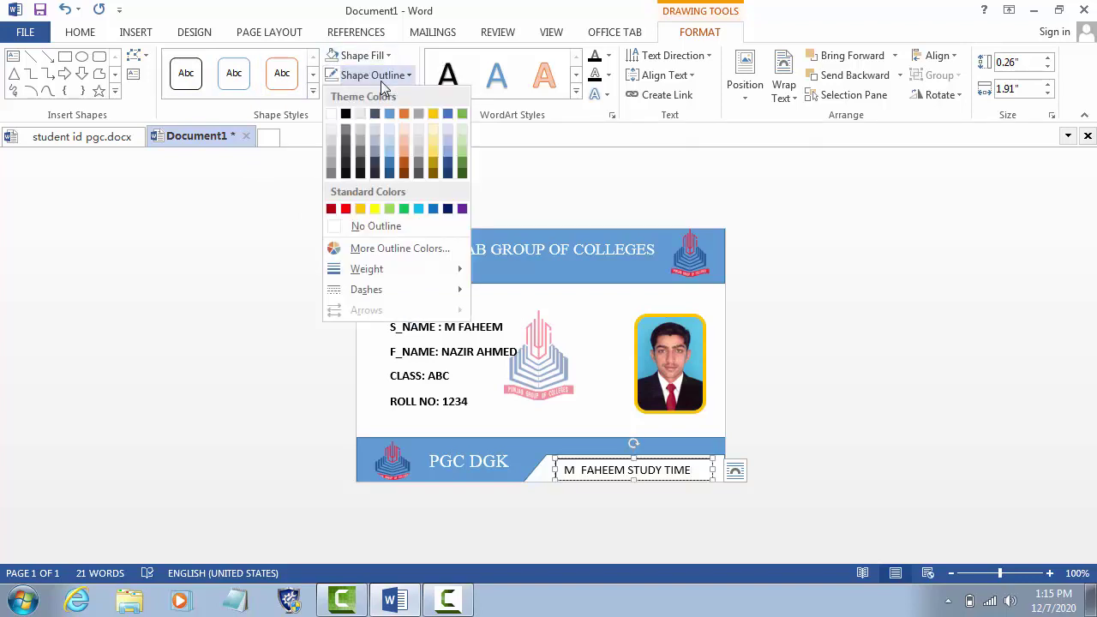
left_click(355, 228)
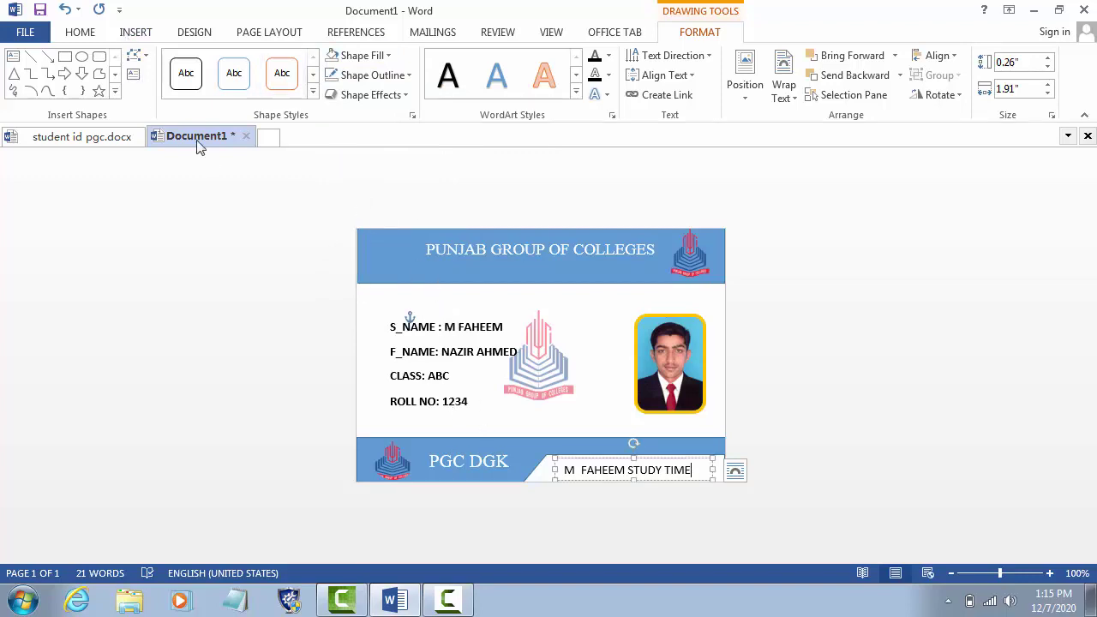
- Change the footer text's font to Code 128
triple_click(686, 470)
left_click(80, 32)
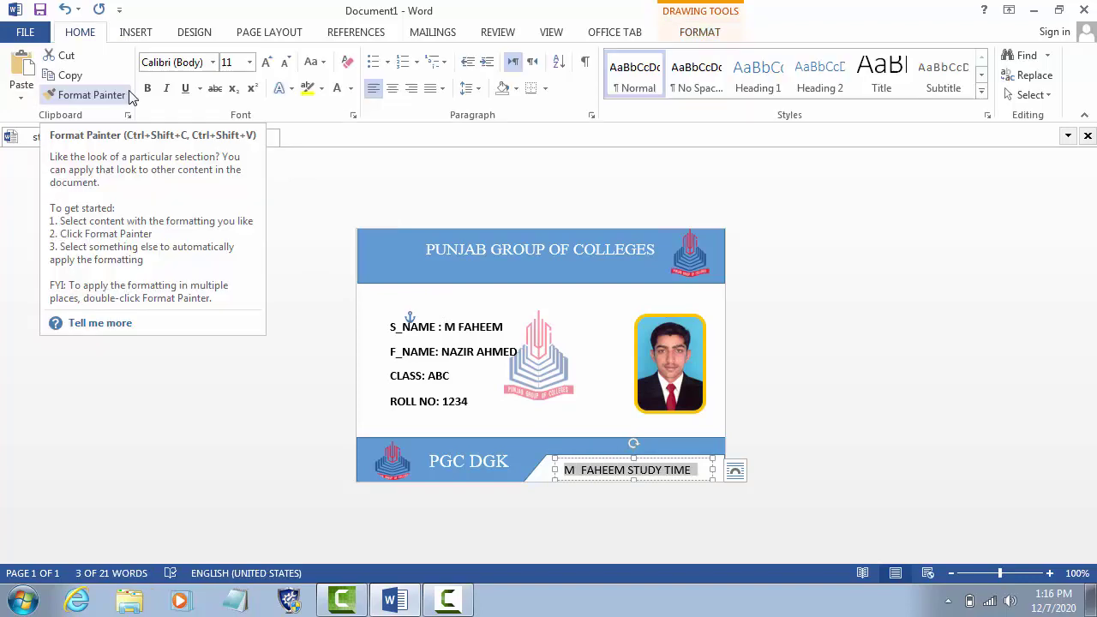
left_click(213, 64)
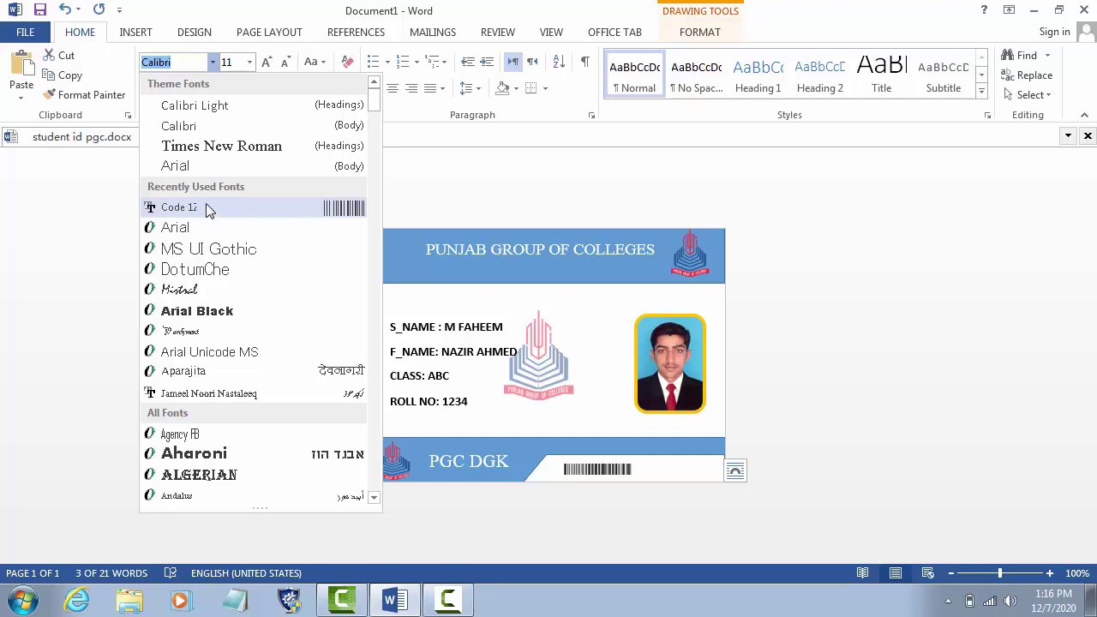
left_click(206, 211)
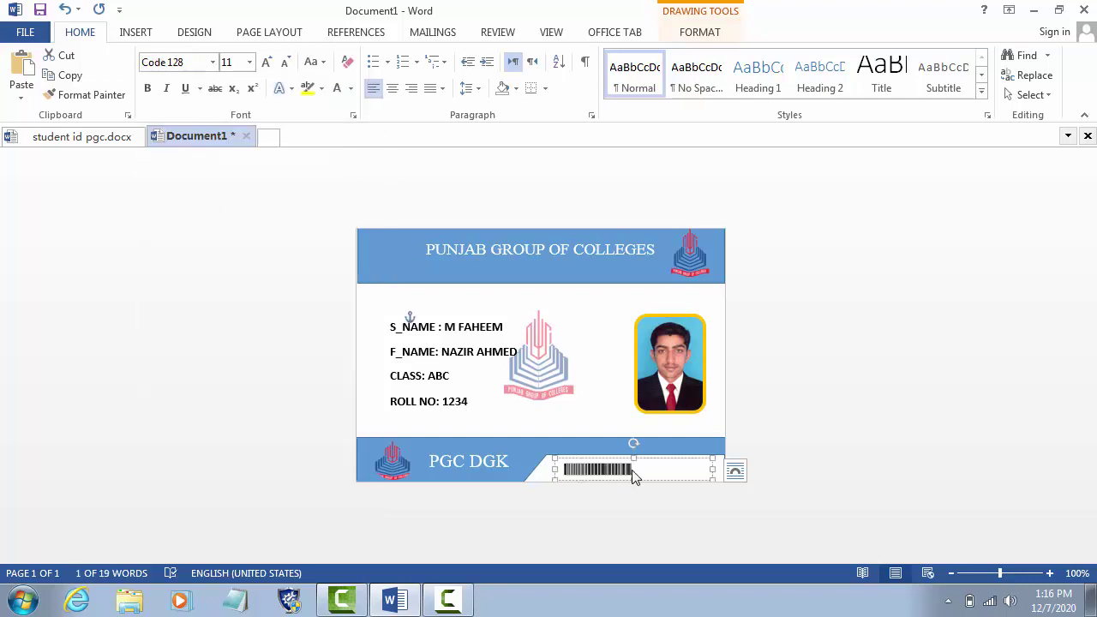
- Enlarge the barcode text to size 26
left_click_drag(638, 476, 553, 469)
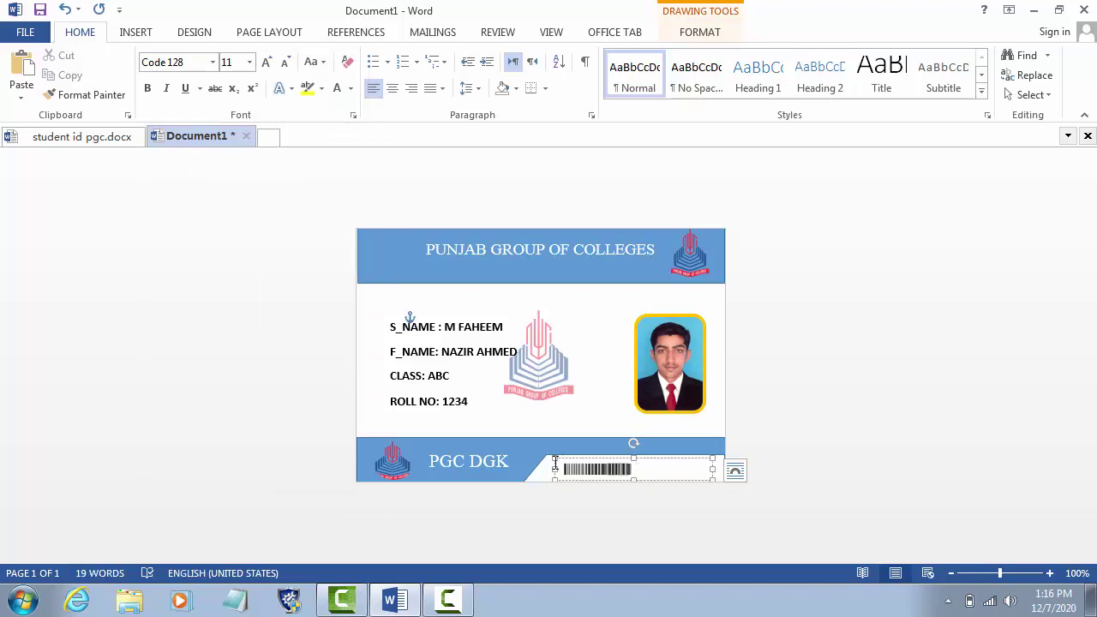
left_click(266, 62)
left_click(266, 63)
left_click(267, 62)
left_click(270, 67)
left_click(270, 67)
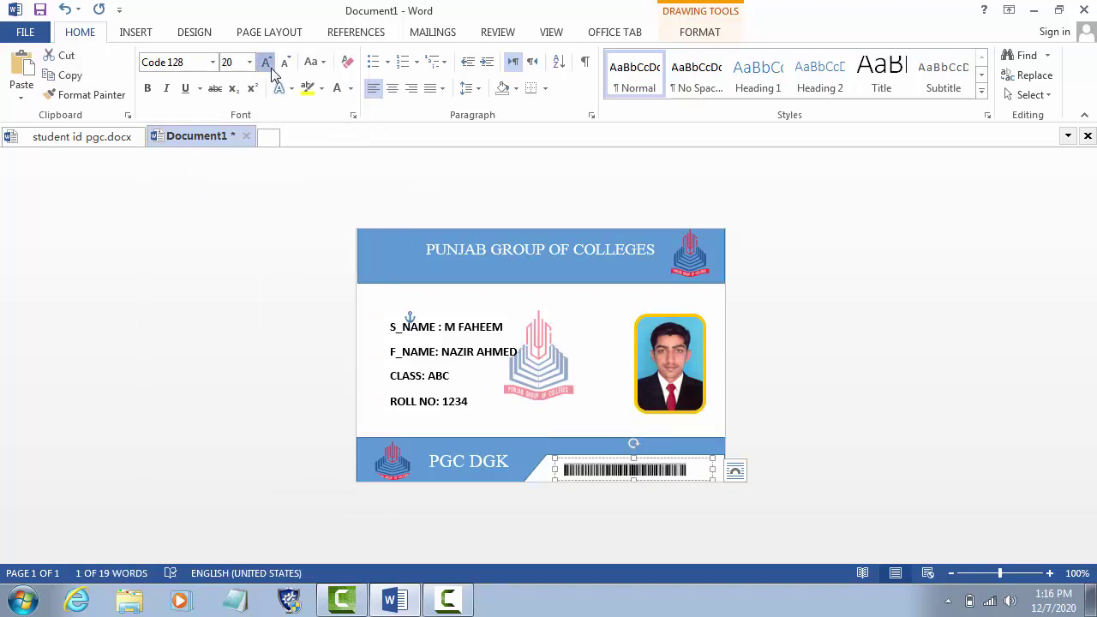
left_click(270, 67)
left_click(270, 67)
left_click(267, 64)
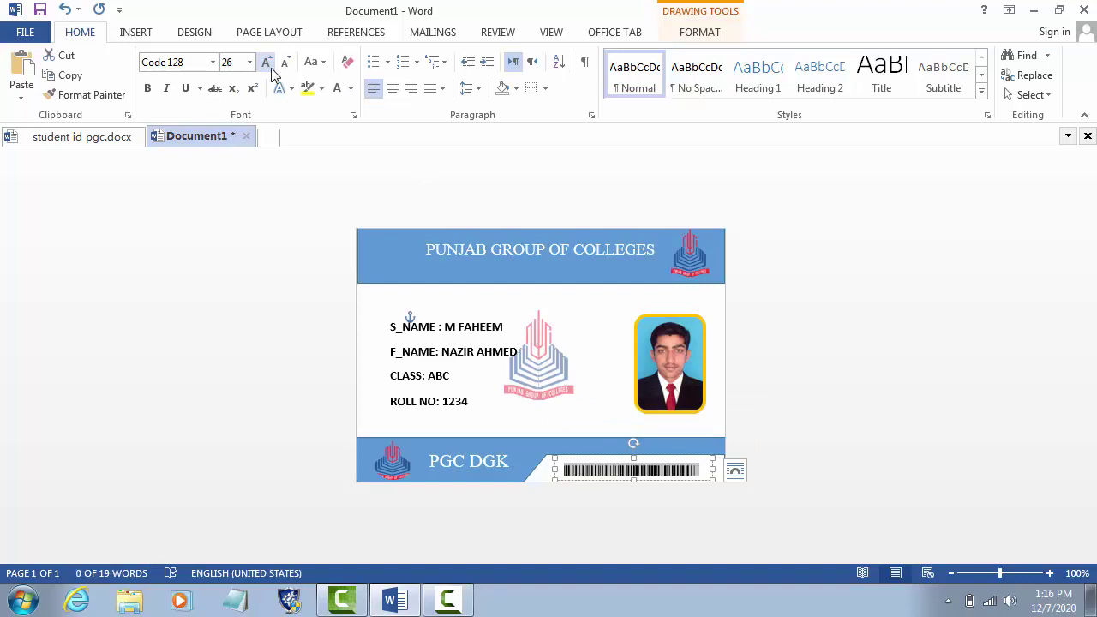
- Make the barcode box slightly taller and widen it to the card's right edge
left_click(551, 458)
left_click_drag(548, 456, 549, 451)
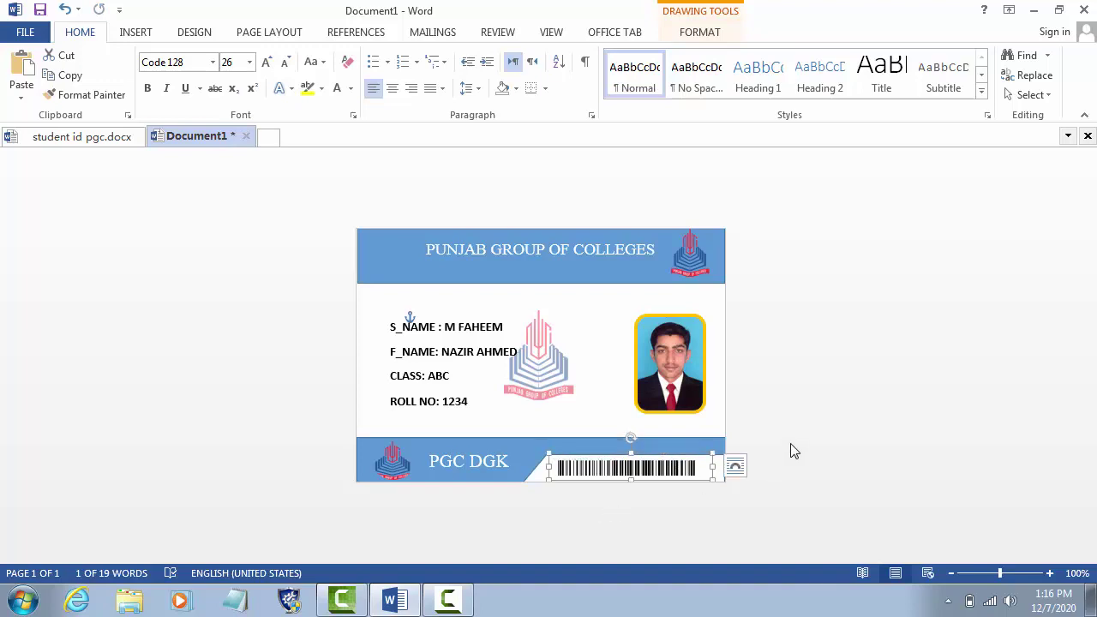
left_click_drag(712, 467, 724, 465)
key("Escape")
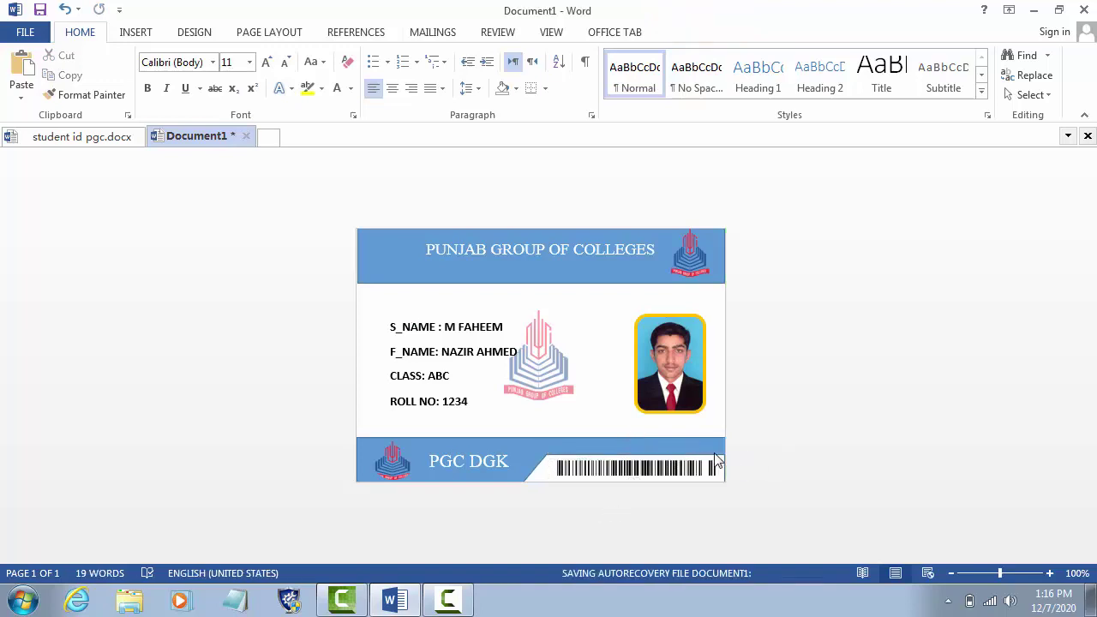